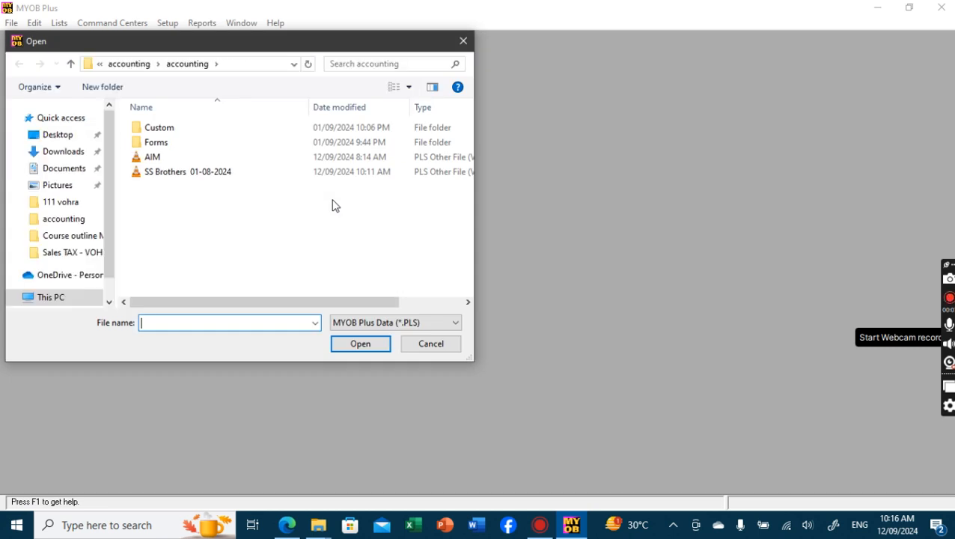
Step: Open the company file SS Brothers 01-08-2024, sign on as Home with single-user access, and maximize the Command Center
double_click(195, 173)
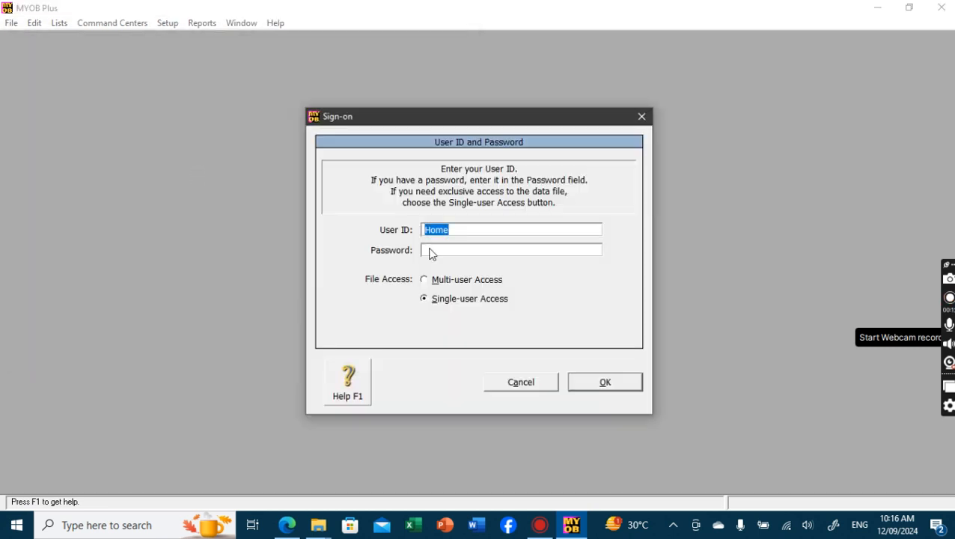
left_click(439, 251)
key("Return")
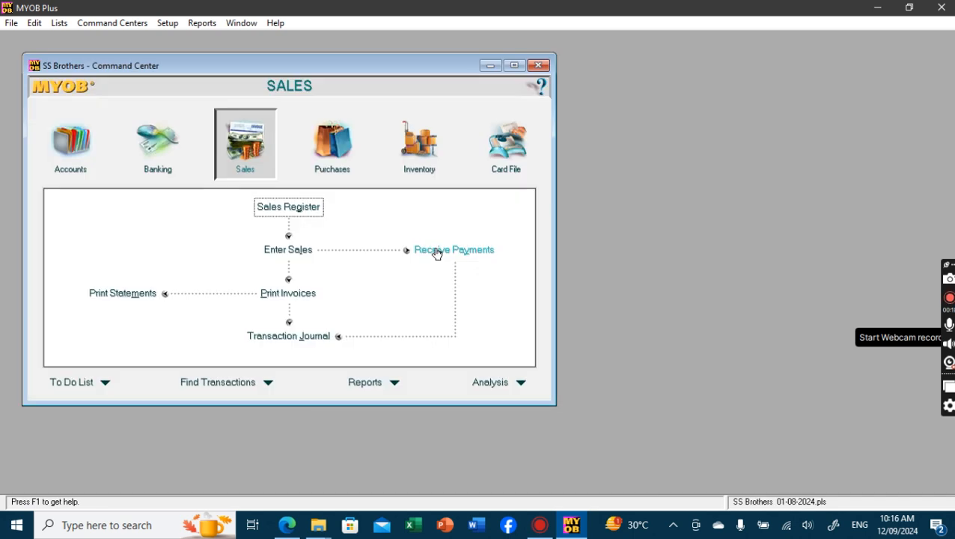
left_click(514, 66)
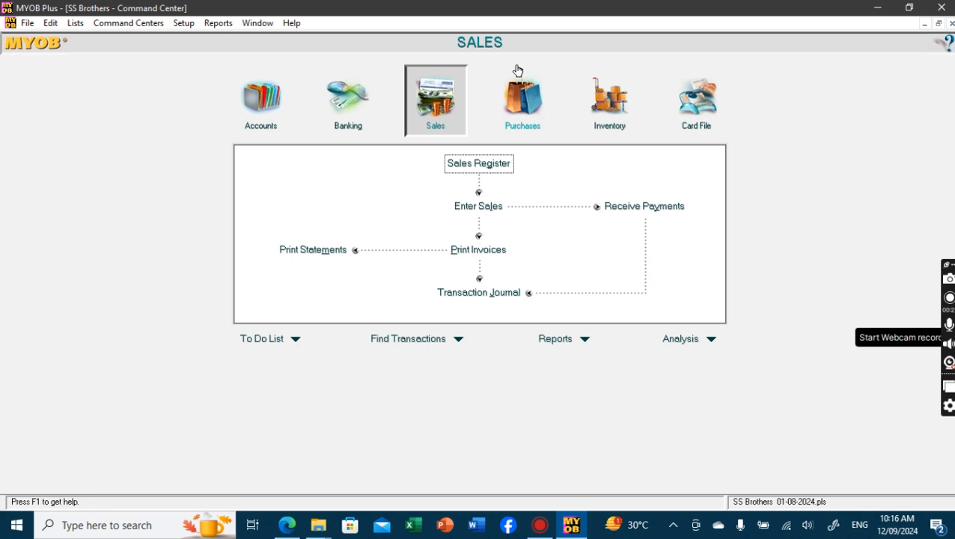
Step: Open the Cards List and review the Customer, Vendor, Employee and Personal cards
left_click(694, 102)
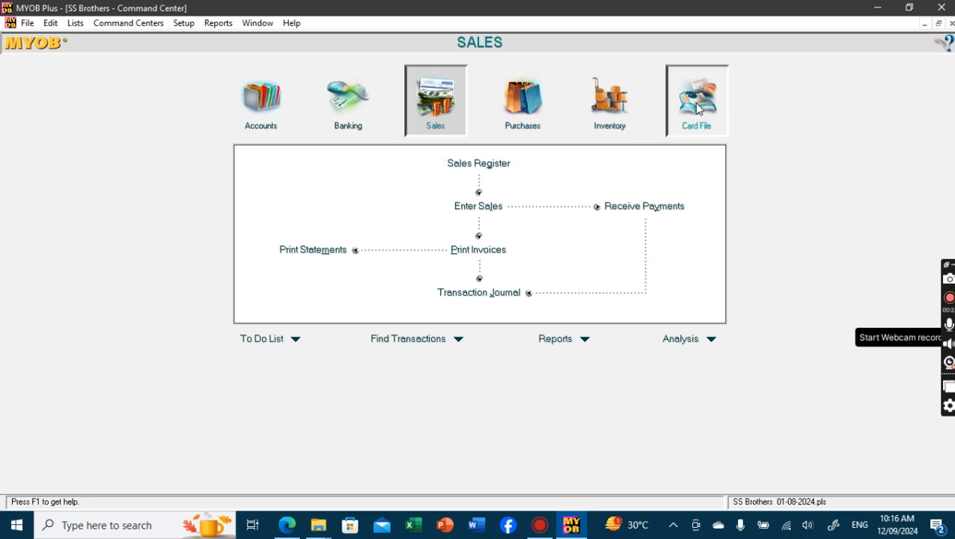
left_click(498, 171)
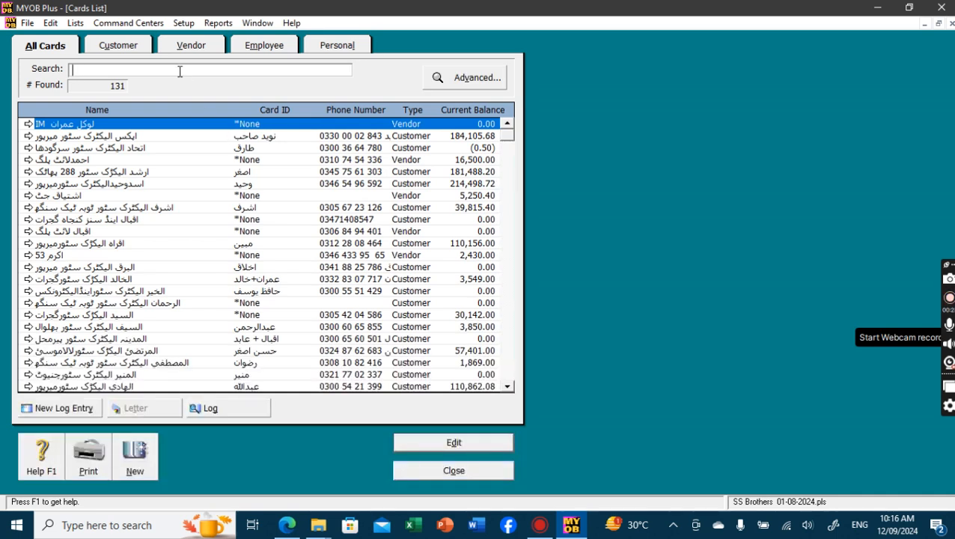
left_click(126, 48)
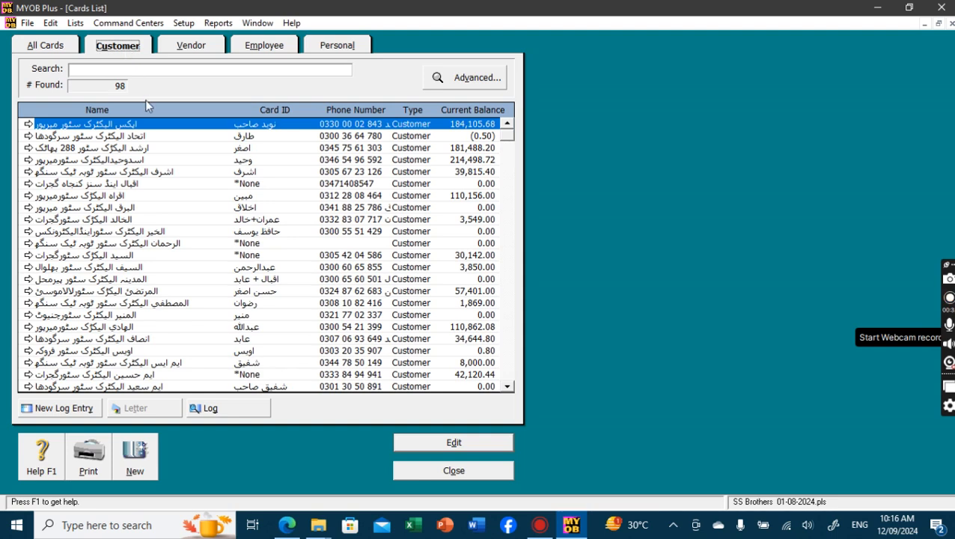
left_click(187, 48)
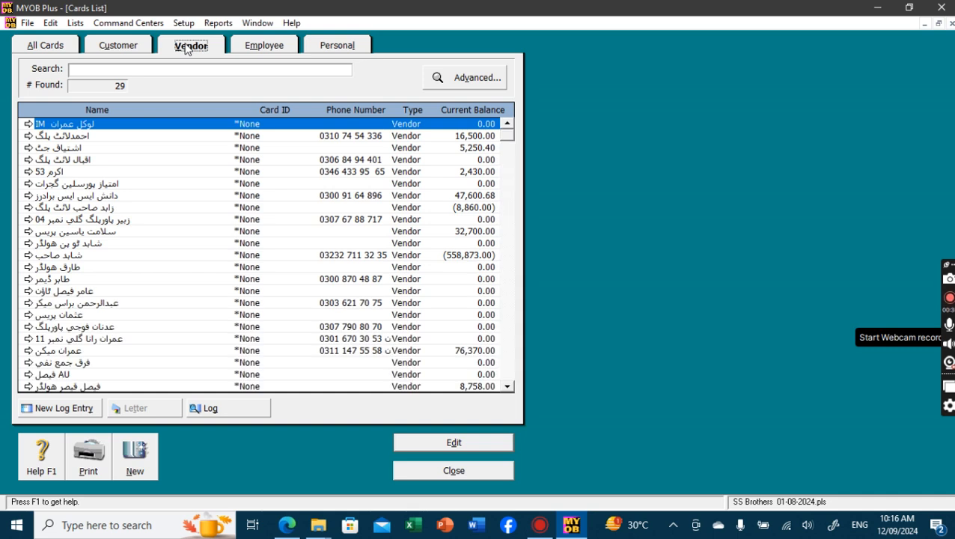
left_click(266, 48)
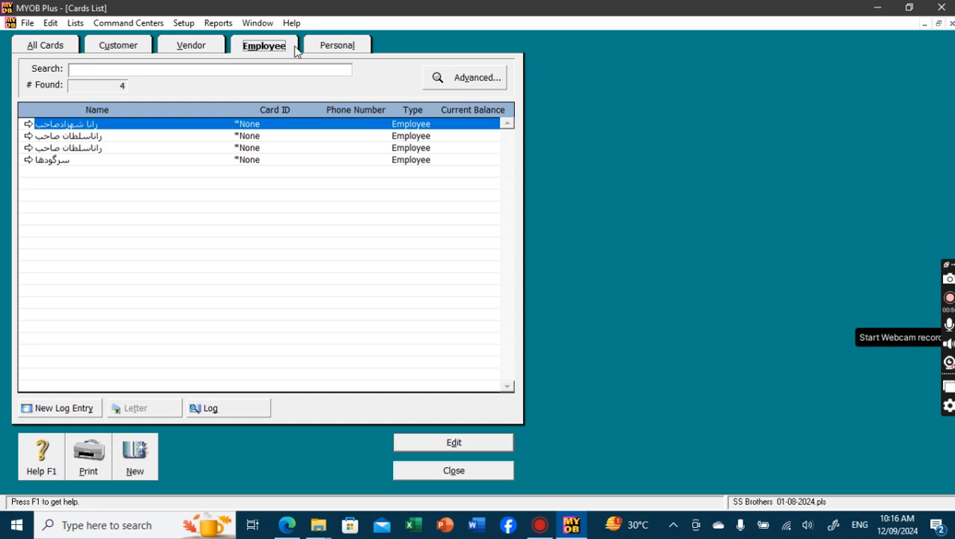
left_click(327, 48)
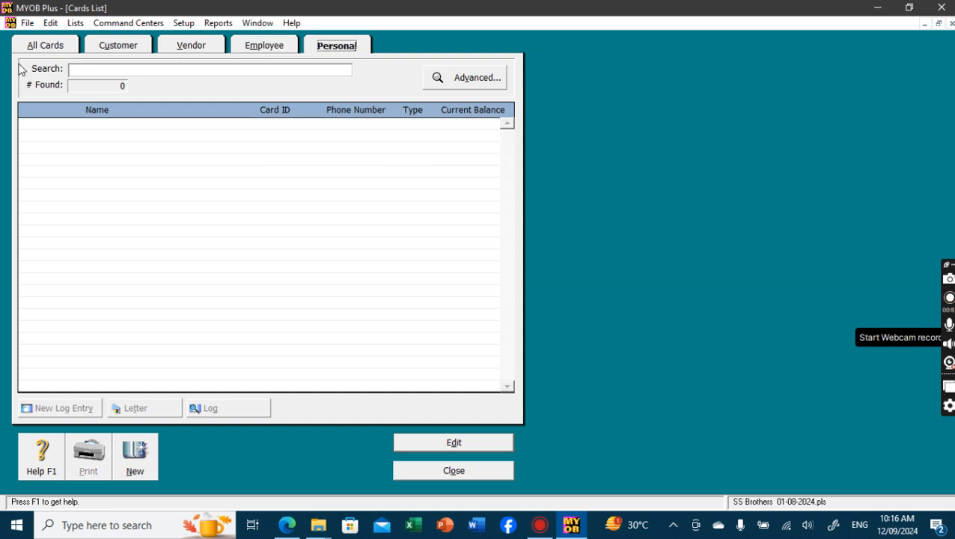
Step: Open the fourth customer's card and examine its card details and the available cities in the شہر list, leaving the card unchanged
left_click(110, 54)
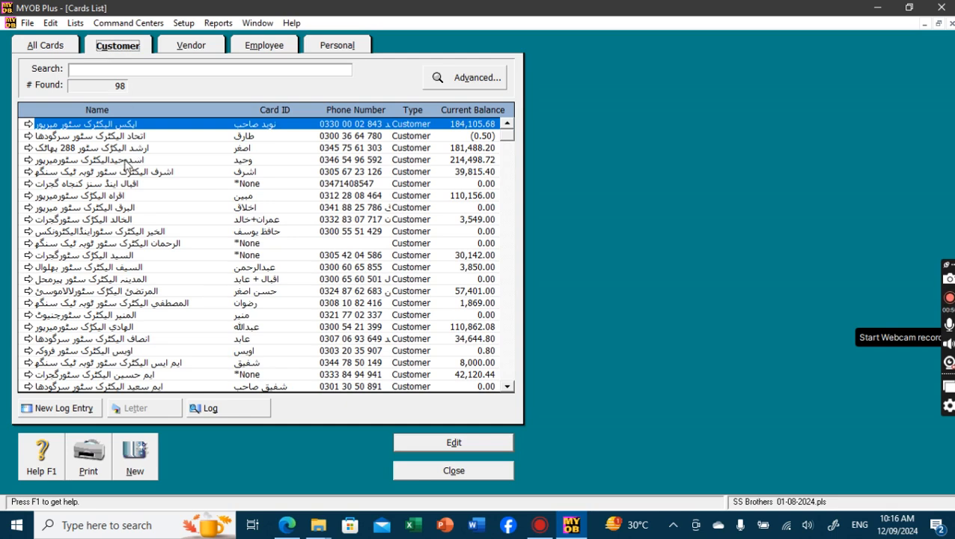
double_click(125, 160)
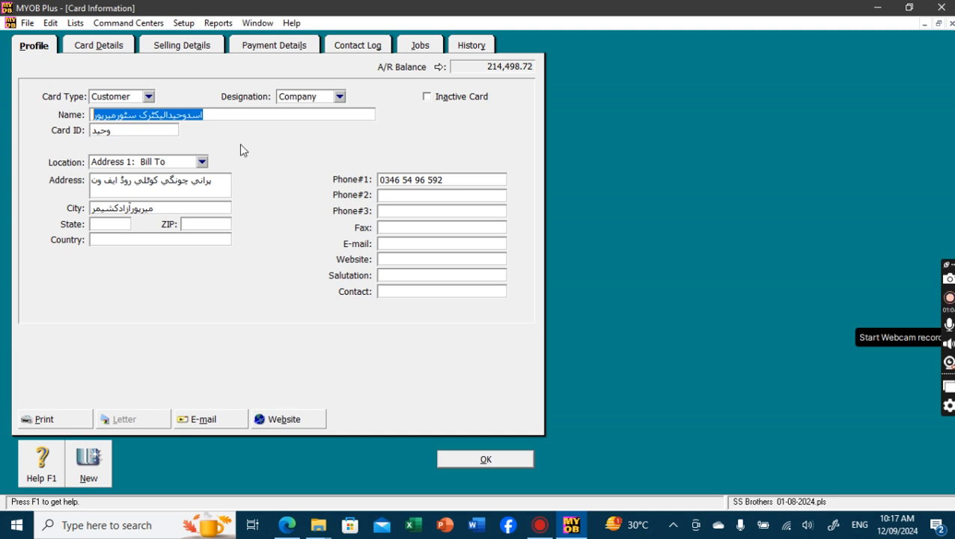
left_click(113, 48)
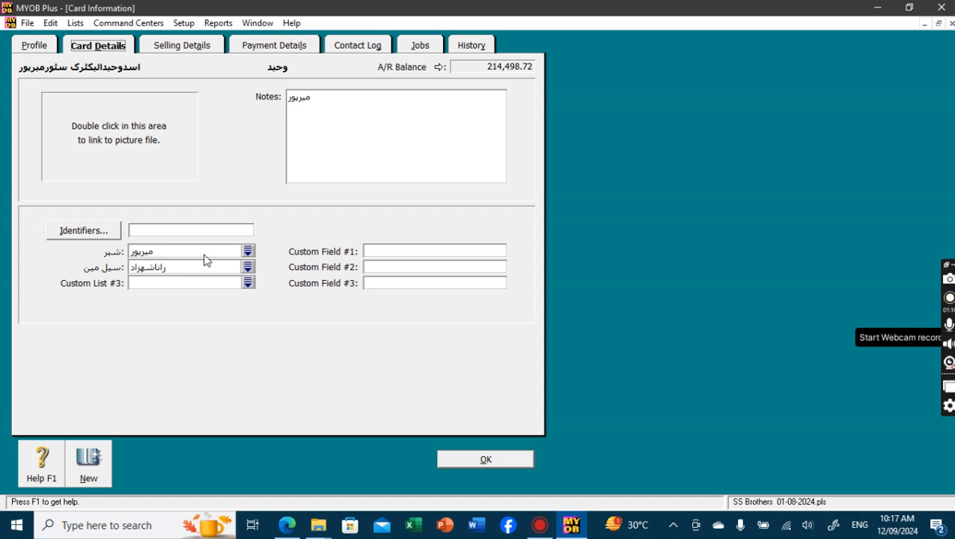
left_click(249, 252)
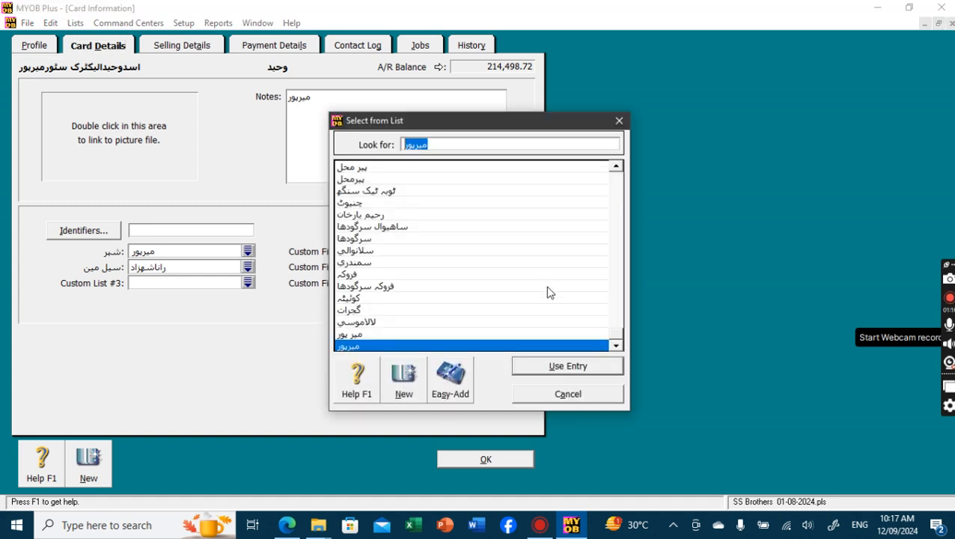
scroll(620, 182, "up", 1)
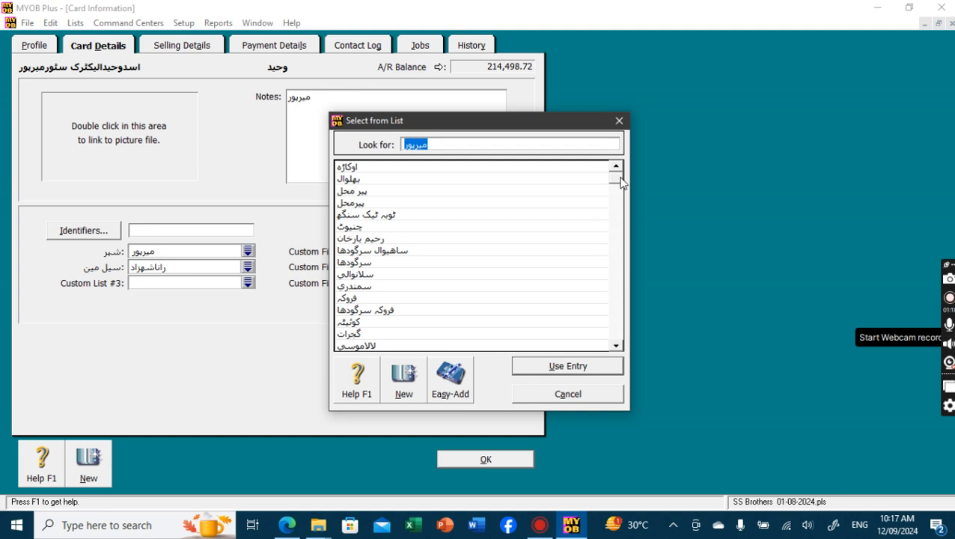
left_click_drag(621, 183, 624, 315)
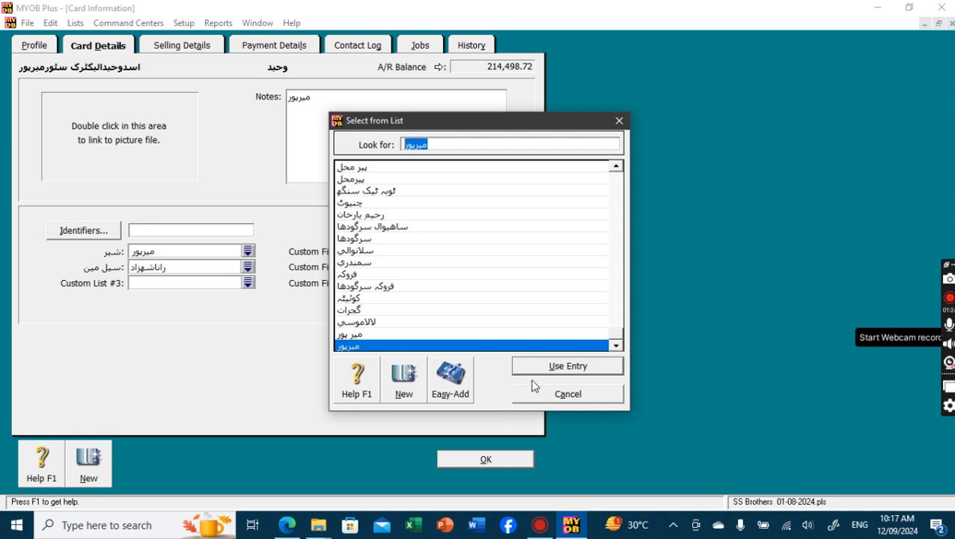
left_click(557, 390)
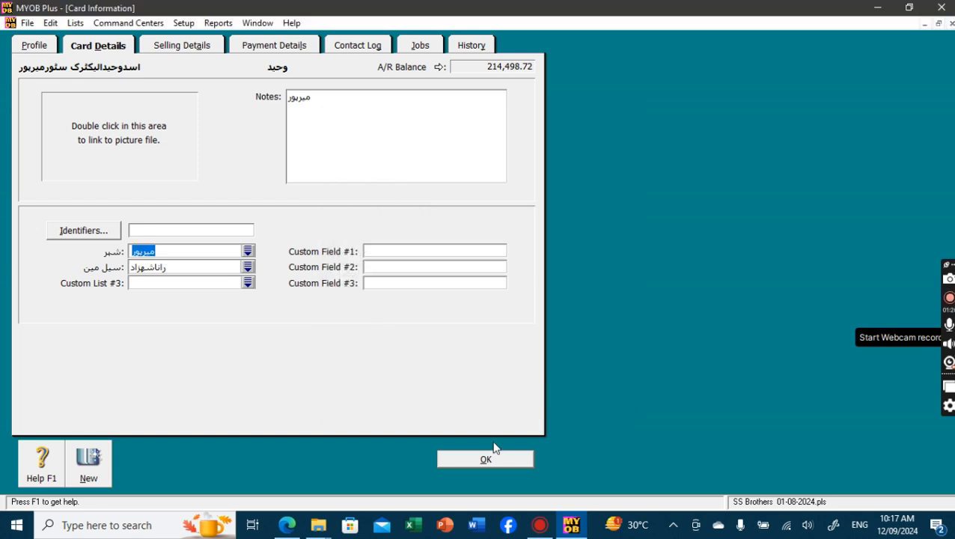
left_click(495, 463)
Step: Check the city and salesman in the card details of a Toba Tek Singh customer, and close the Cards List
left_click(112, 302)
double_click(112, 303)
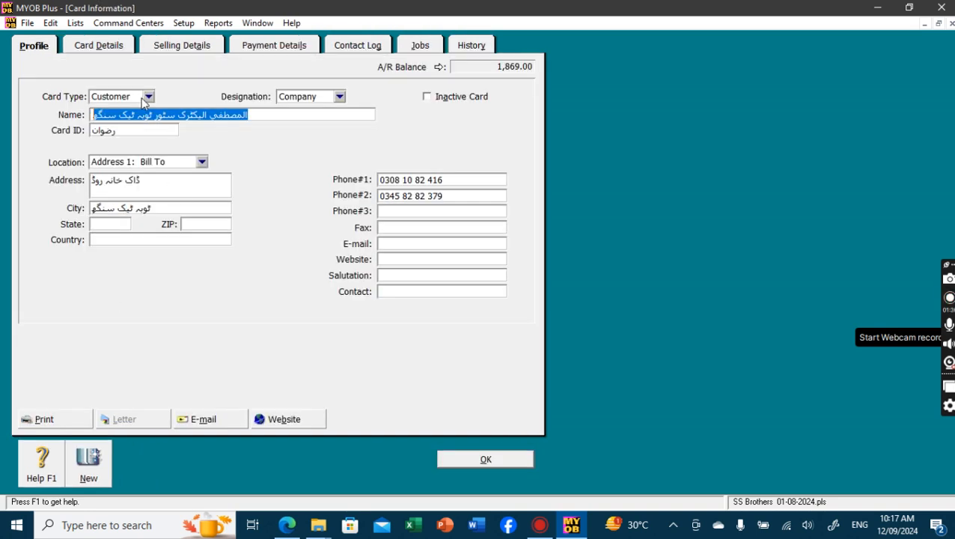
left_click(119, 47)
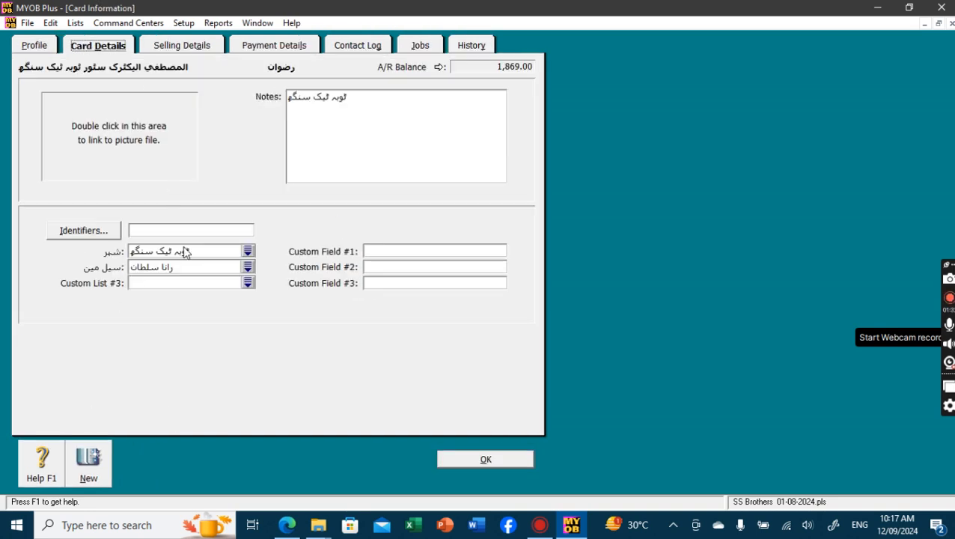
left_click(473, 462)
left_click(474, 470)
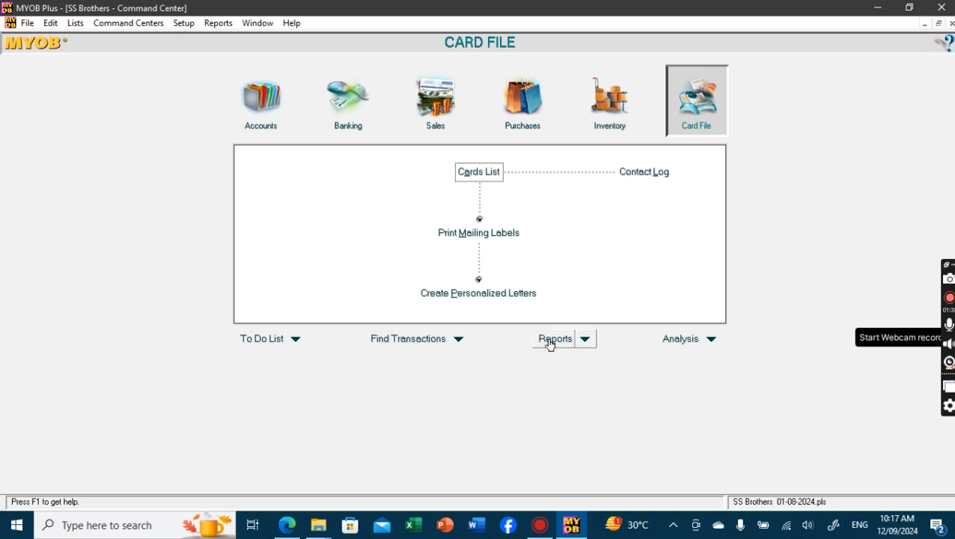
Step: Display the Card List Summary report for Customer cards with شہر set to ٹوبہ ٹیک سنگھ
left_click(550, 341)
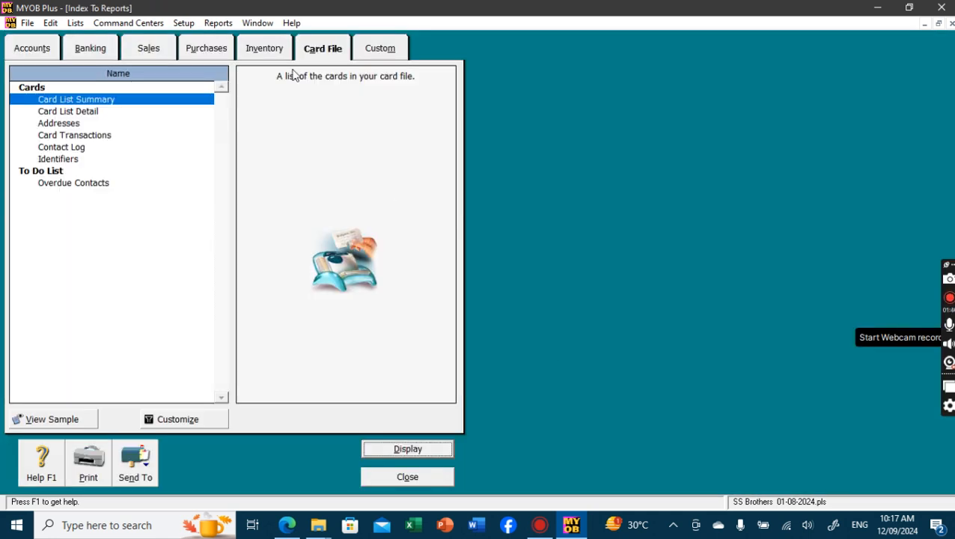
double_click(152, 103)
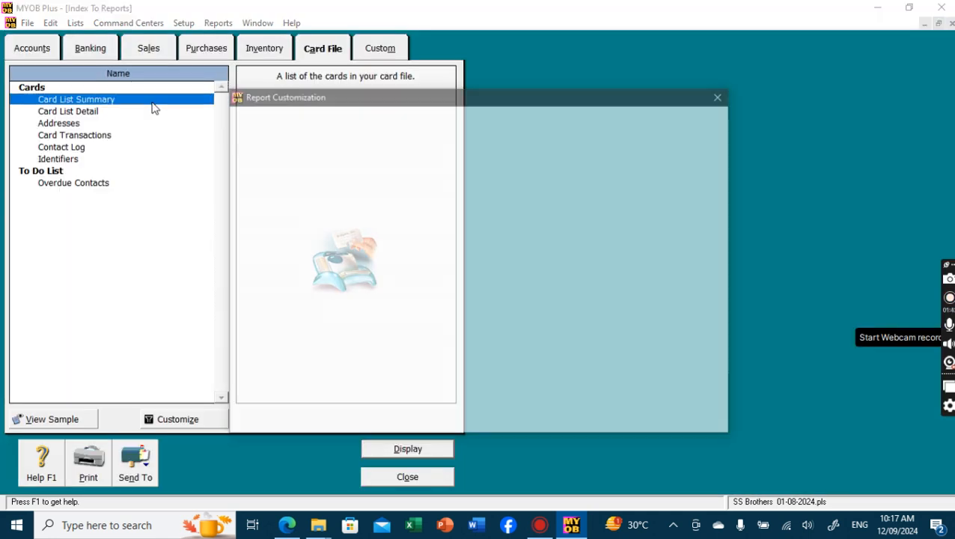
left_click(372, 153)
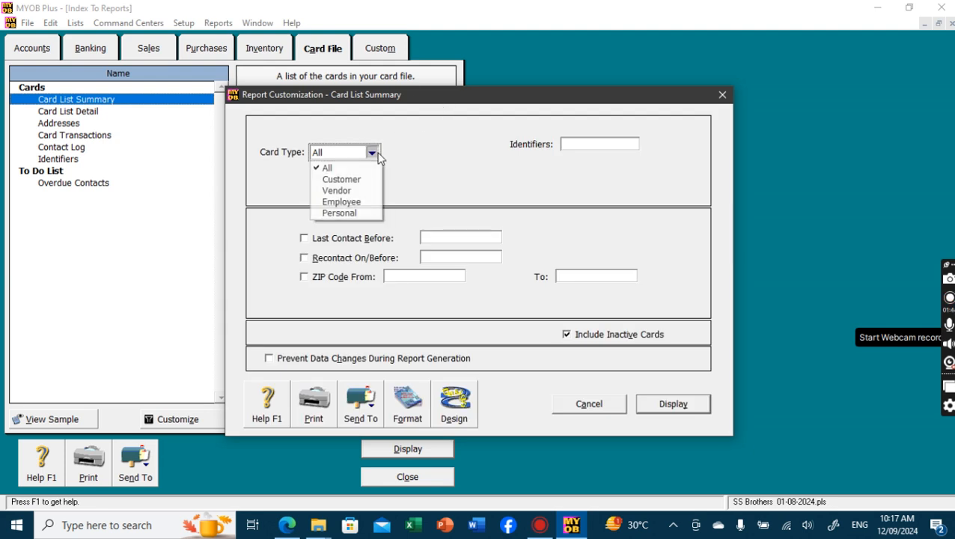
left_click(366, 180)
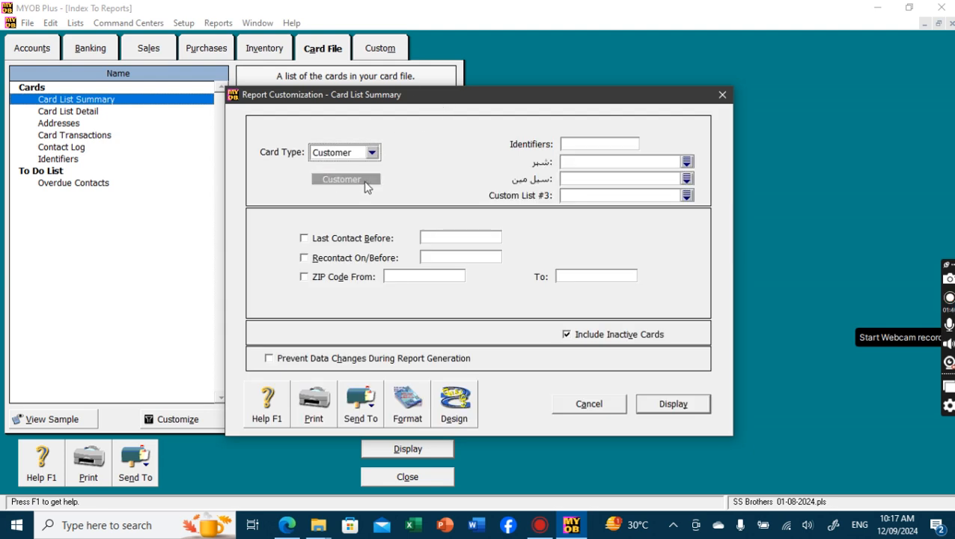
left_click(686, 162)
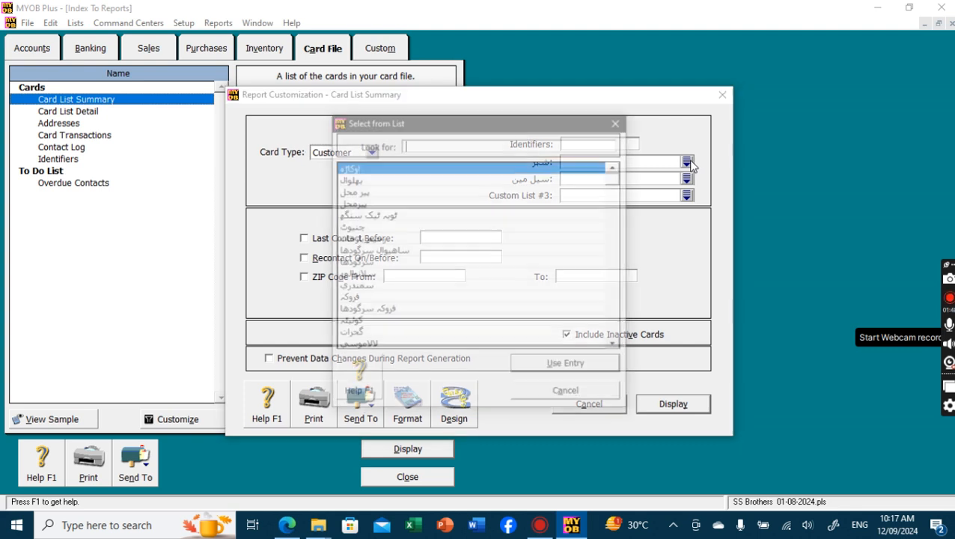
double_click(402, 215)
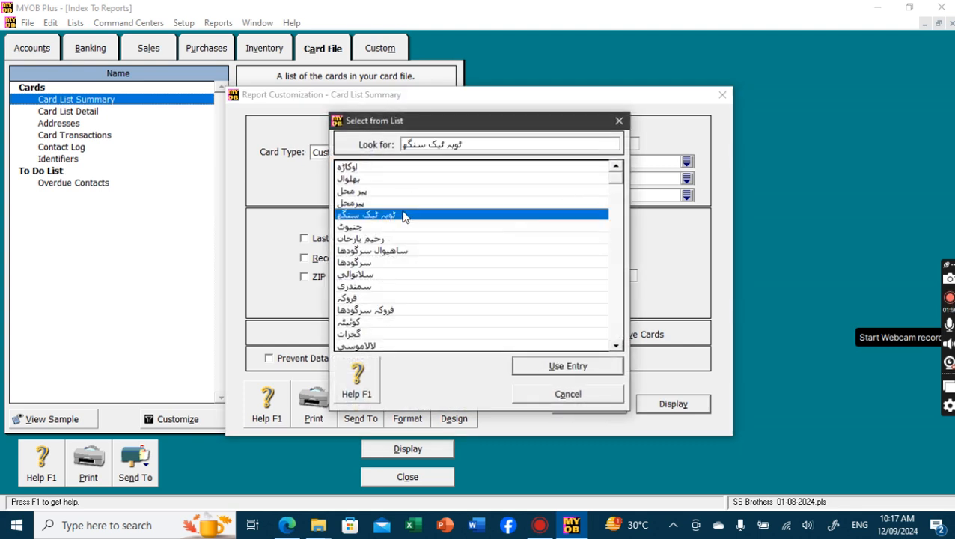
left_click(656, 404)
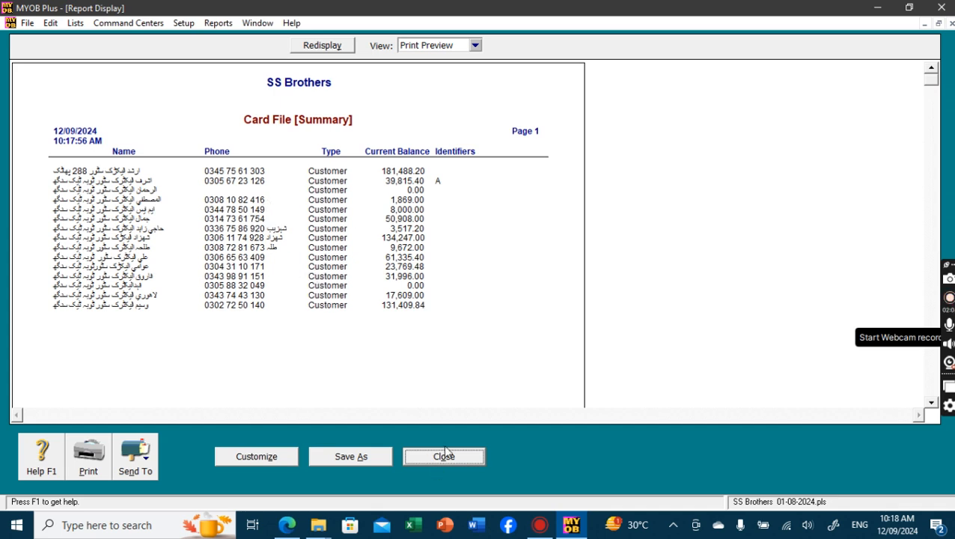
Step: Add the Card ID, شہر and سیل مین fields to the report design and redisplay the report
left_click(254, 460)
left_click(454, 408)
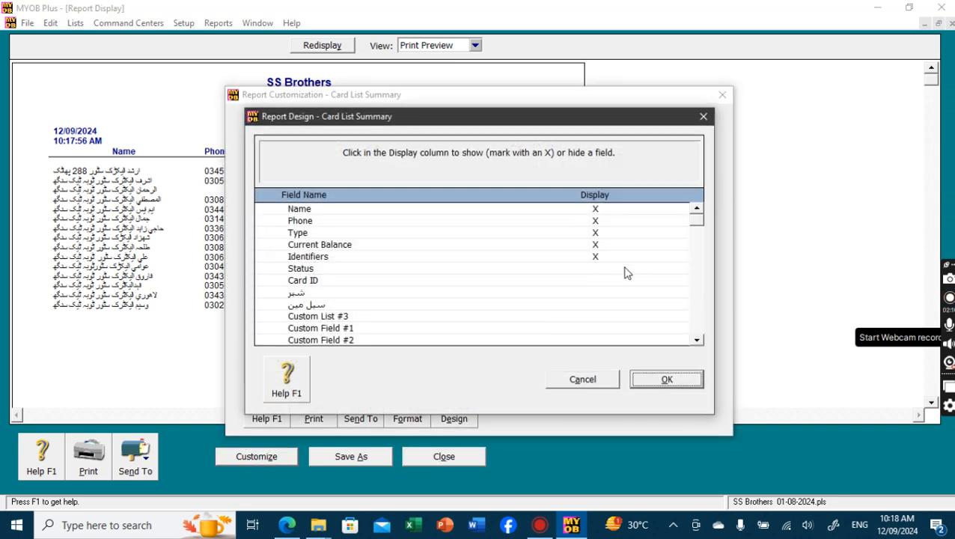
left_click(613, 292)
left_click(608, 278)
left_click(608, 306)
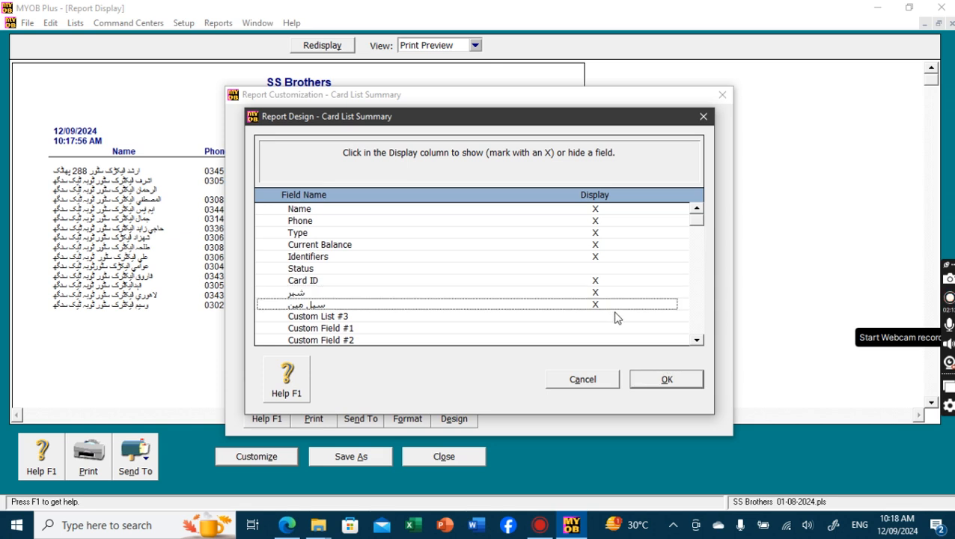
left_click(663, 383)
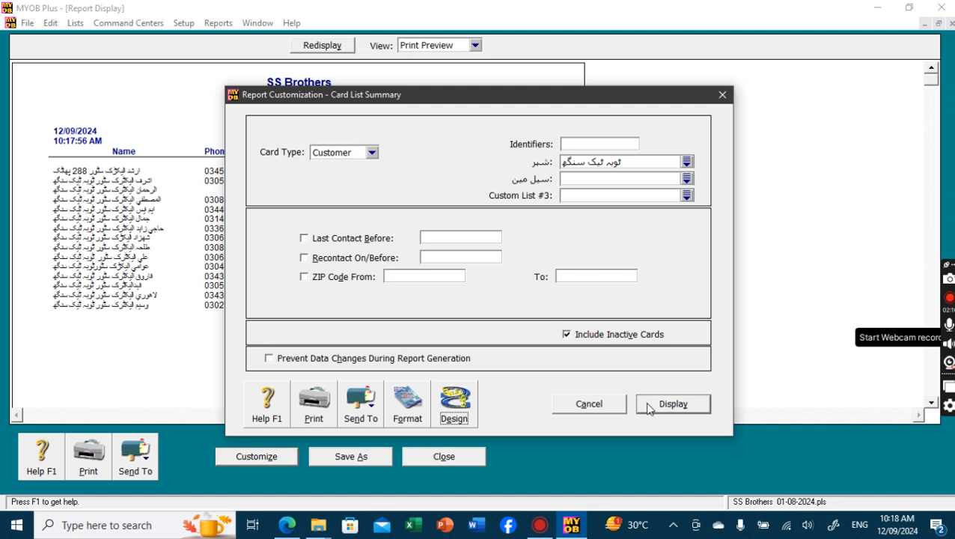
left_click(653, 404)
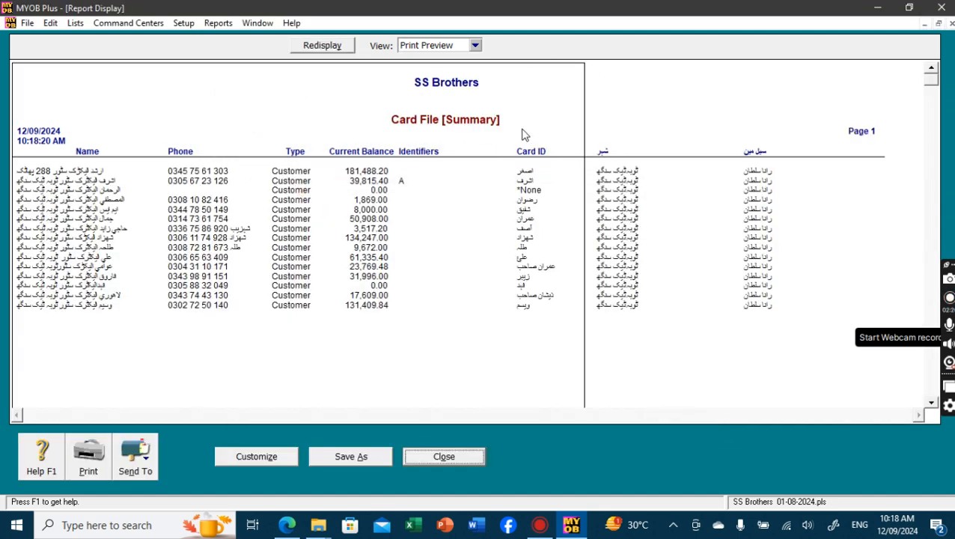
Step: Switch the report to Screen Report view, collapse the Identifiers and Type columns, and narrow the سیل مین column
left_click(444, 46)
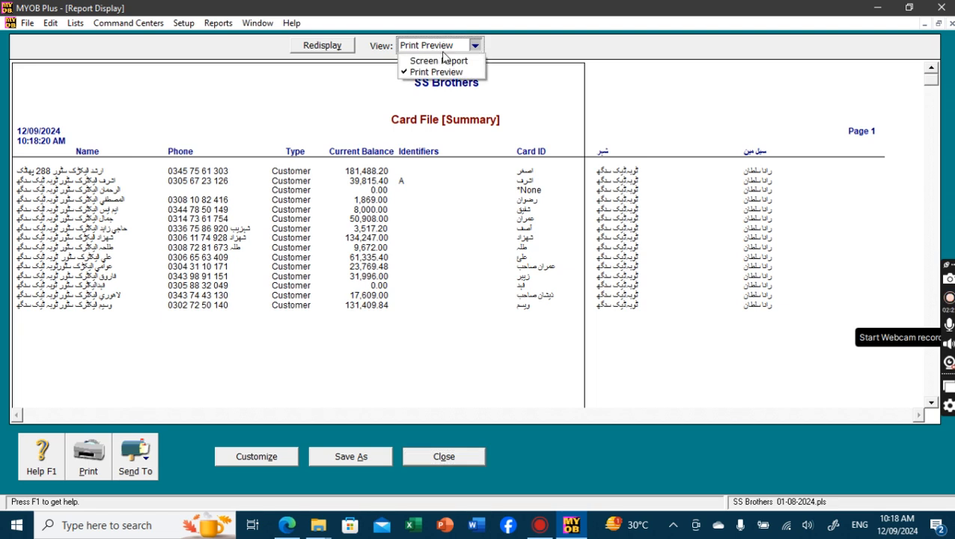
left_click(444, 62)
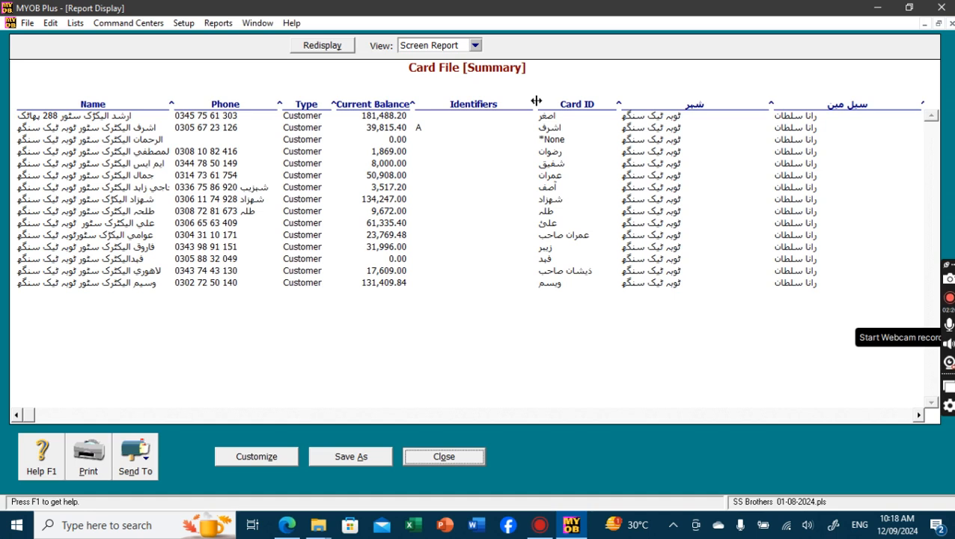
left_click_drag(536, 100, 229, 112)
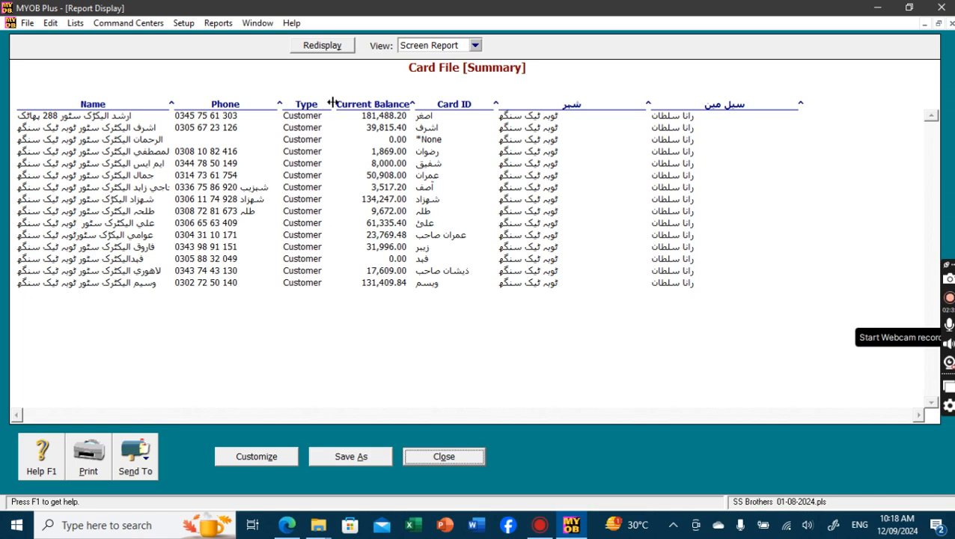
left_click_drag(334, 102, 229, 106)
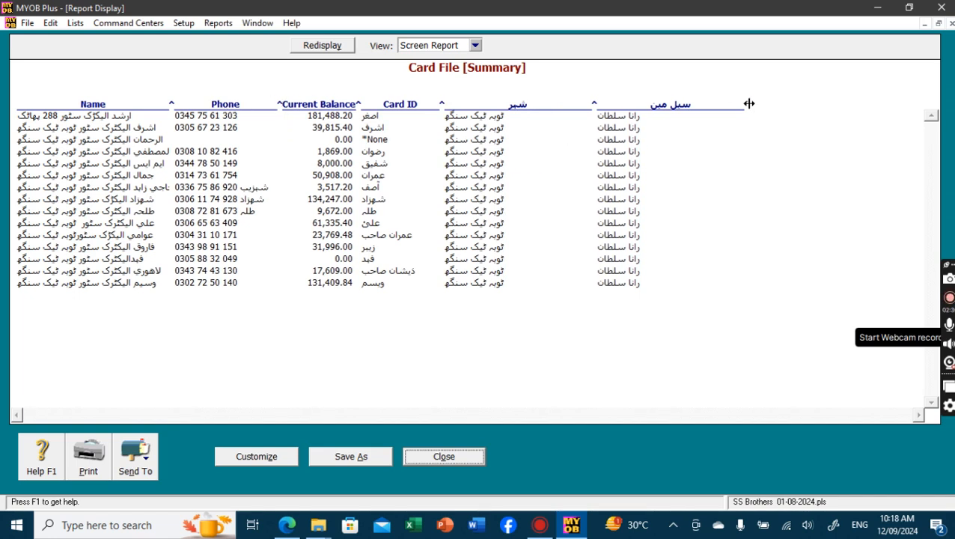
left_click_drag(747, 104, 667, 103)
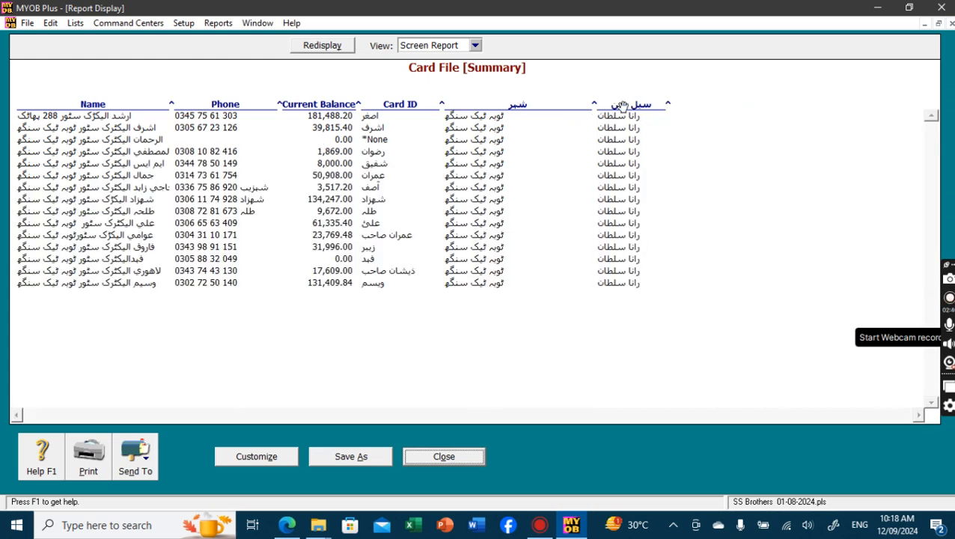
Step: Narrow the شہر column, save the customized report under the name abc, and close the report windows
left_click_drag(594, 102, 527, 102)
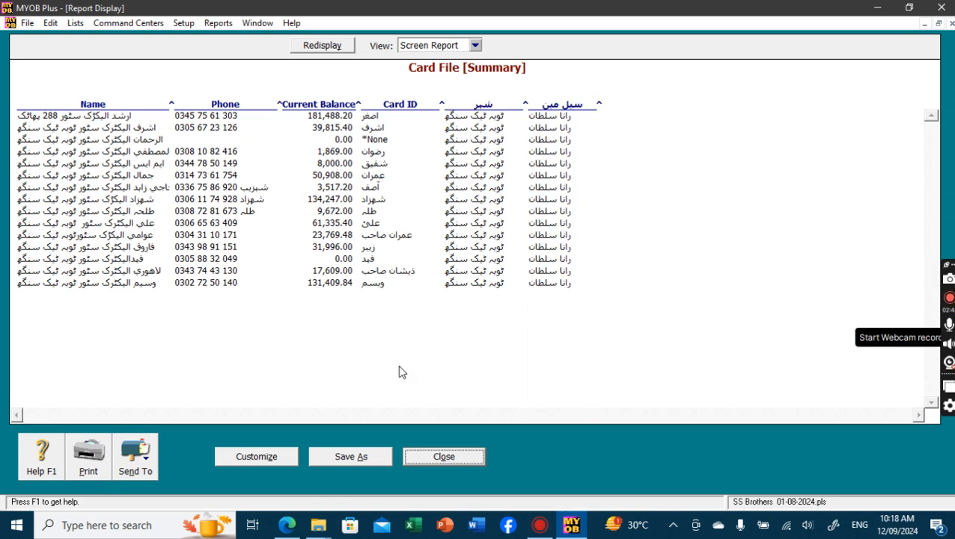
left_click(366, 459)
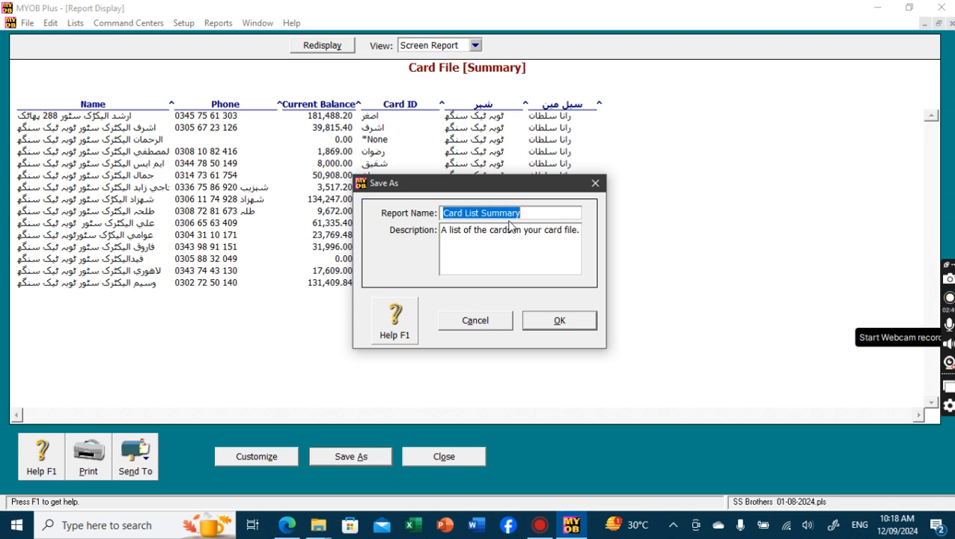
type("abc")
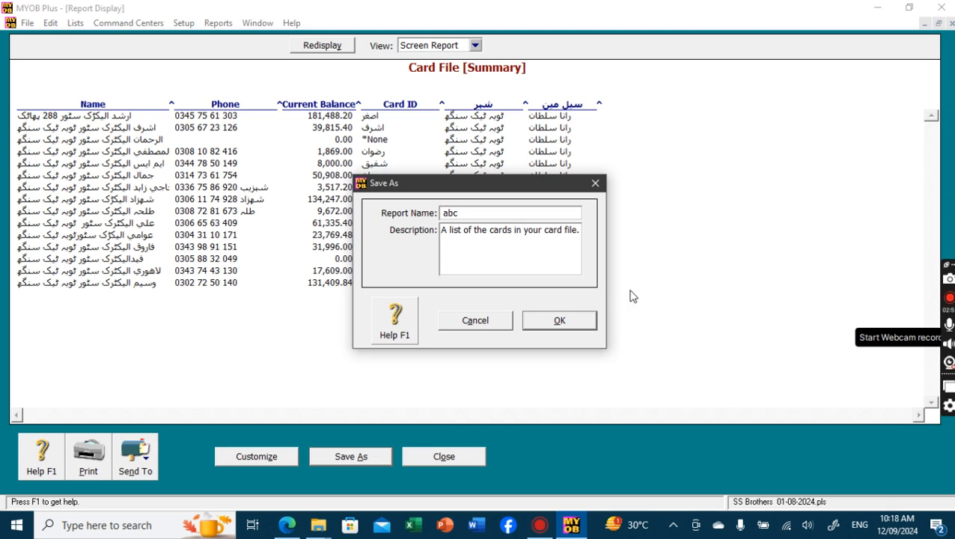
left_click(585, 321)
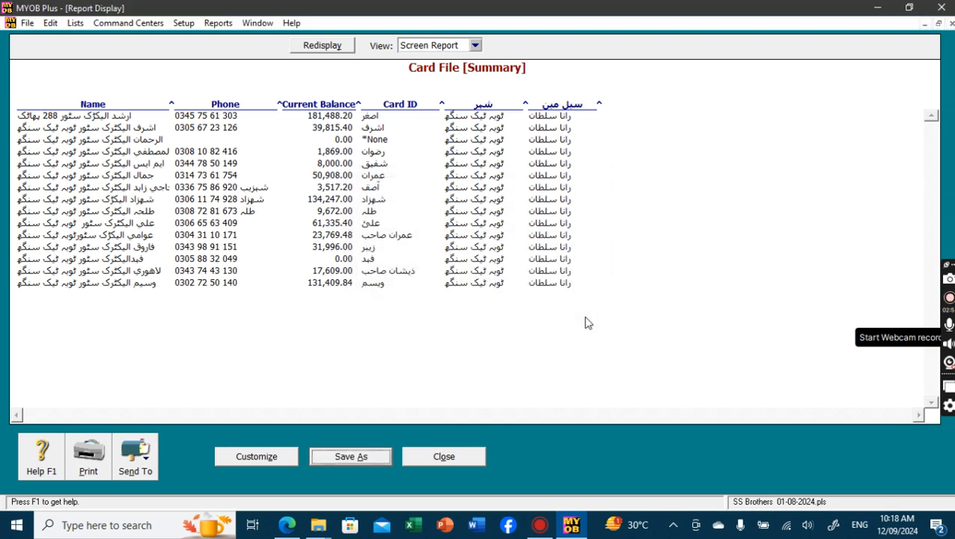
left_click(446, 457)
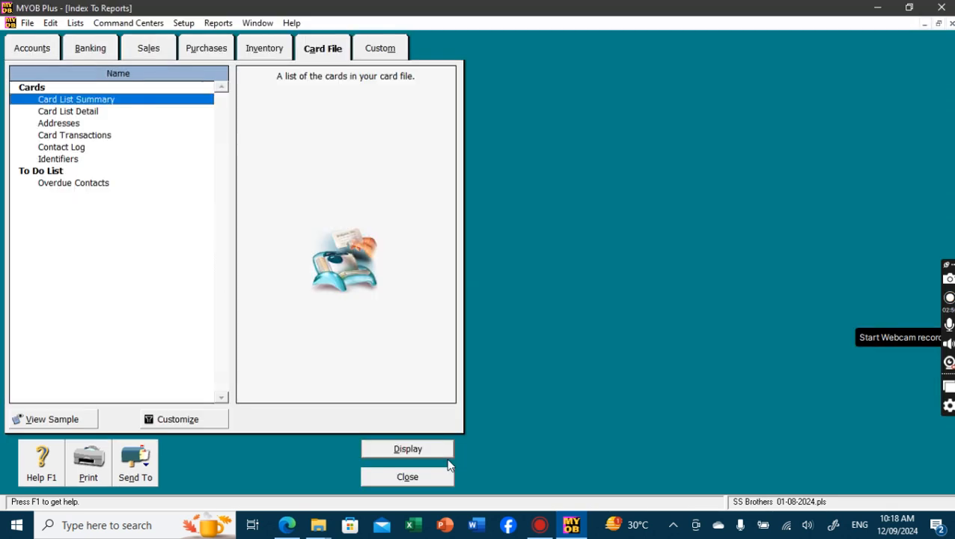
left_click(386, 477)
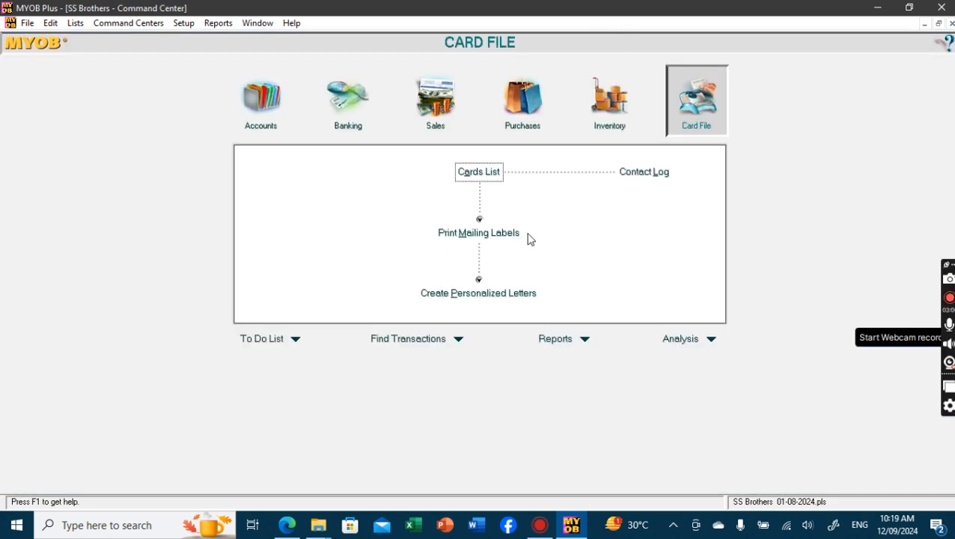
Step: Display the saved custom report abc from the report index, keeping its stored filters
left_click(544, 347)
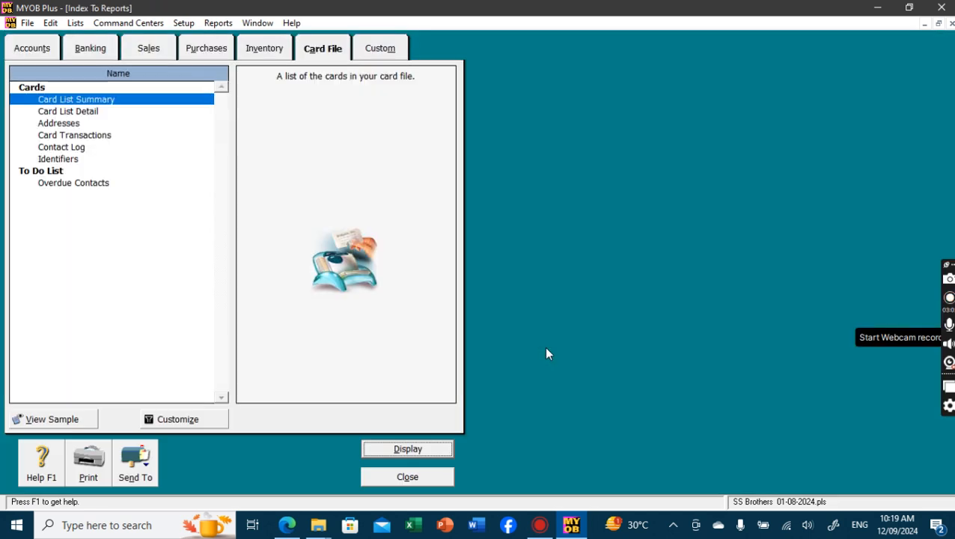
left_click(396, 473)
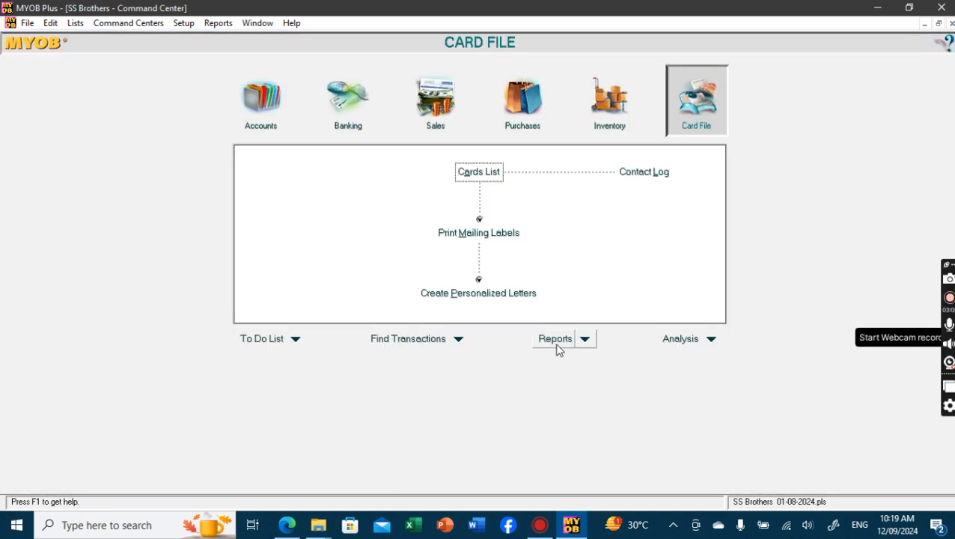
left_click(554, 341)
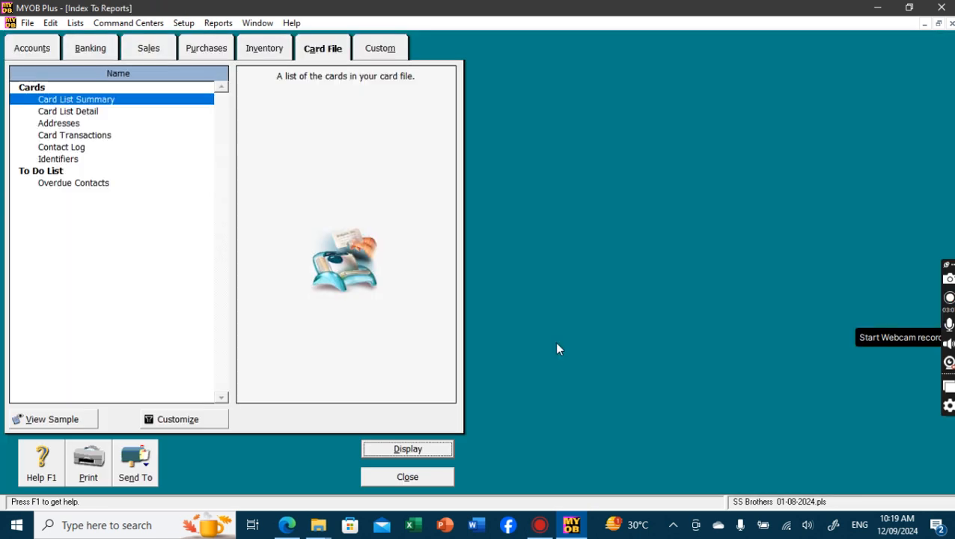
left_click(372, 48)
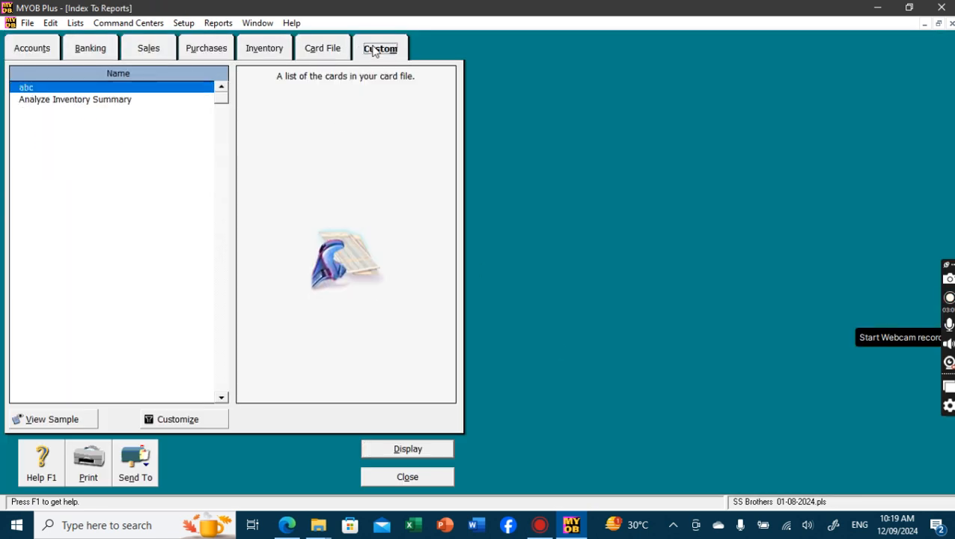
double_click(67, 91)
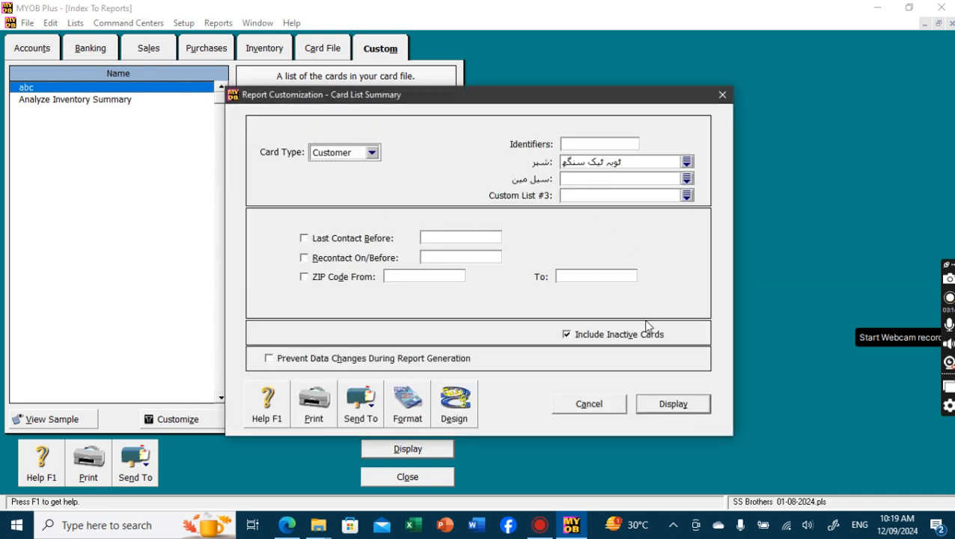
left_click(643, 409)
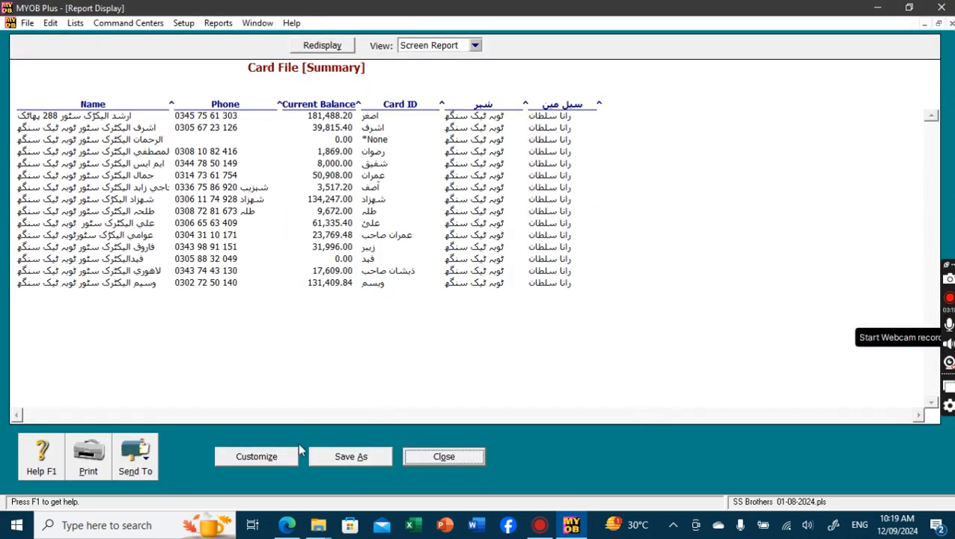
Step: Change the report's شہر filter to ساھیوال سرگودھا and display the report again
left_click(257, 457)
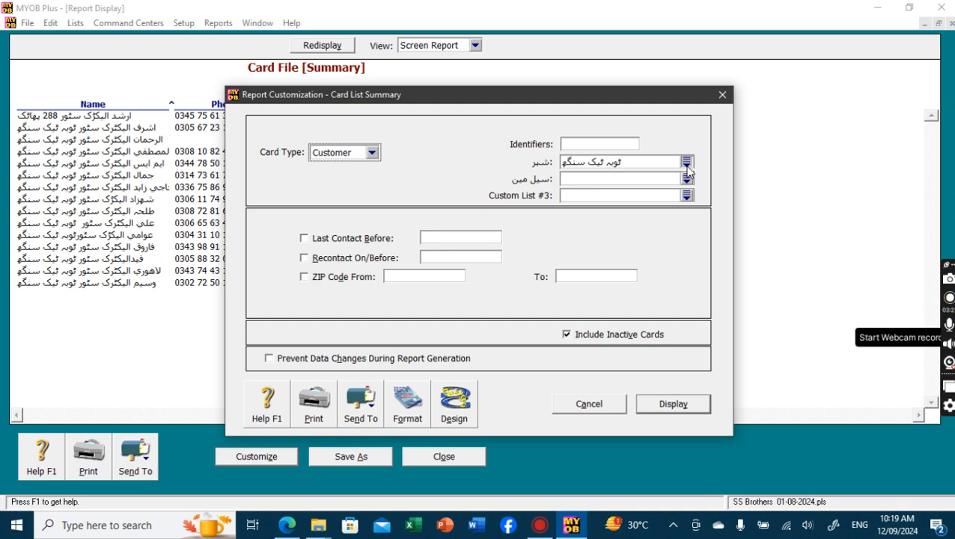
left_click(686, 162)
double_click(387, 250)
left_click(674, 405)
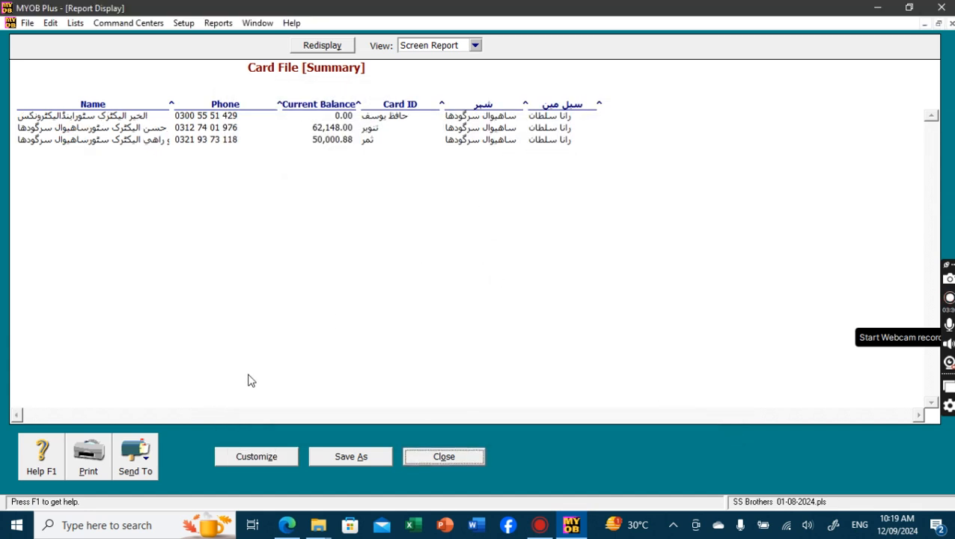
Step: Export the displayed report as a PDF file named abc in the Desktop folder
left_click(135, 468)
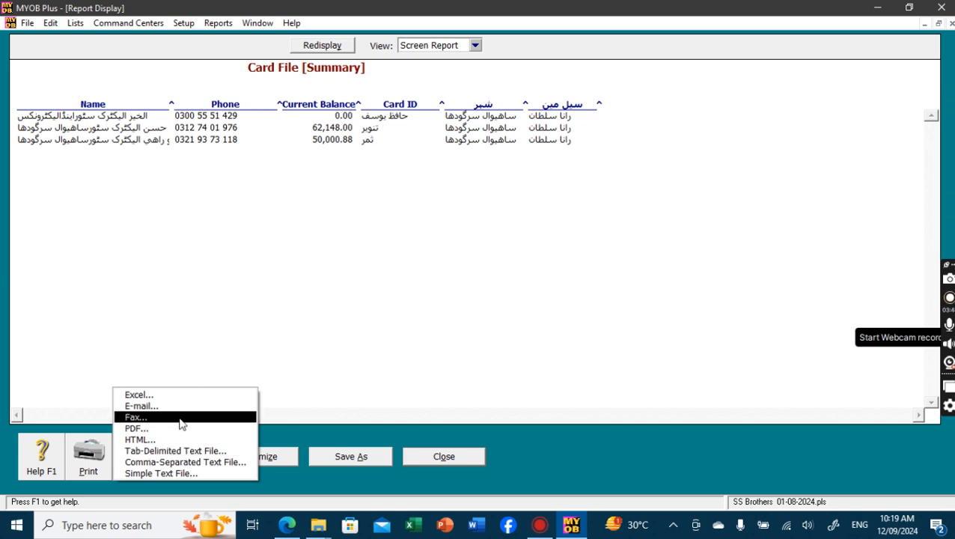
left_click(182, 428)
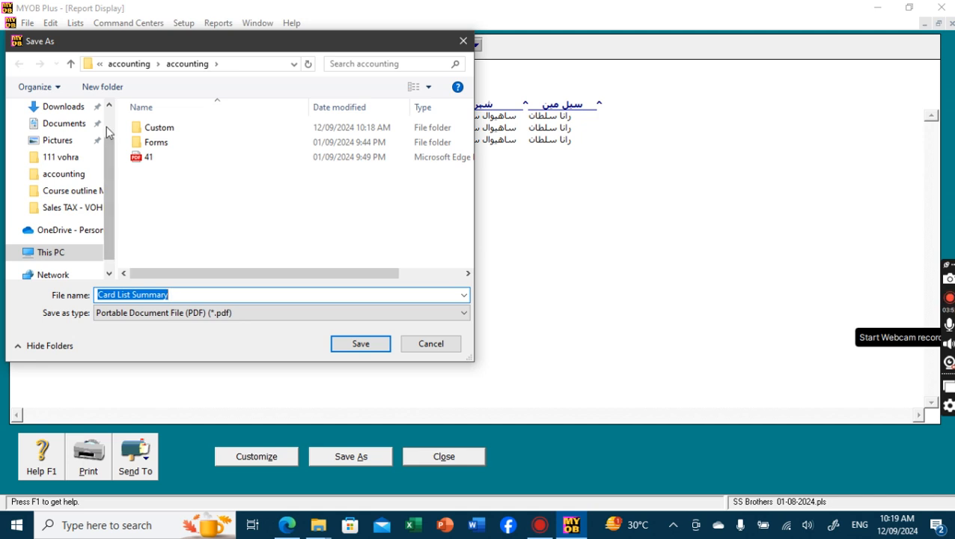
scroll(106, 127, "up", 1)
left_click(57, 135)
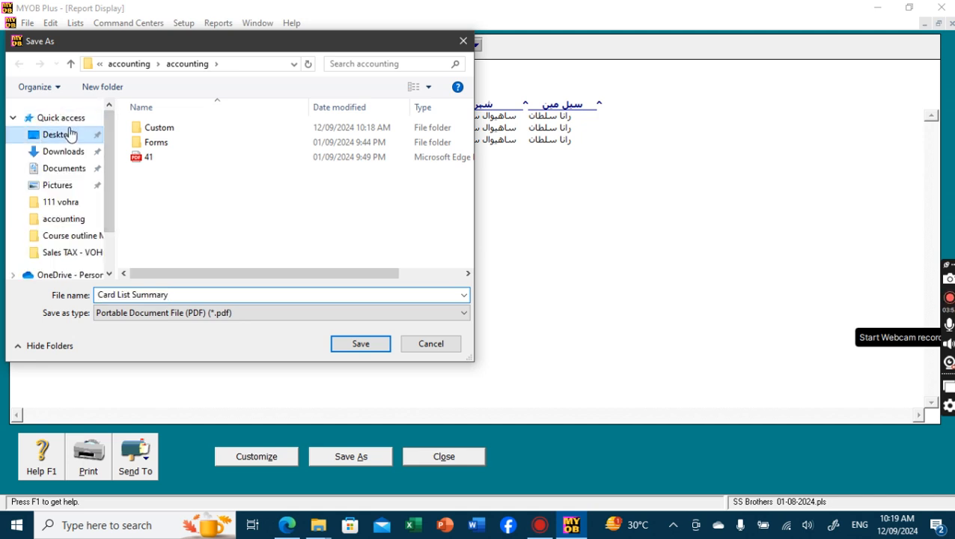
double_click(195, 292)
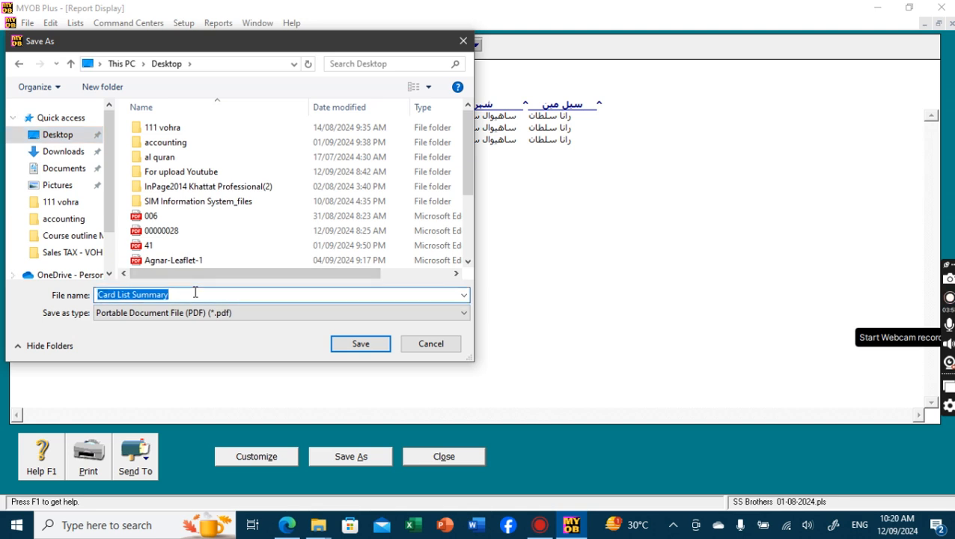
type("a")
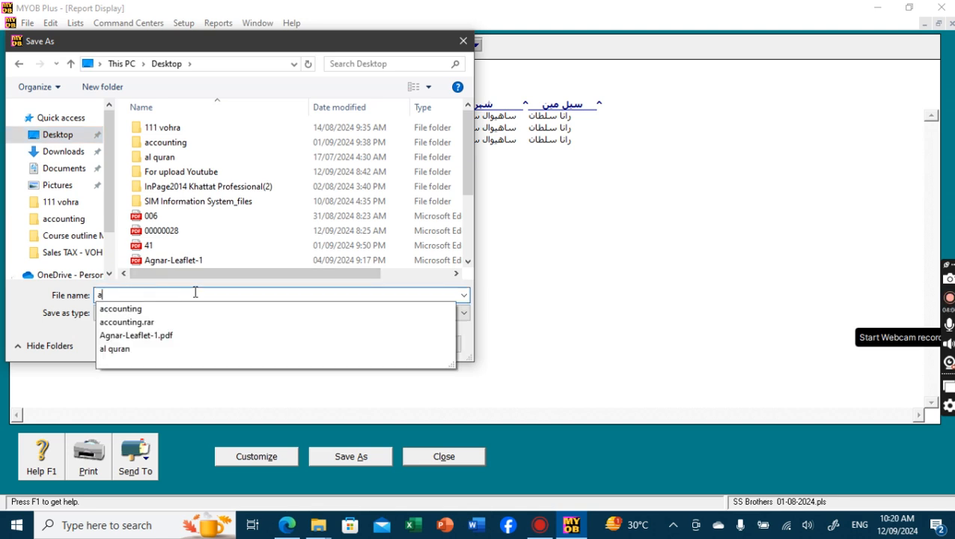
type("bc")
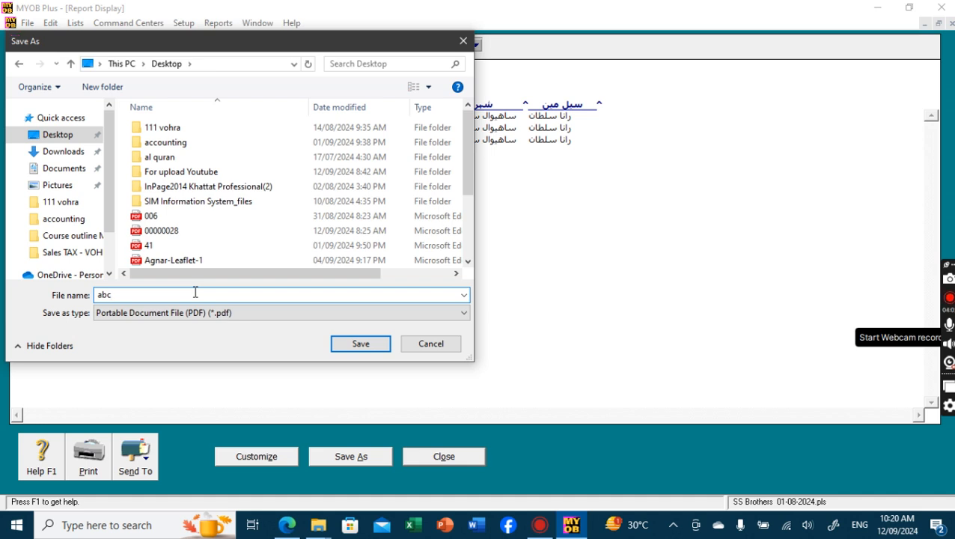
key("Return")
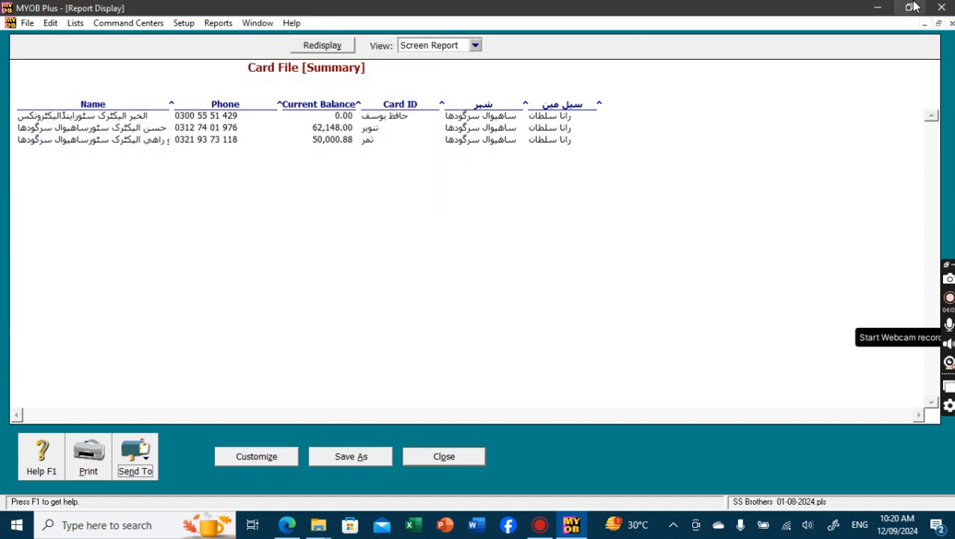
Step: Switch to the Windows desktop, open the exported abc PDF to check its contents, and close it
left_click(879, 7)
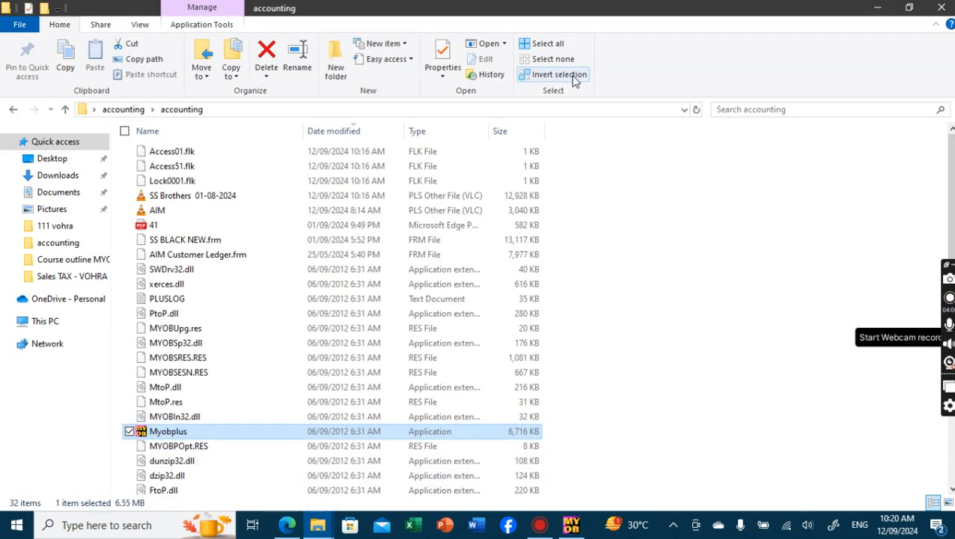
left_click(878, 8)
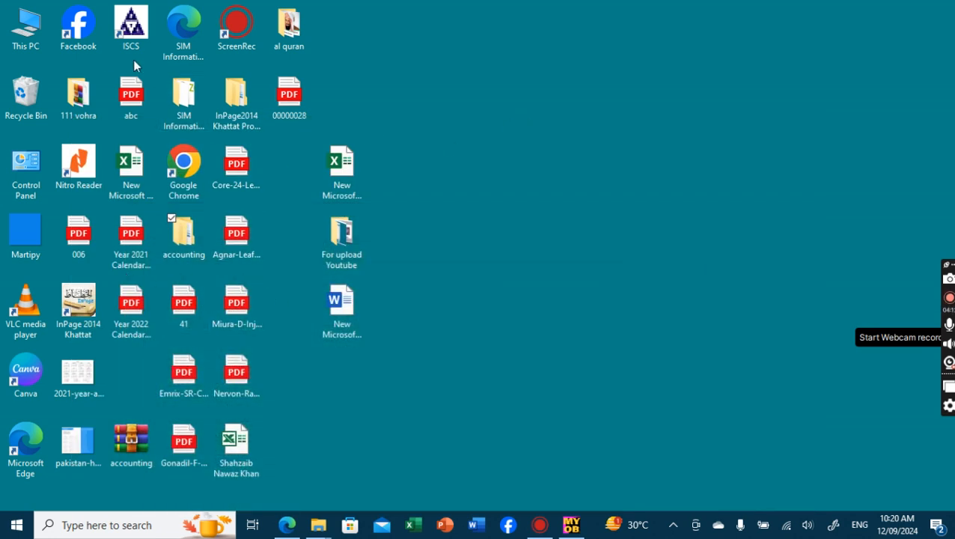
double_click(136, 98)
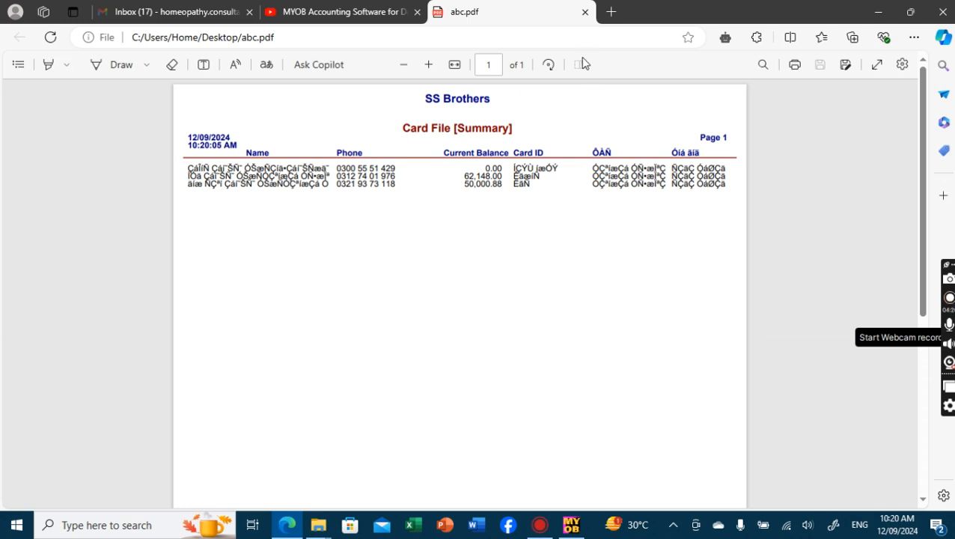
left_click(583, 13)
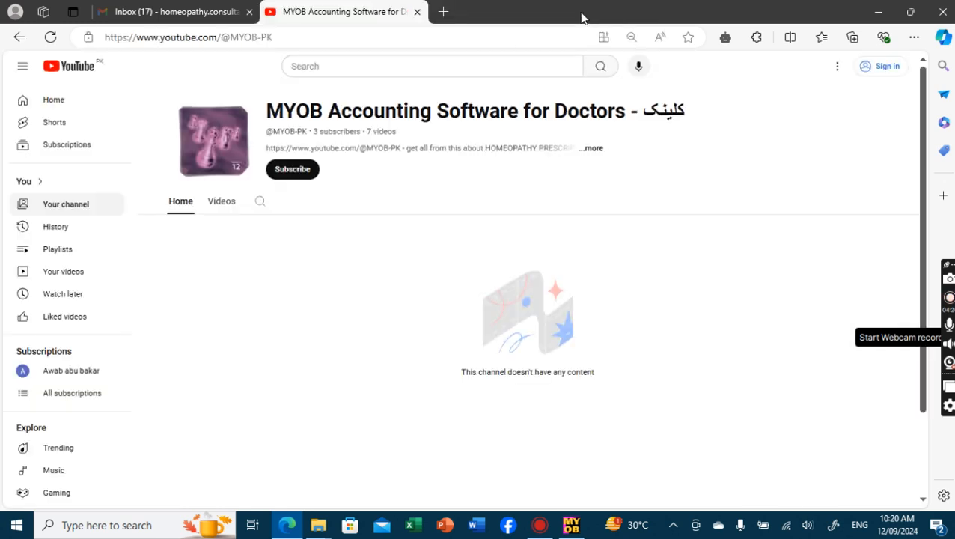
left_click(878, 12)
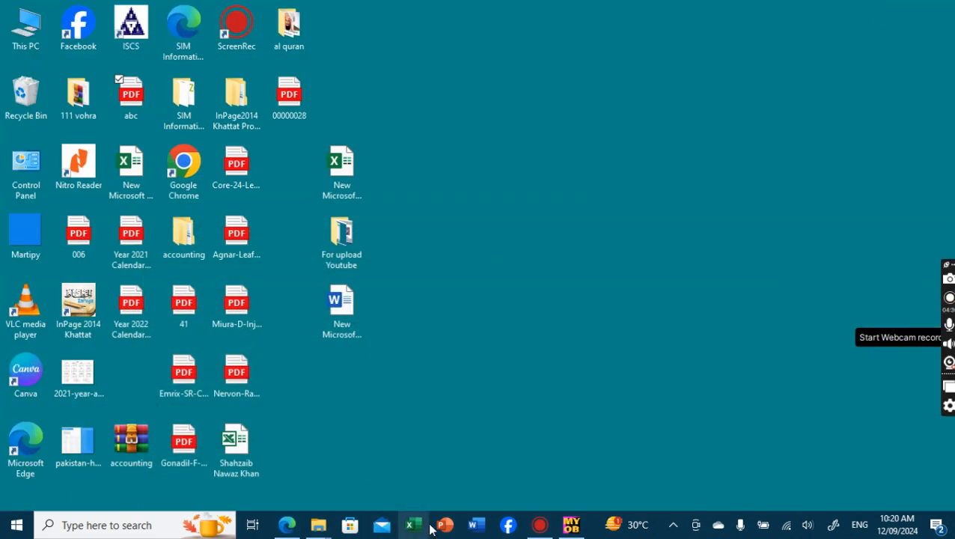
Step: Return to MYOB Plus, export the report as a tab-delimited text file named abccc on the Desktop, and go back to the desktop
left_click(574, 529)
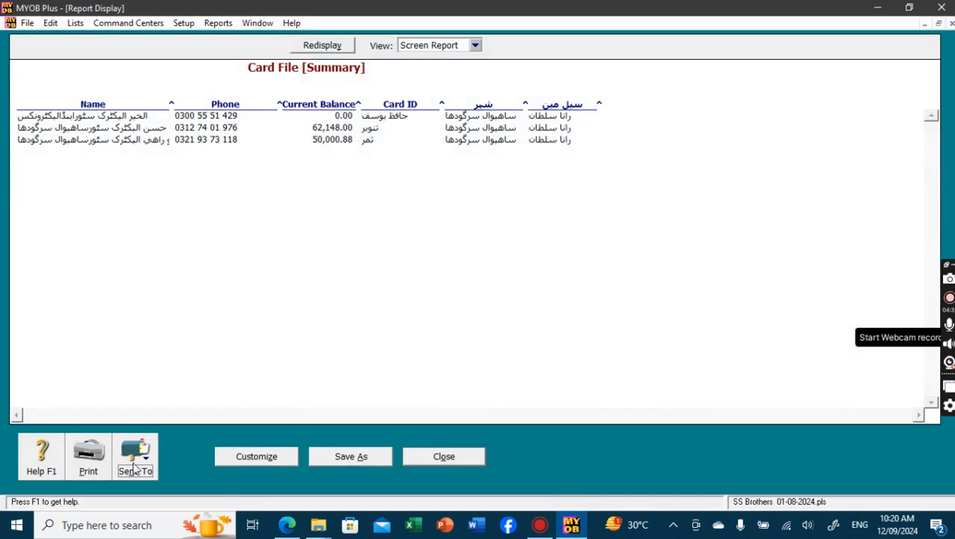
left_click(135, 464)
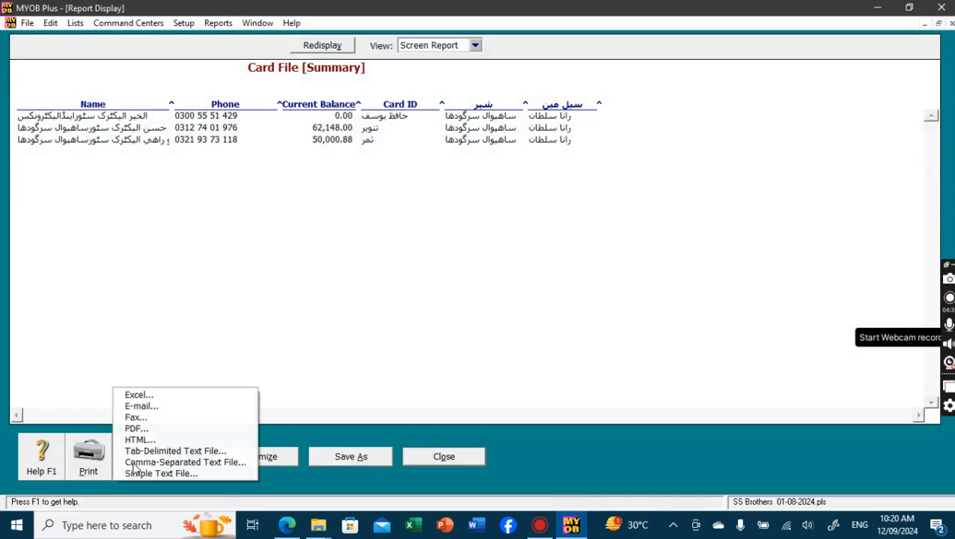
left_click(172, 452)
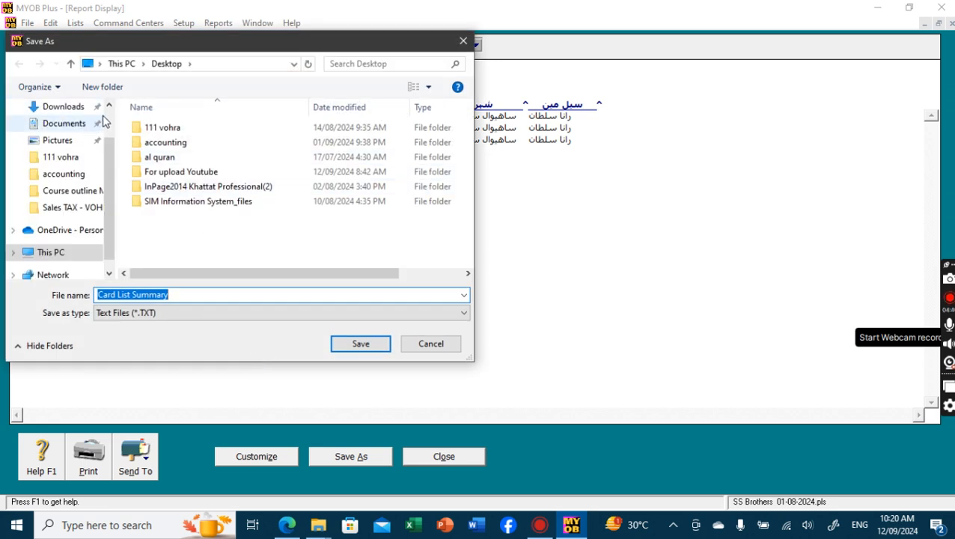
scroll(110, 122, "up", 1)
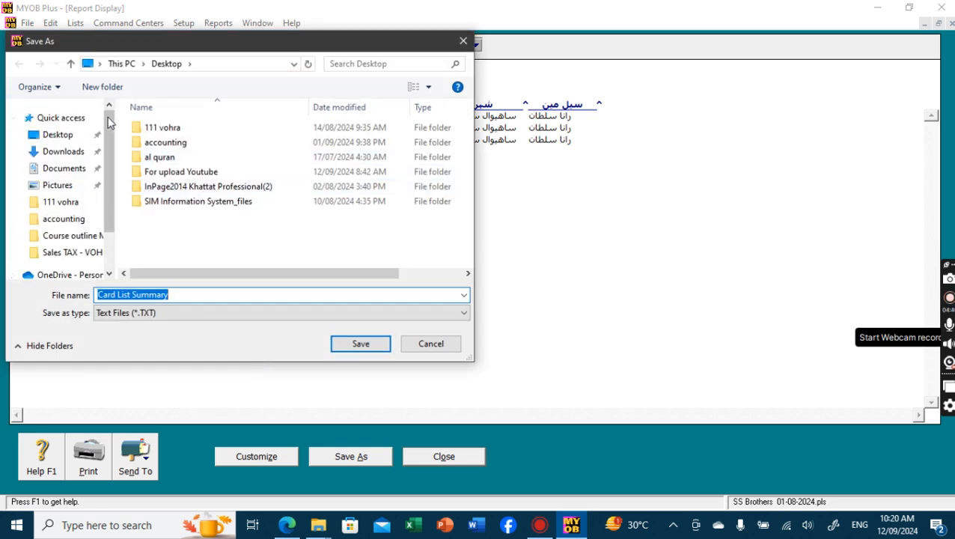
left_click(67, 138)
left_click(193, 294)
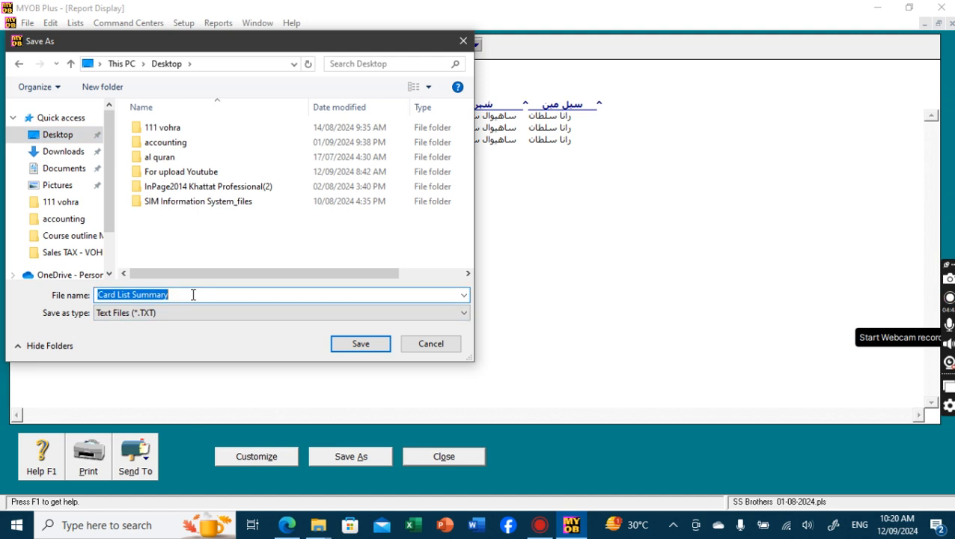
type("a")
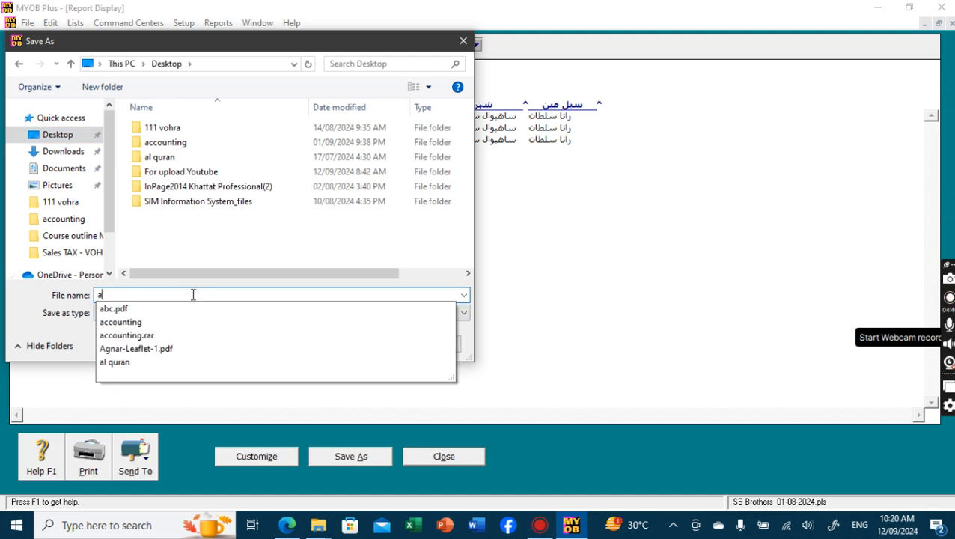
type("bccc")
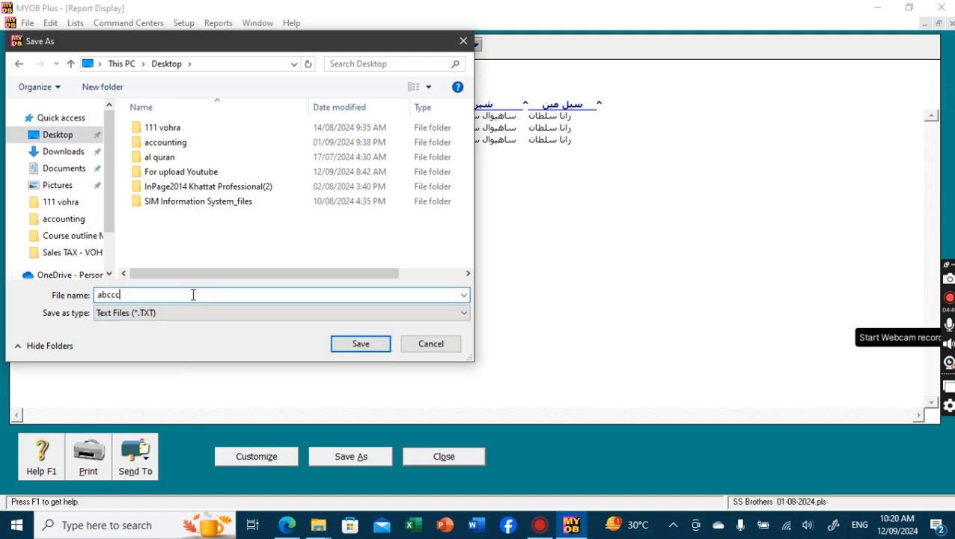
key("Return")
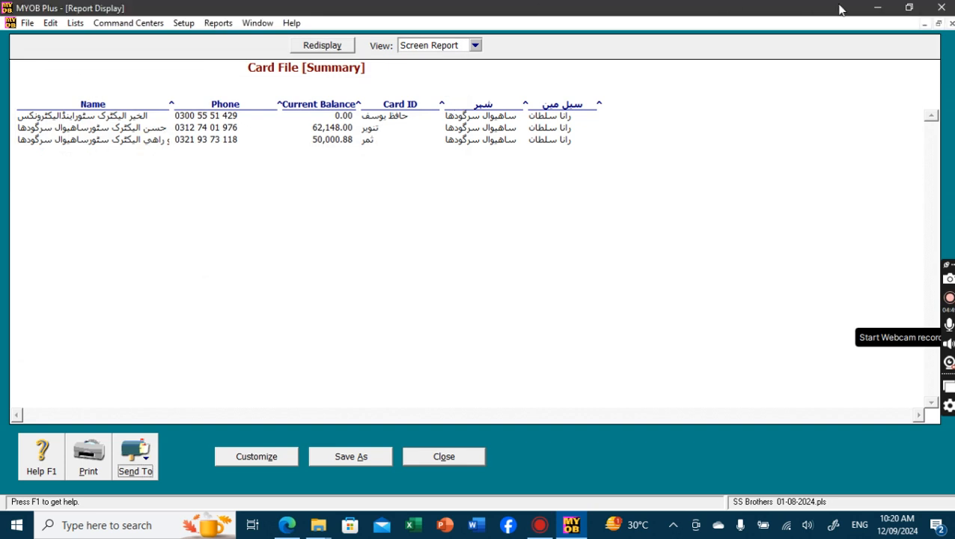
left_click(885, 10)
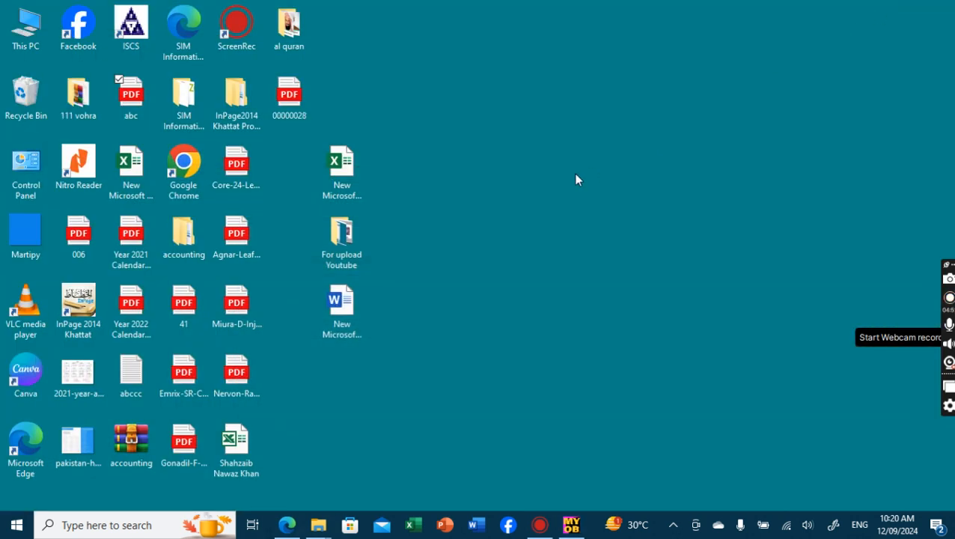
Step: Open the exported abccc text file on the desktop, highlight its full contents, and close it
double_click(139, 368)
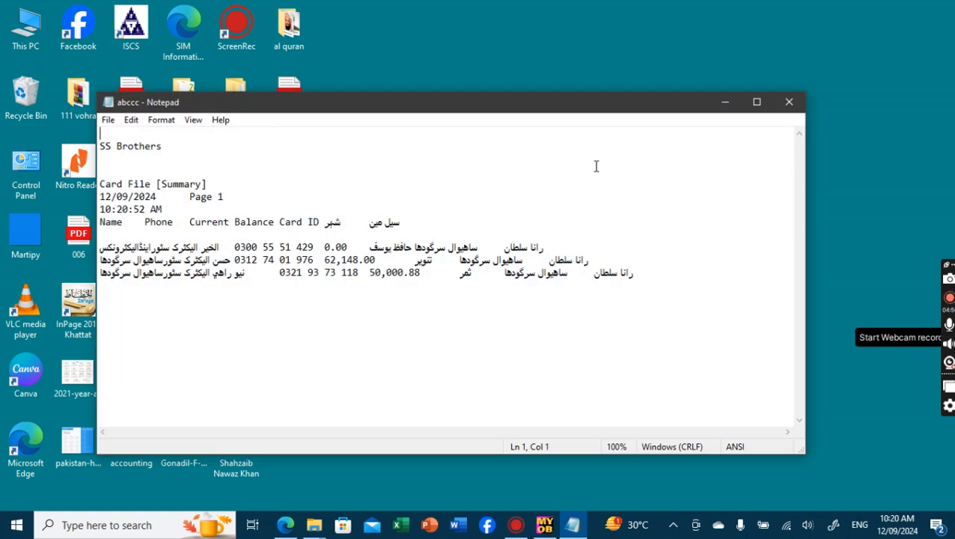
key("ctrl+a")
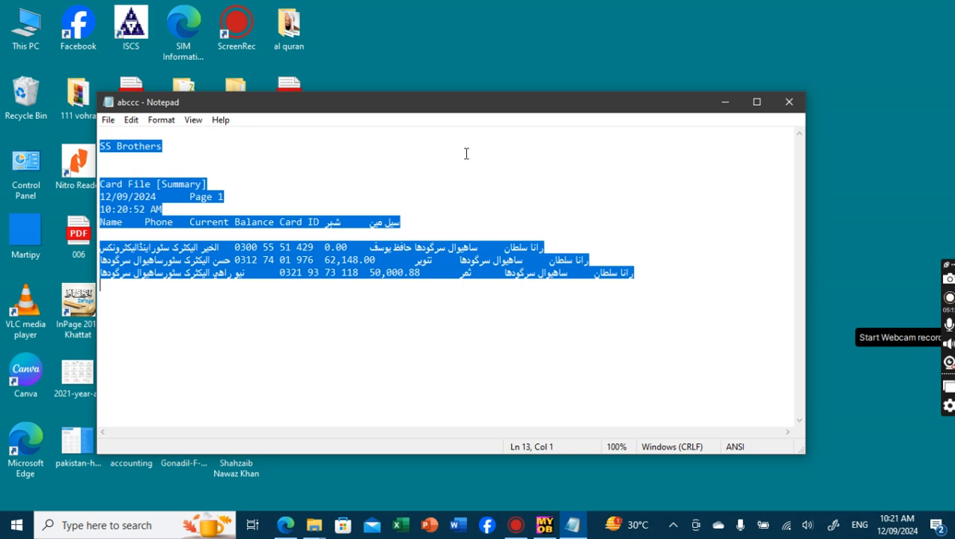
left_click(795, 103)
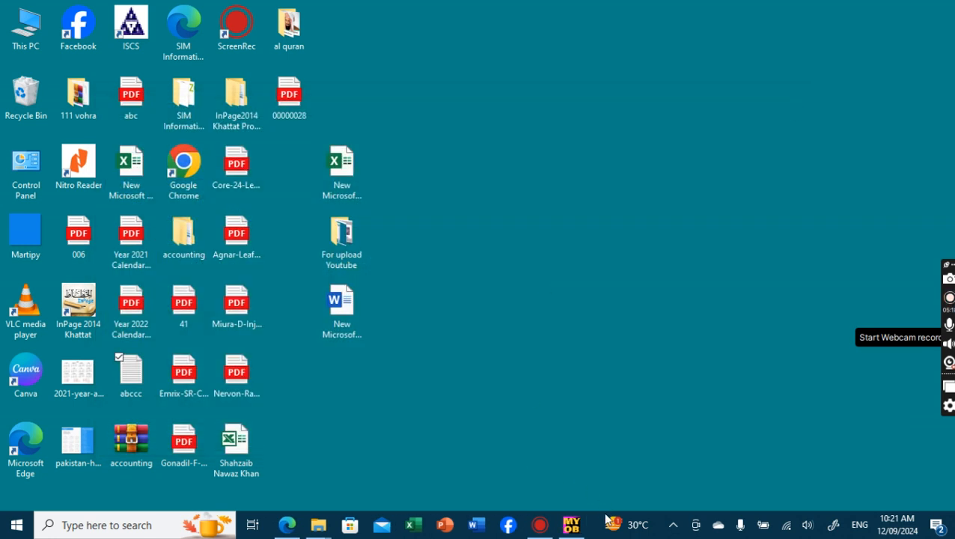
Step: Switch back to MYOB Plus, leave the displayed card report, and show the list of inventory reports
left_click(571, 525)
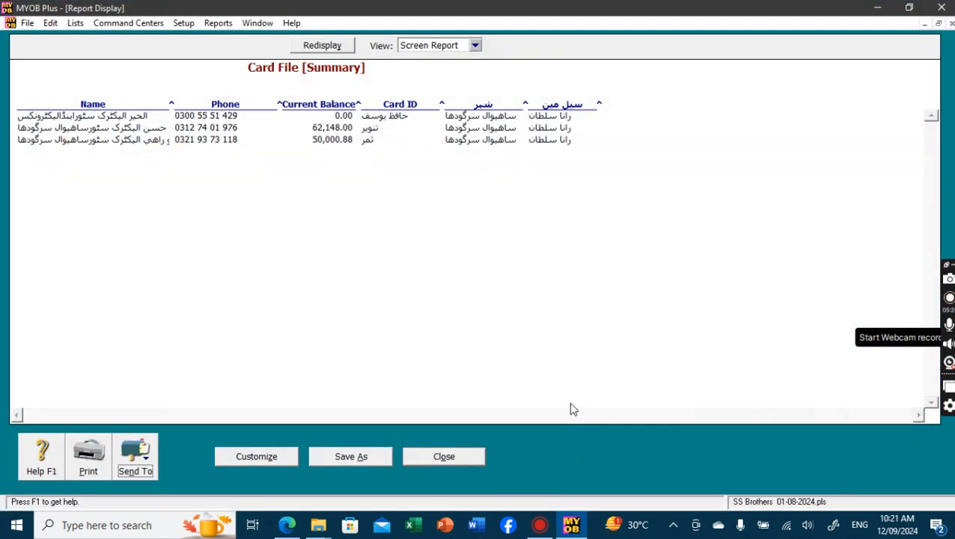
left_click(453, 462)
left_click(268, 48)
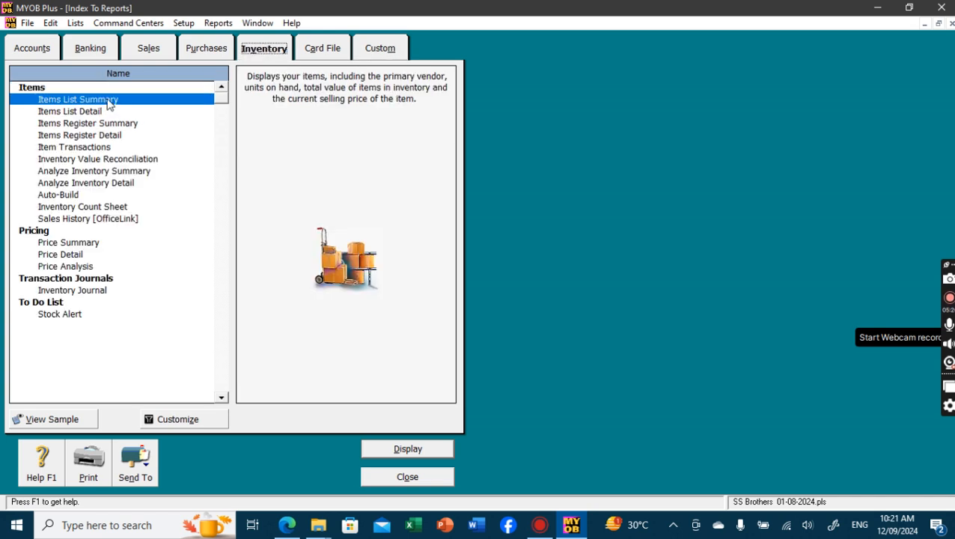
Step: Leave the report index and open the item details of BCR 149 from the Inventory items list
left_click(398, 478)
left_click(618, 125)
left_click(489, 207)
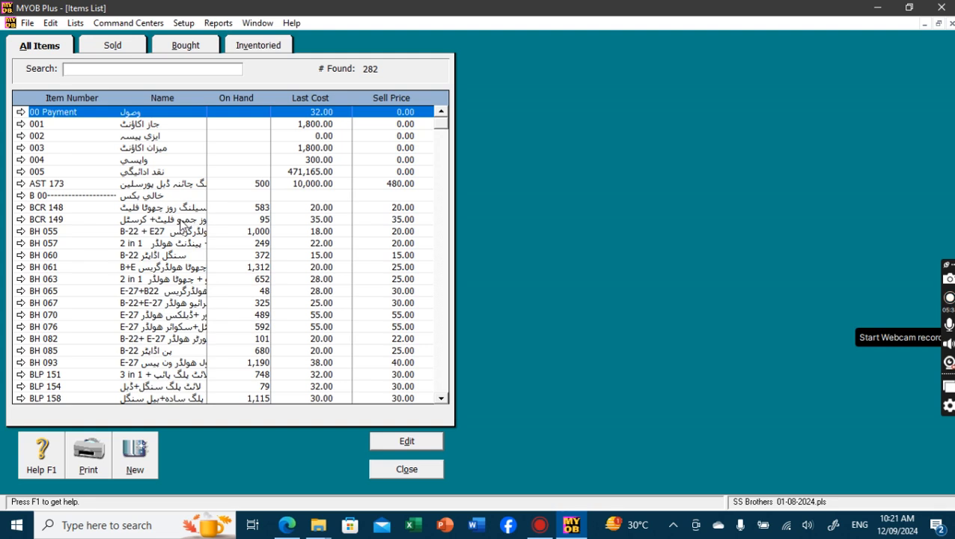
double_click(181, 222)
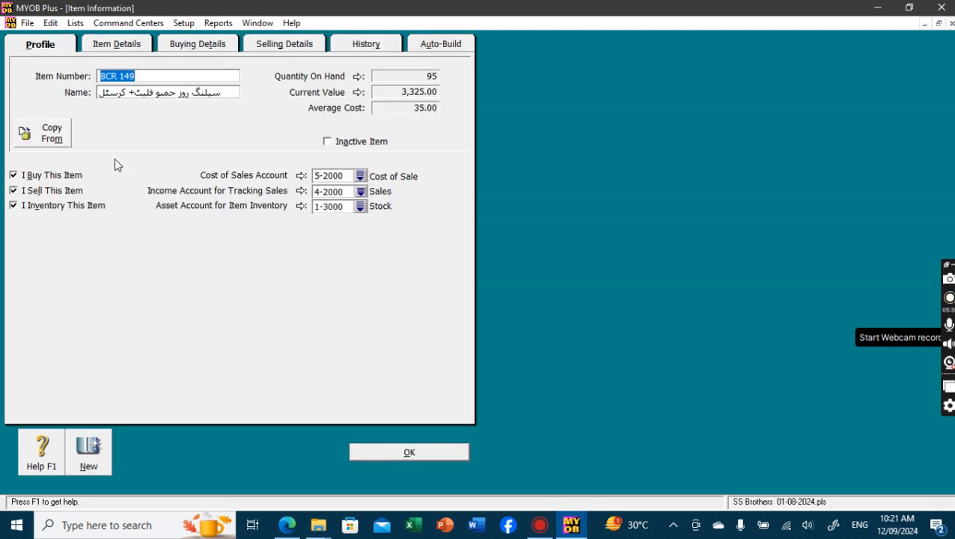
left_click(127, 43)
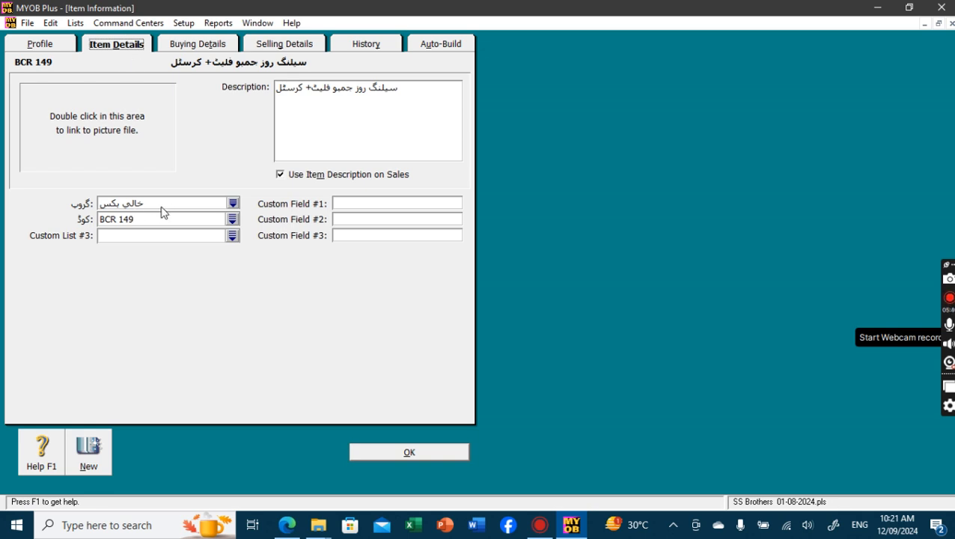
Step: Review the available گروپ entries for item BCR 149 without changing it, and return to the Inventory command center
left_click(233, 204)
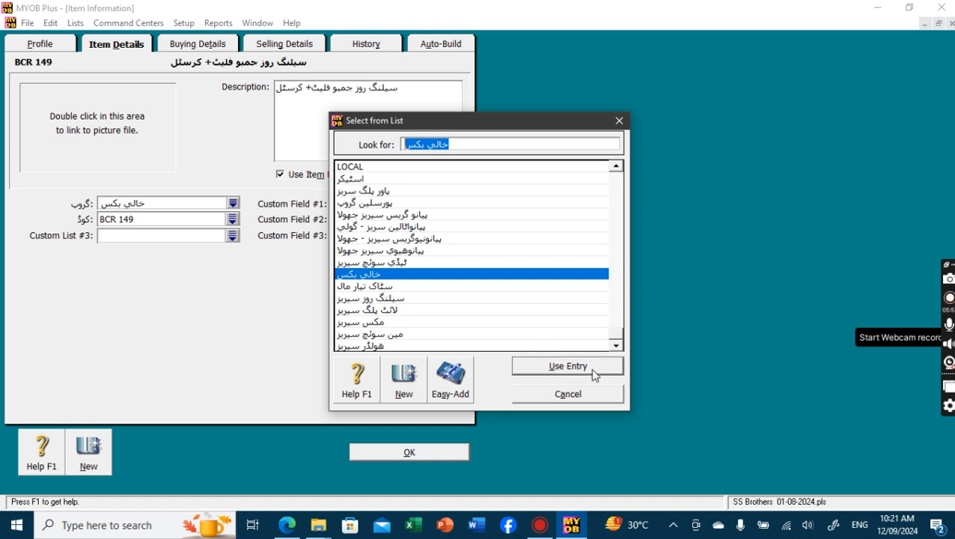
left_click(590, 407)
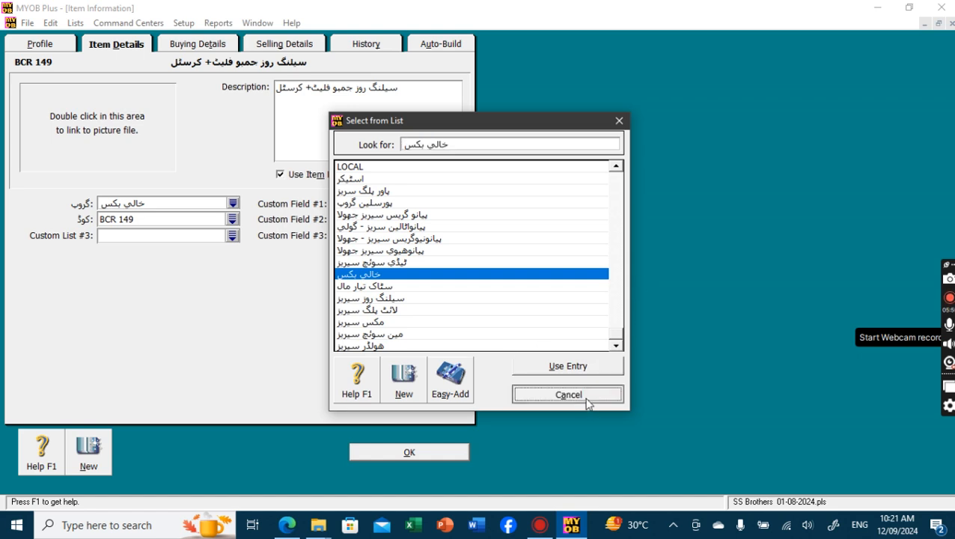
left_click(437, 455)
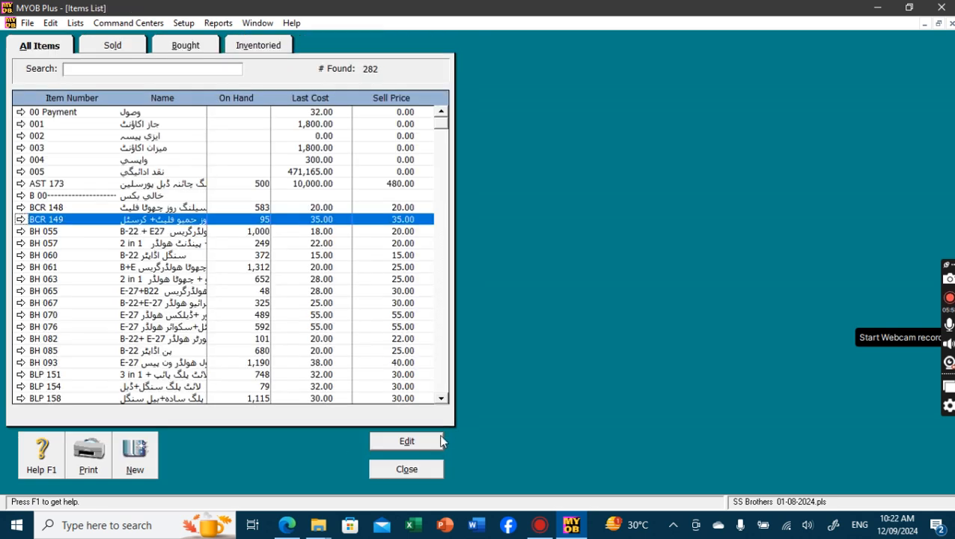
left_click(401, 469)
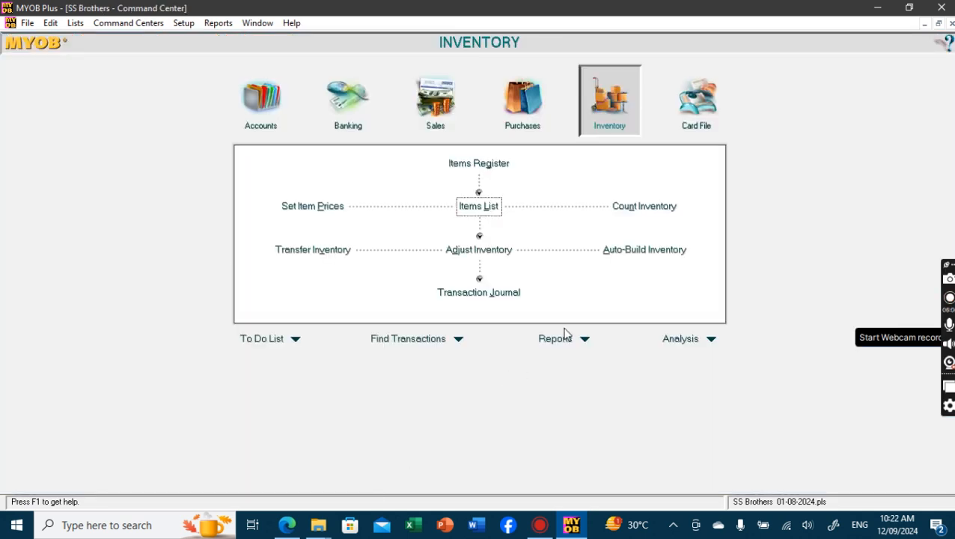
Step: Display the Items List Summary report for the گروپ پیانو گریس سیریز جھولا, including zero quantities
left_click(558, 338)
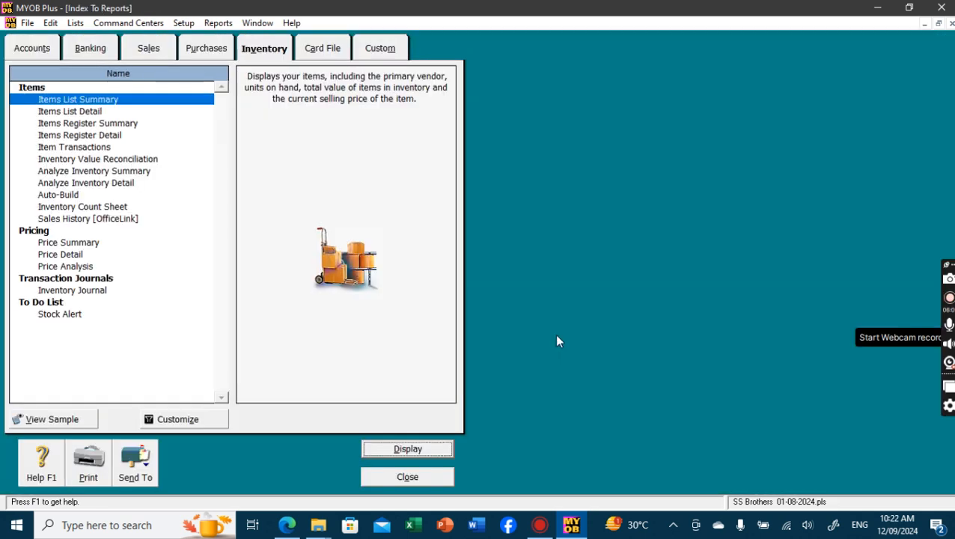
left_click(271, 49)
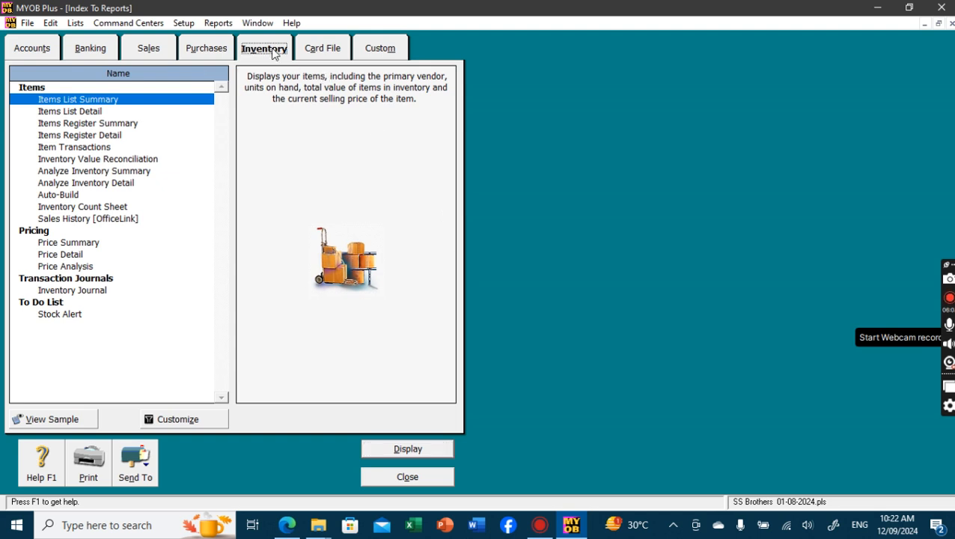
double_click(124, 102)
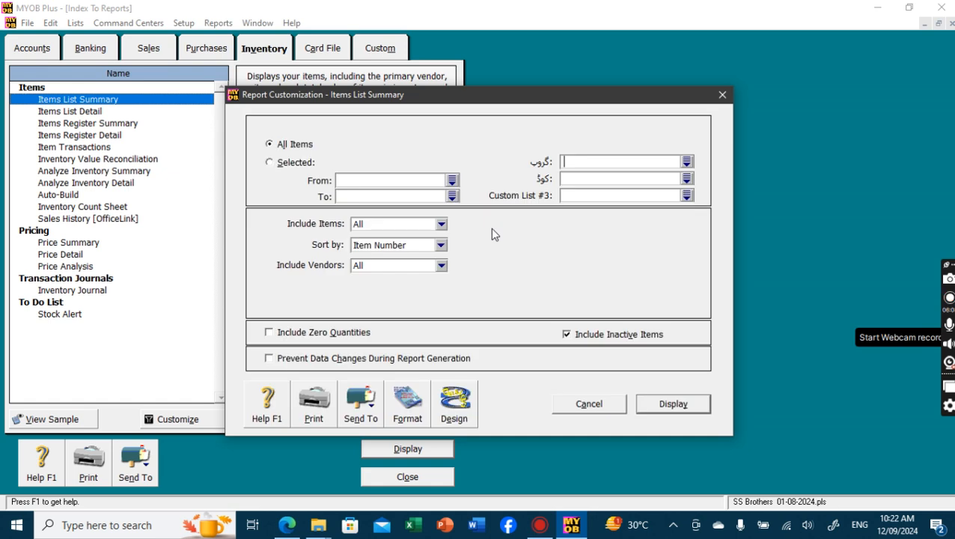
left_click(687, 161)
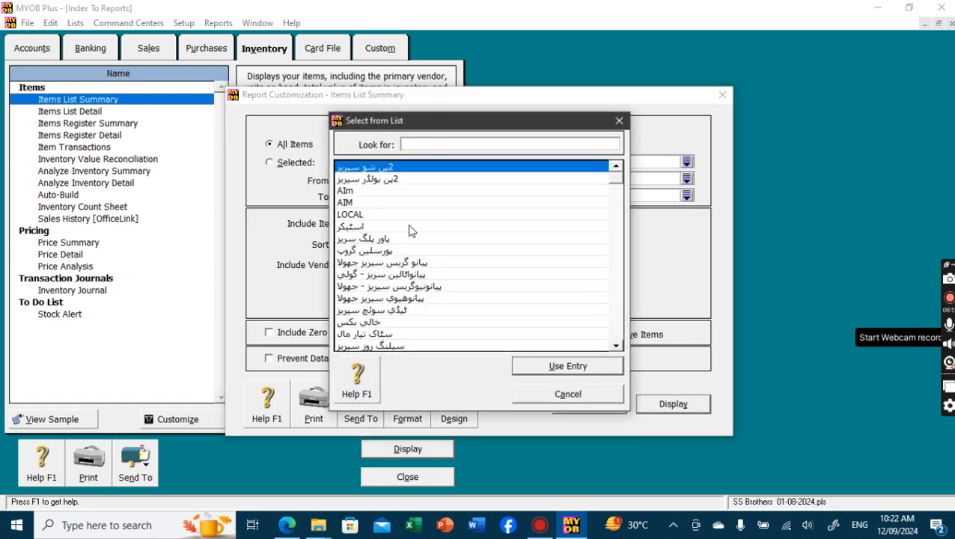
double_click(429, 265)
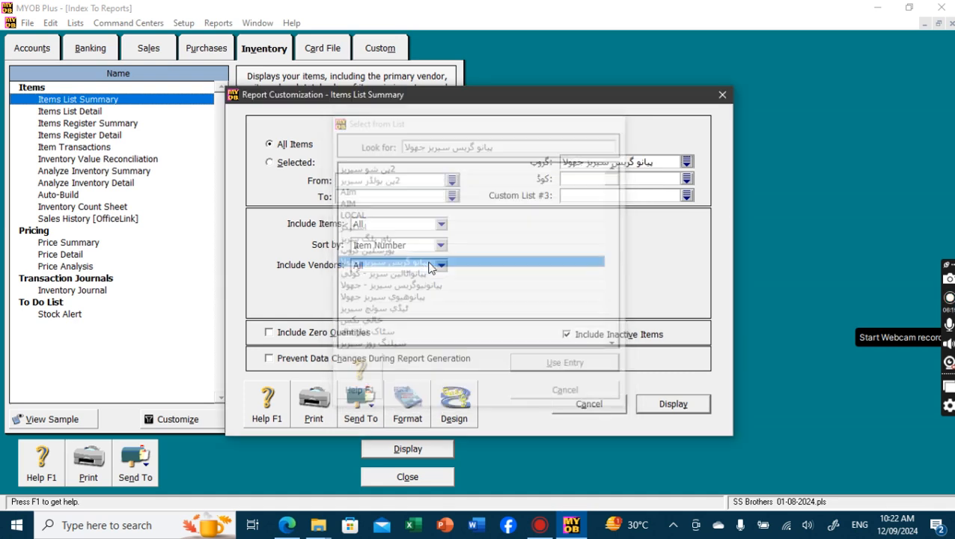
left_click(336, 333)
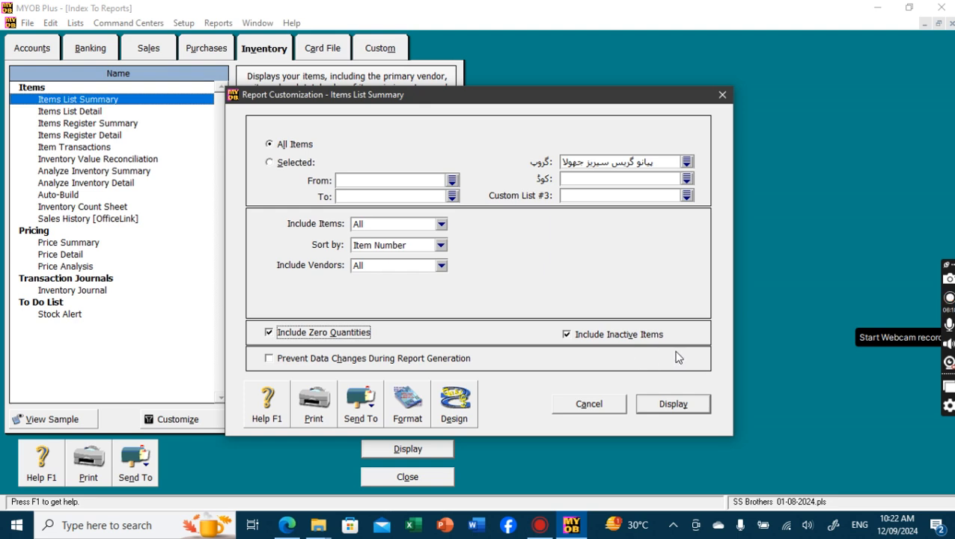
left_click(680, 403)
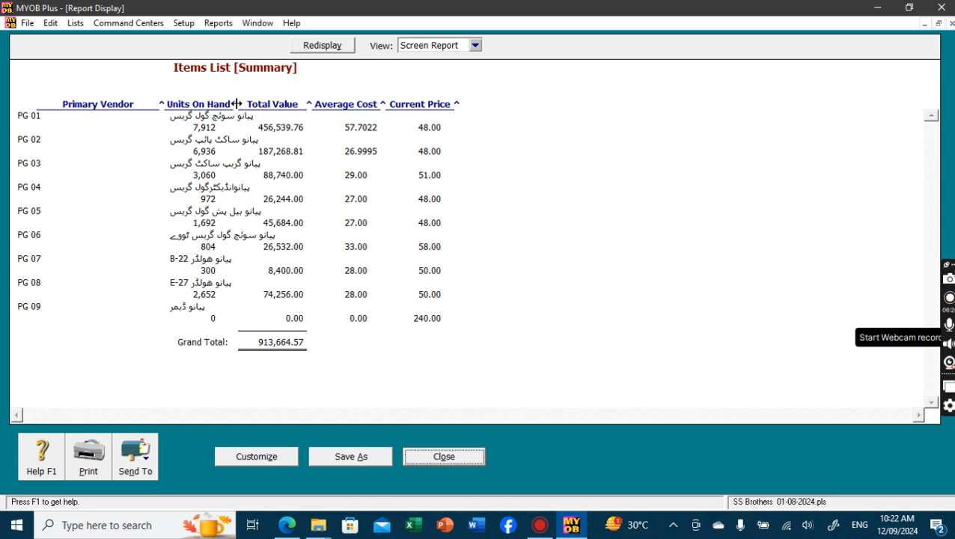
Step: Move the Total Value column after Current Price in the Items List Summary report and close the report
left_click_drag(237, 104, 431, 85)
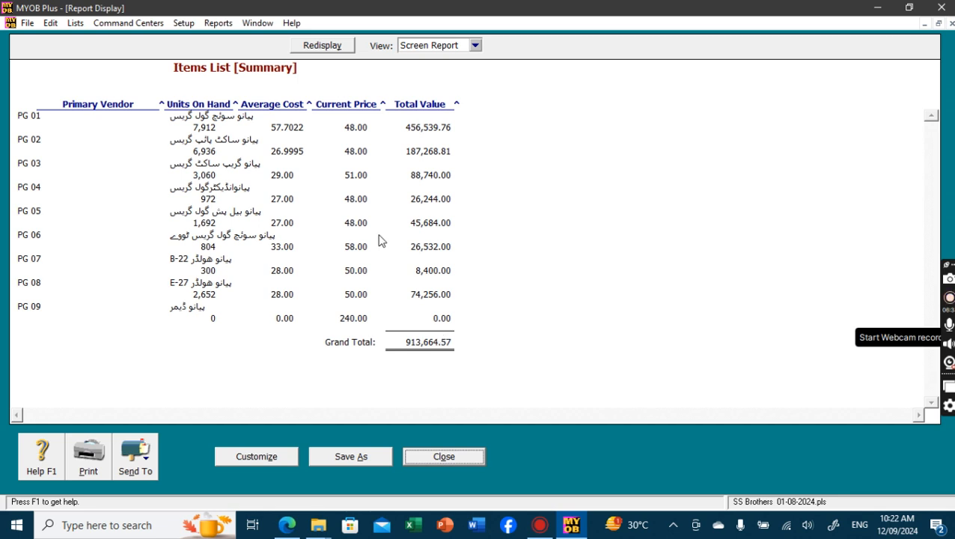
left_click(443, 459)
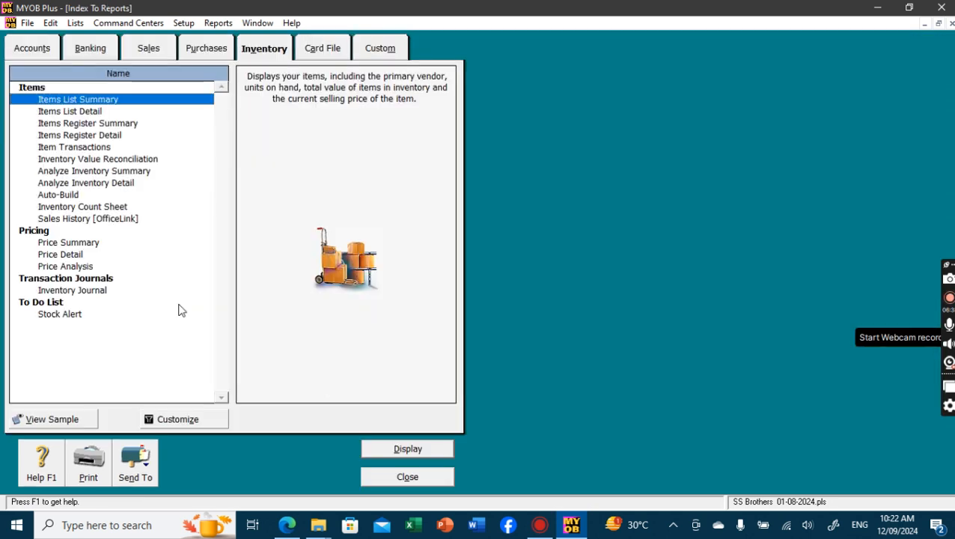
Step: Display the Analyze Inventory Summary report filtered to the گروپ پیانونیوگریس سیریز - جھولا
double_click(96, 171)
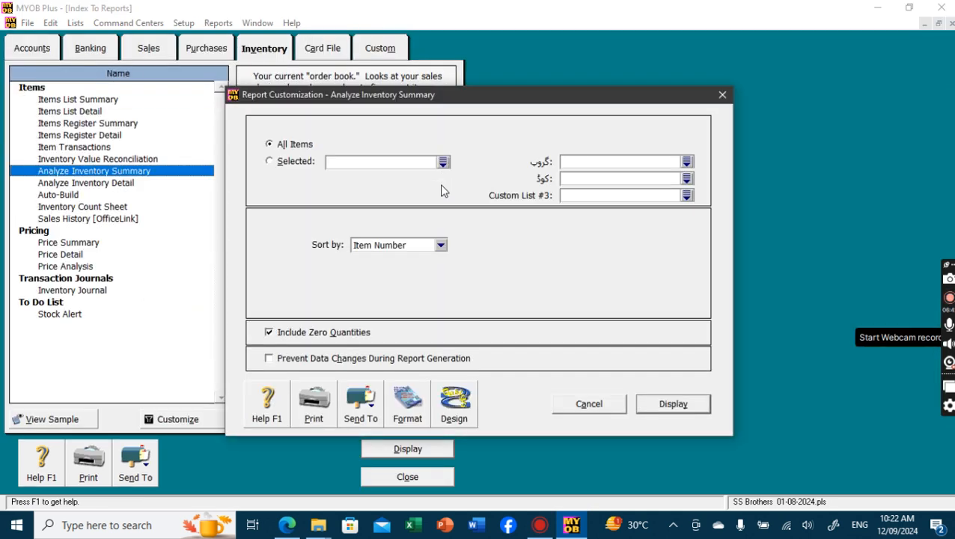
left_click(686, 162)
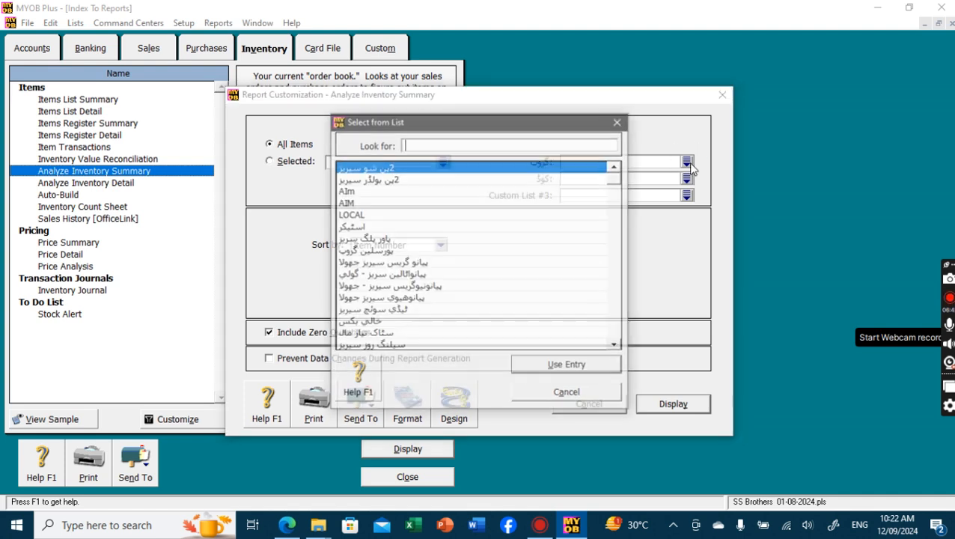
left_click(427, 289)
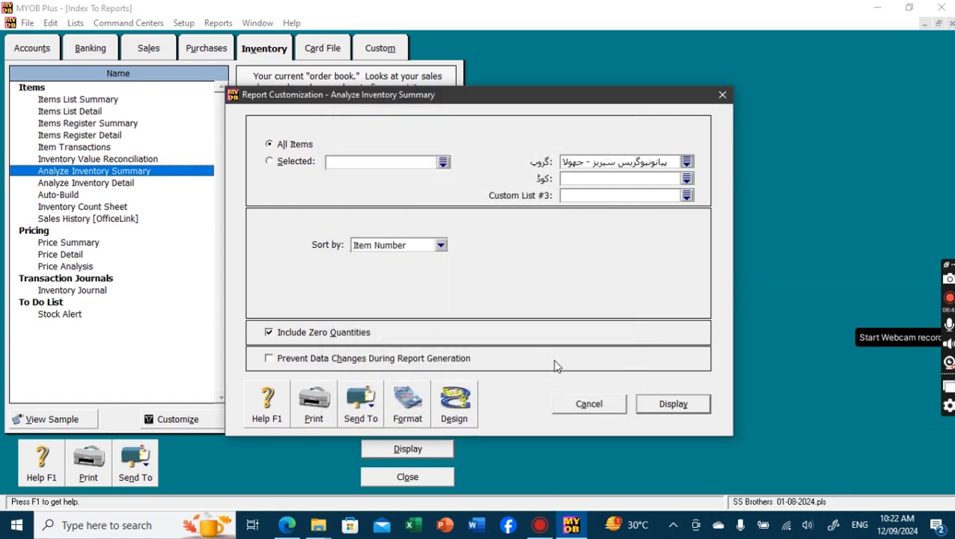
left_click(660, 403)
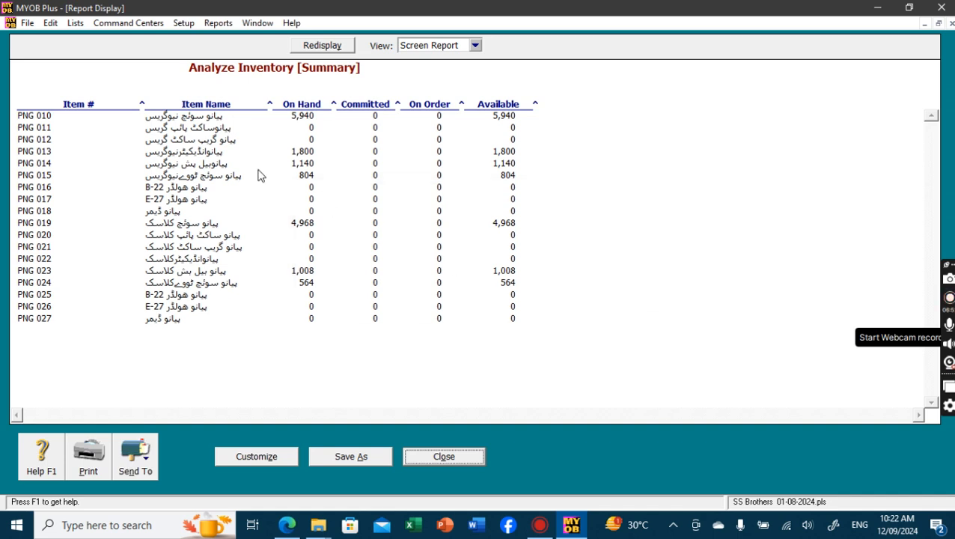
Step: Redesign the report to hide On Hand, Committed and On Order, show Item Description and گروپ, and display it again
left_click(252, 459)
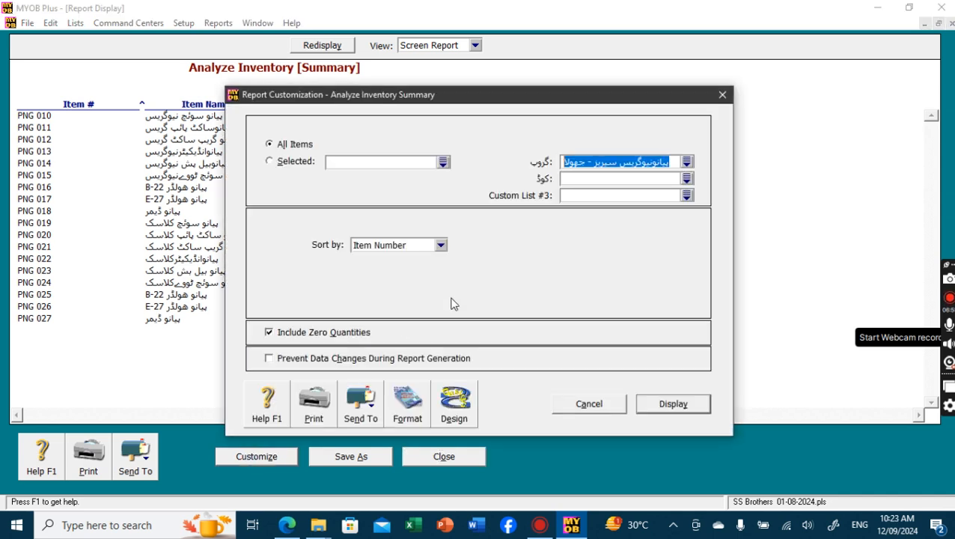
left_click(464, 402)
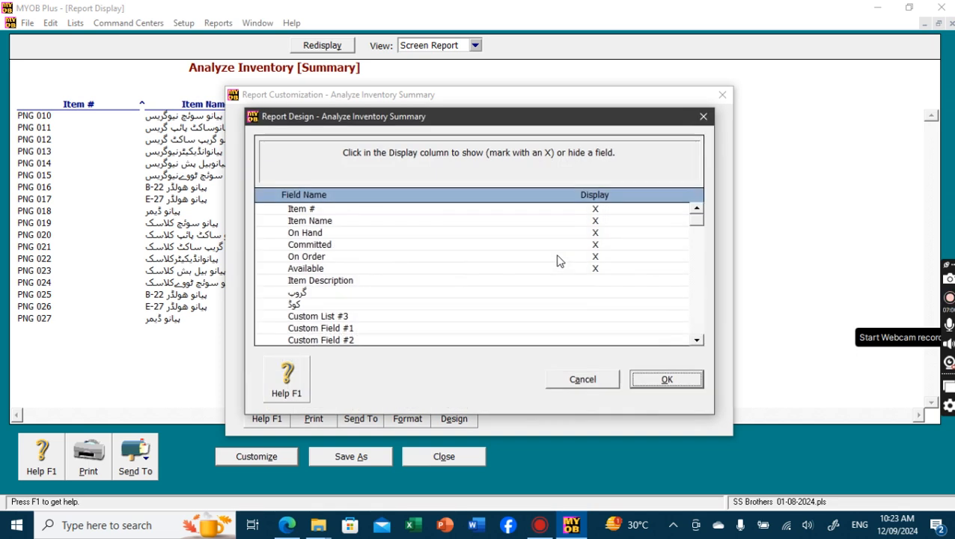
left_click(602, 234)
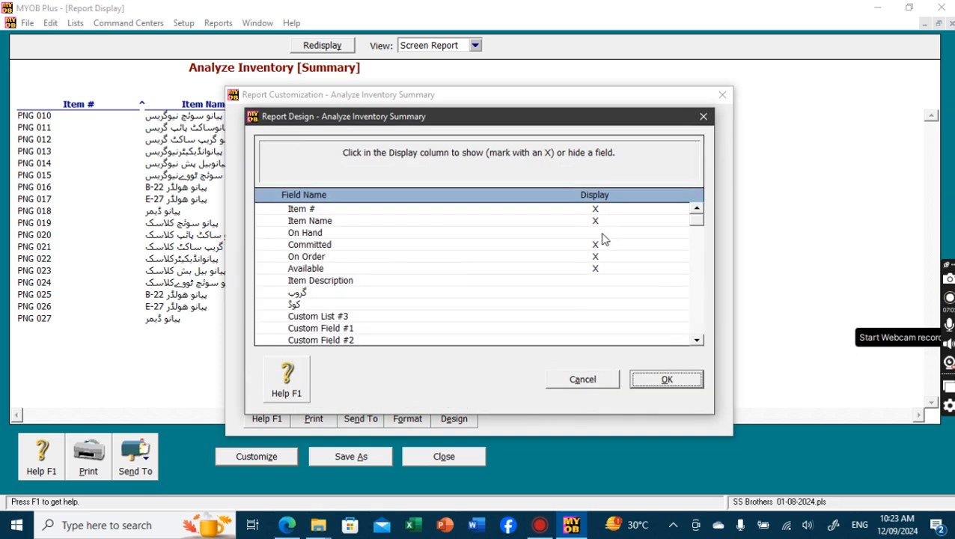
left_click(598, 247)
left_click(597, 257)
left_click(597, 282)
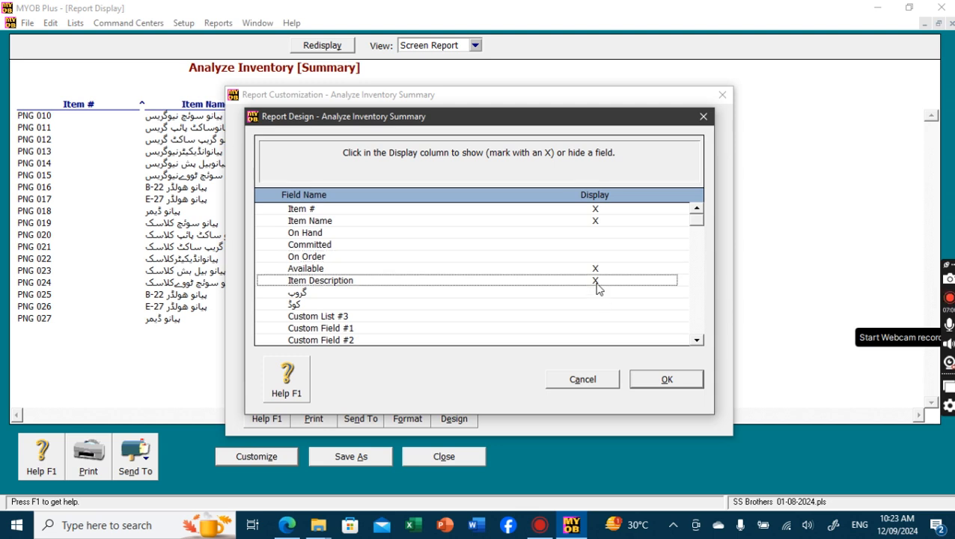
left_click(597, 294)
left_click(653, 383)
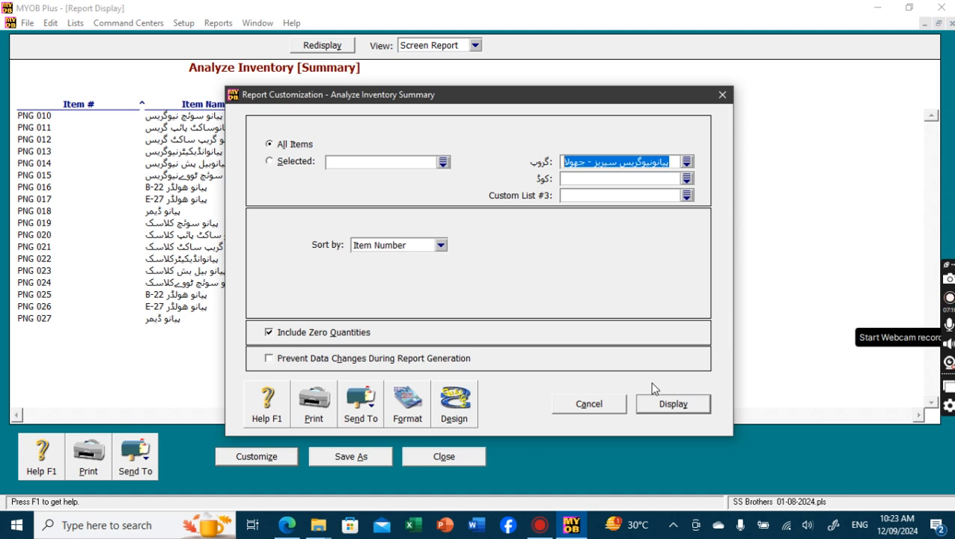
left_click(669, 405)
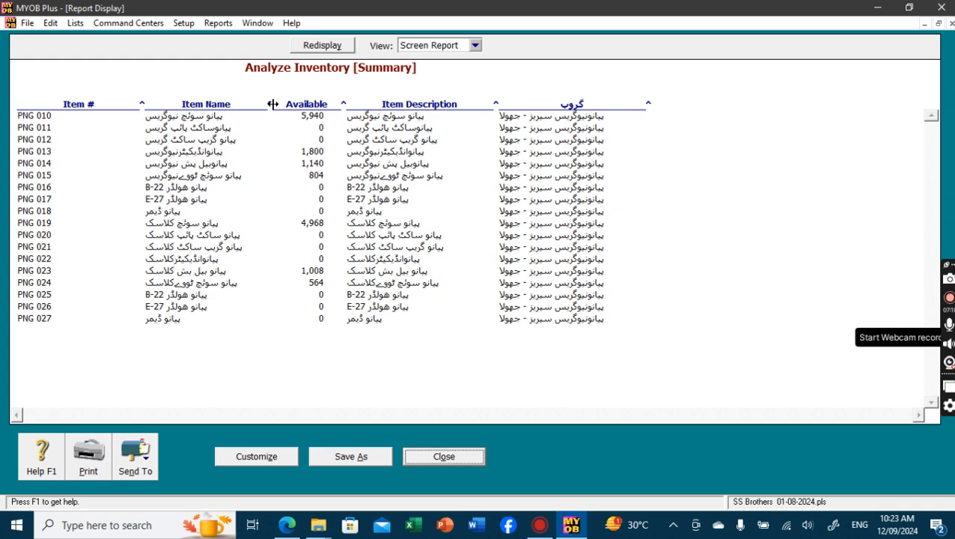
Step: Remove the Item Name column from the report, view the record of item PNG 010, and make Item Description the first column
left_click_drag(272, 104, 124, 92)
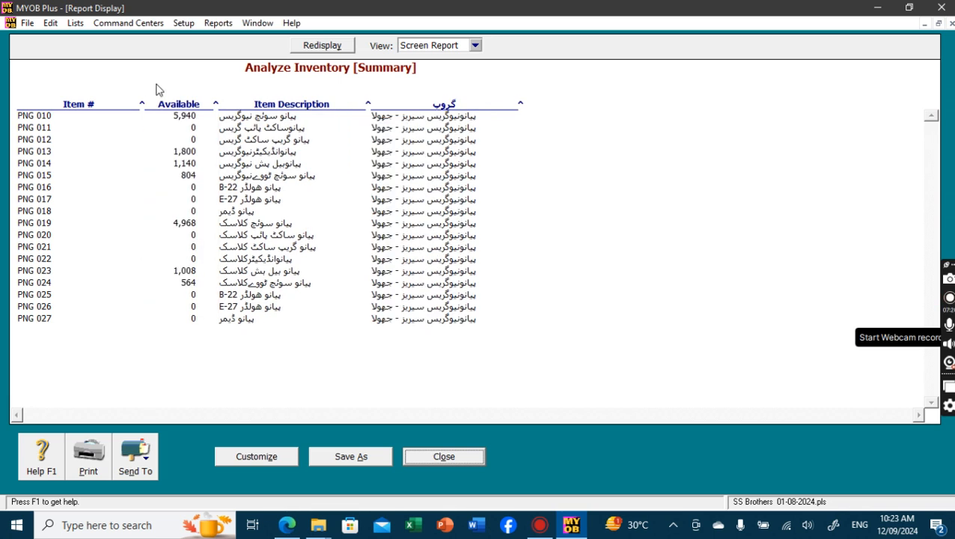
double_click(175, 118)
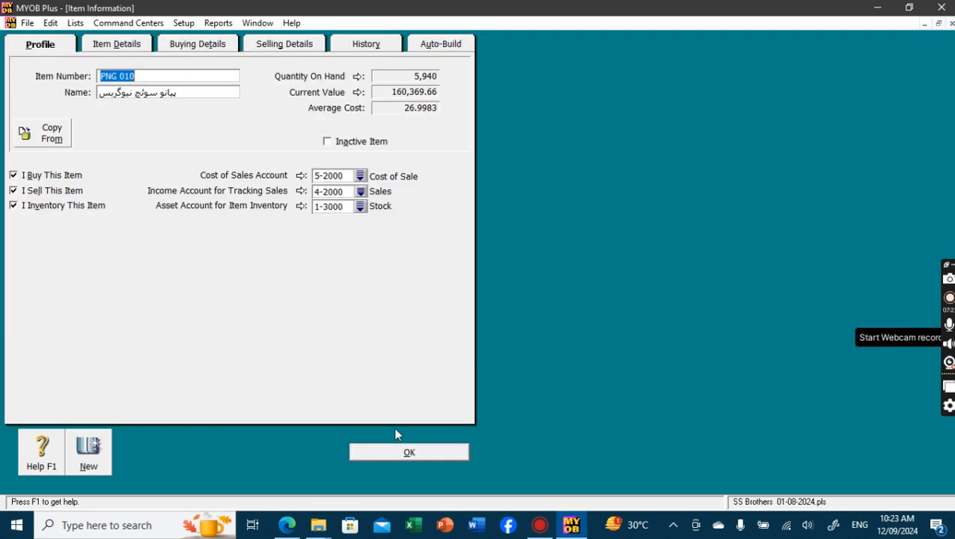
left_click(404, 454)
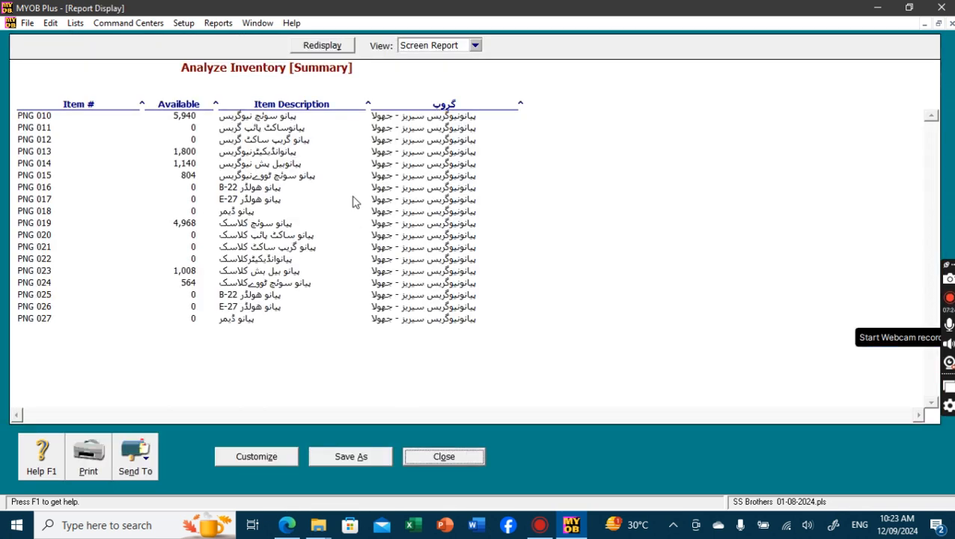
left_click_drag(357, 103, 118, 43)
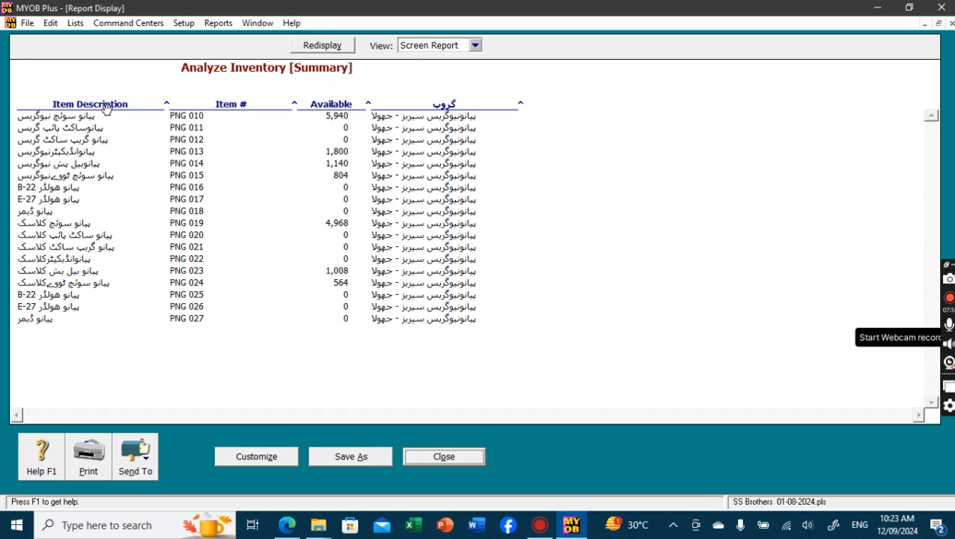
Step: Move the Item Description column after Item #, save the customized report as ssss, and close the report and reports index
left_click_drag(110, 107, 215, 75)
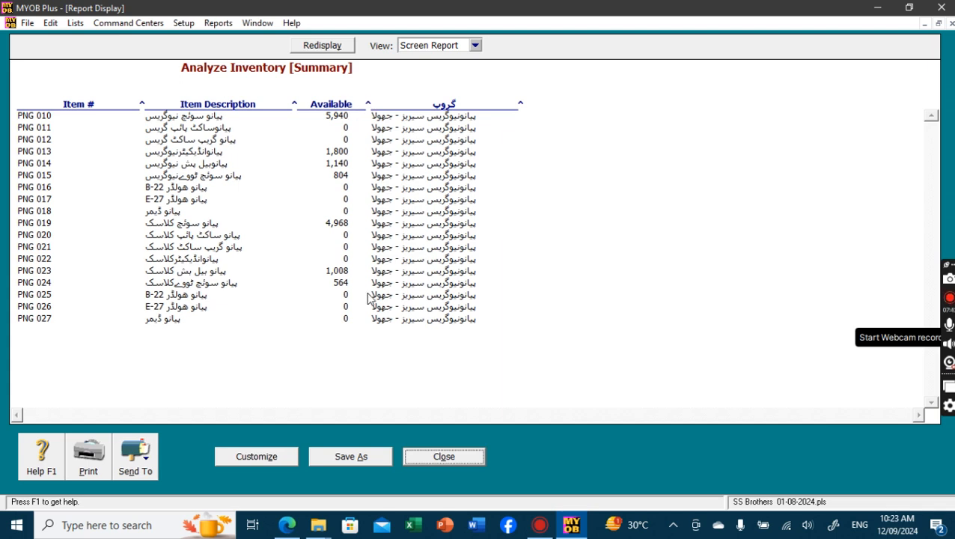
left_click(358, 460)
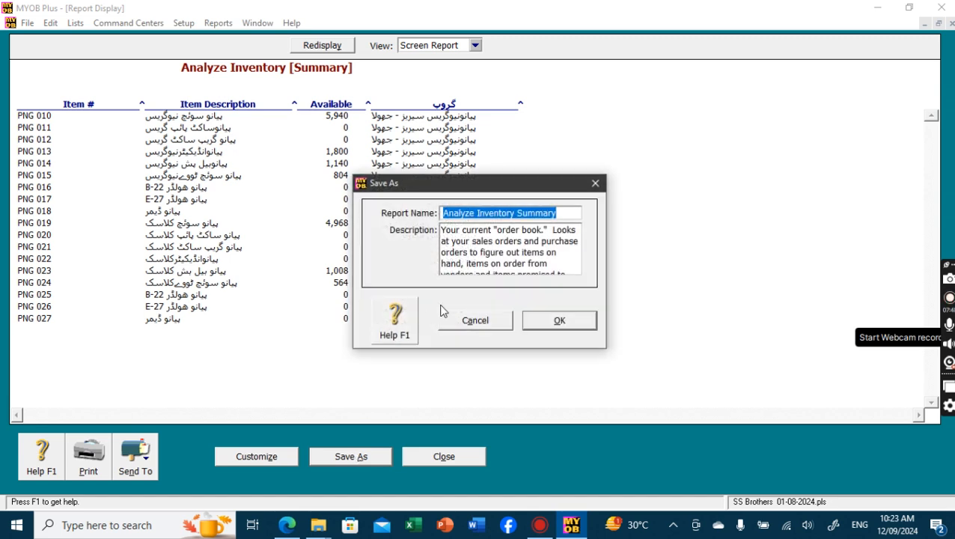
type("ssss")
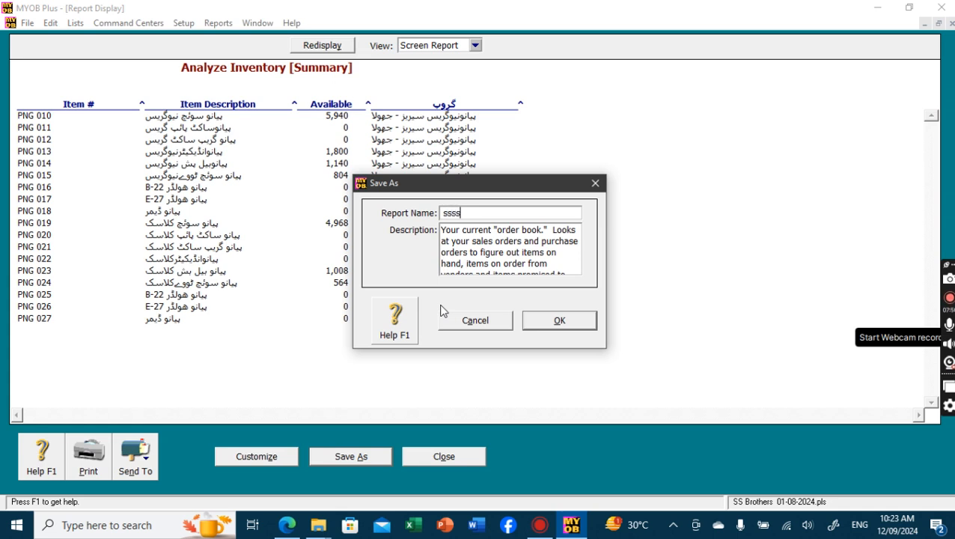
left_click(442, 313)
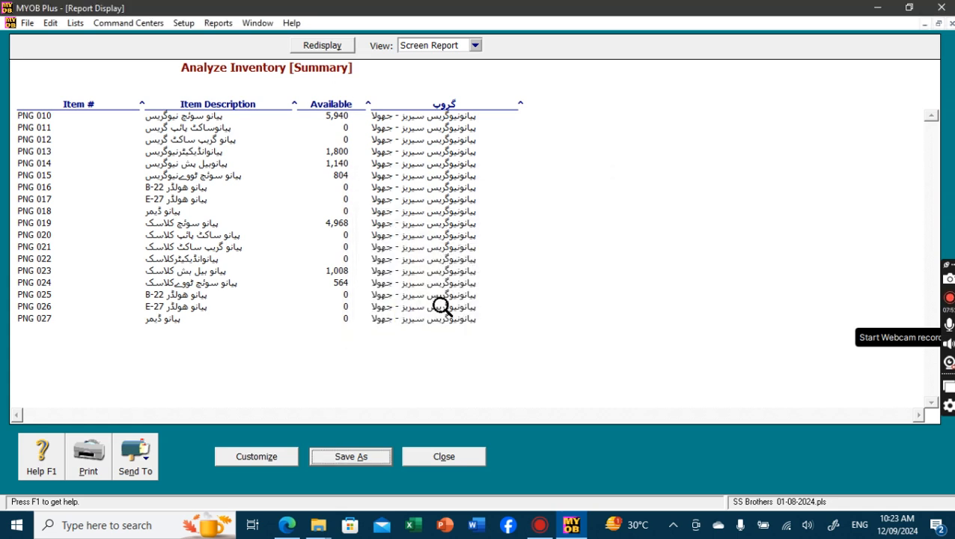
left_click(453, 458)
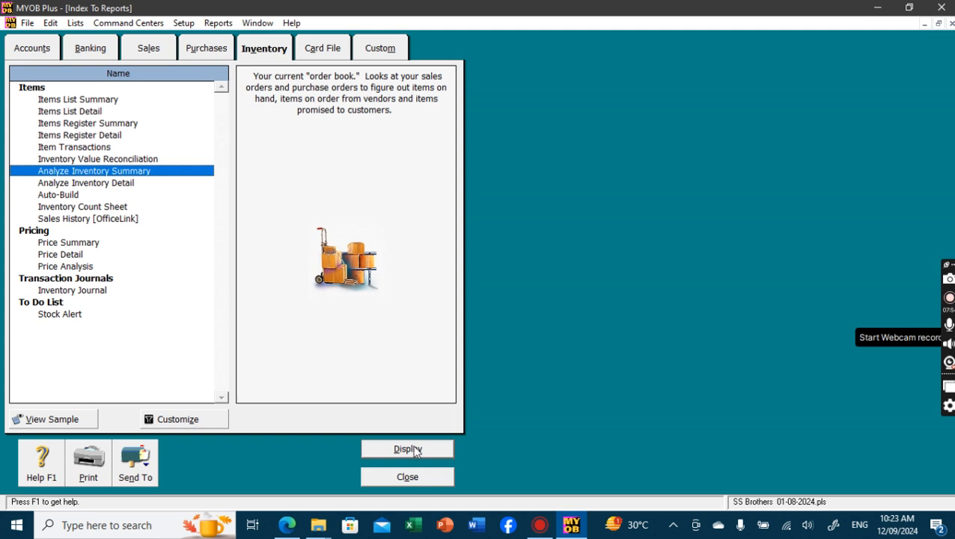
left_click(408, 477)
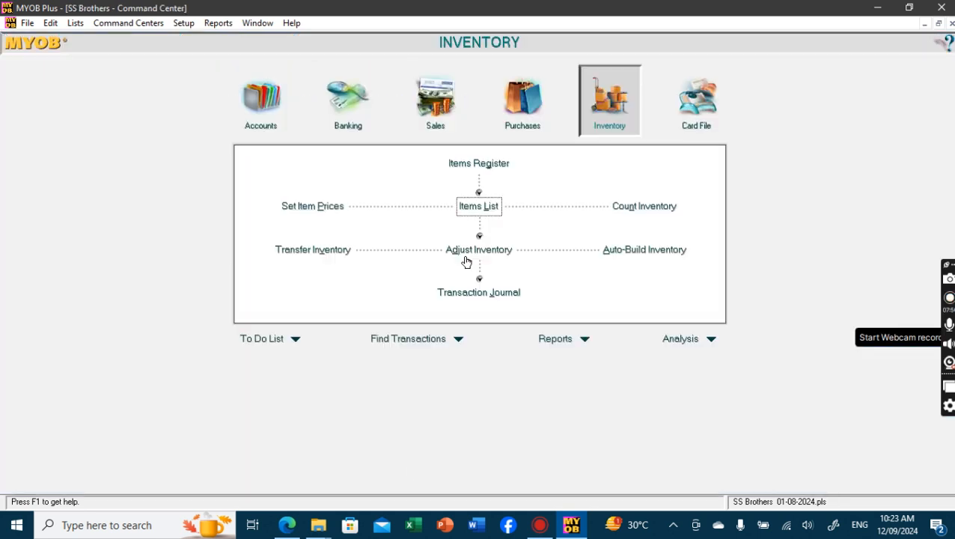
Step: Display the saved custom report ssss from the reports index
left_click(446, 116)
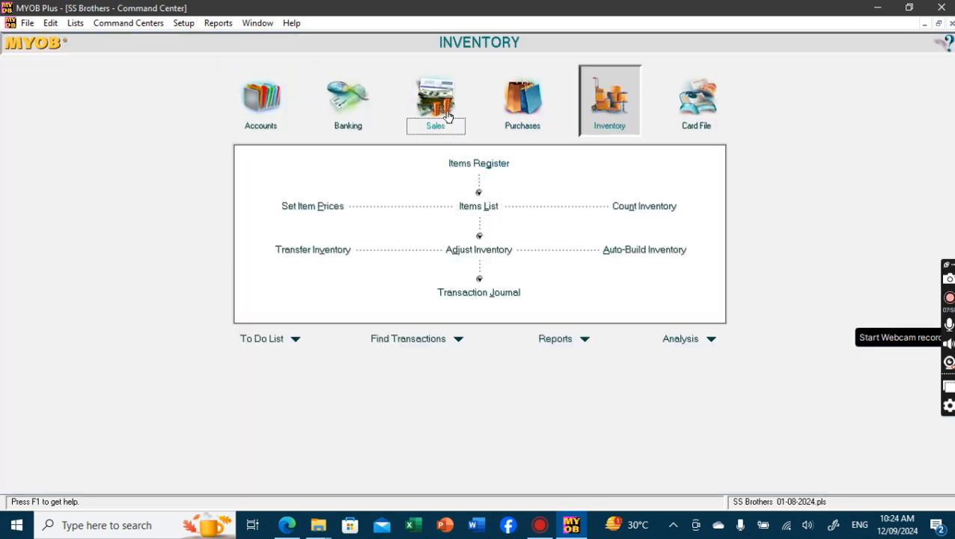
left_click(554, 341)
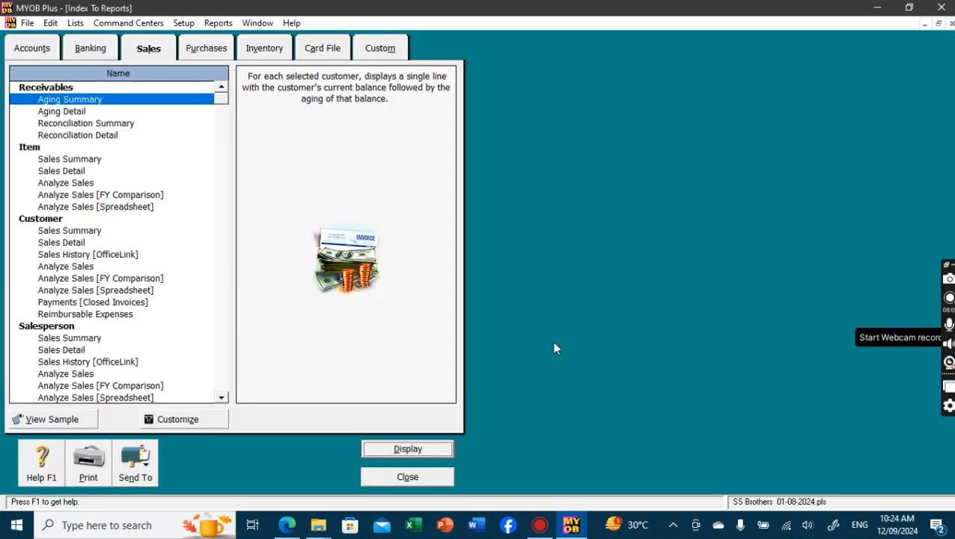
left_click(380, 49)
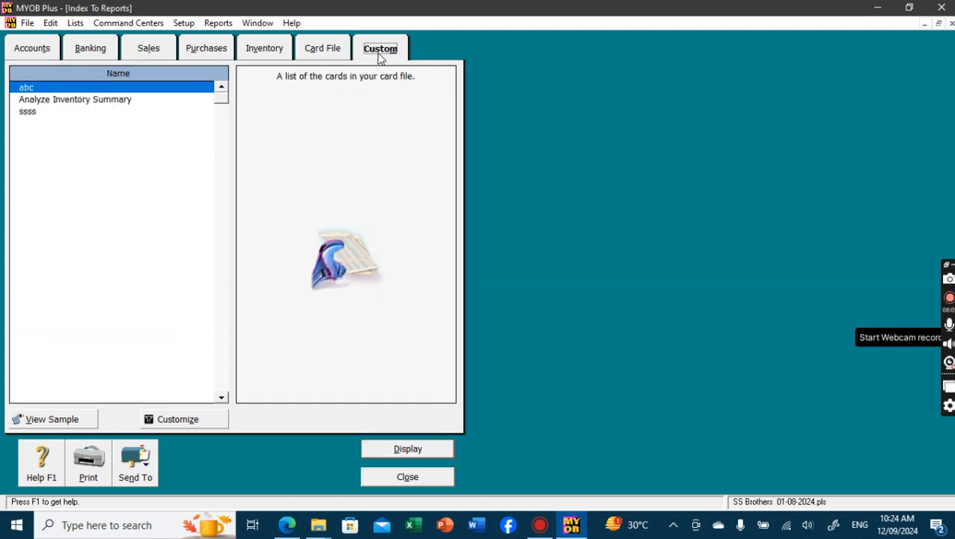
double_click(58, 113)
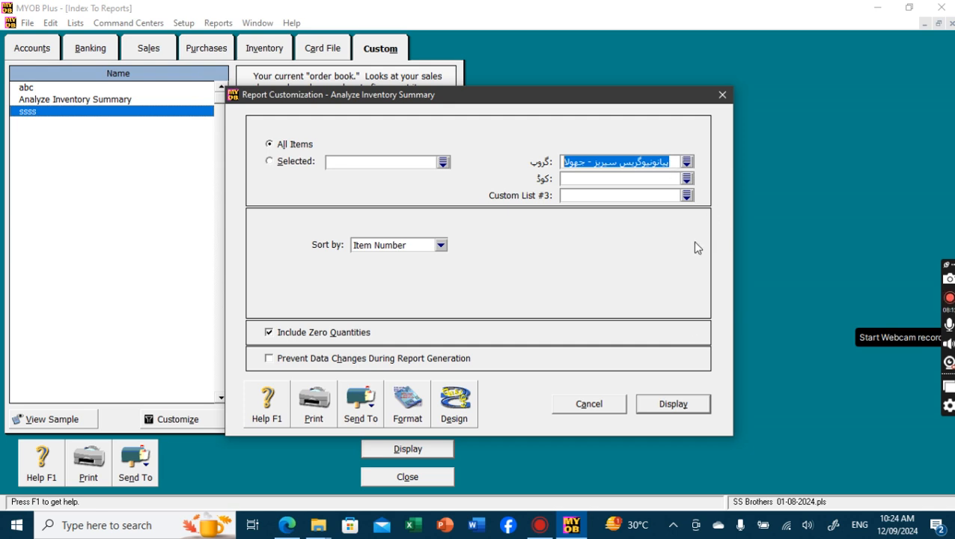
left_click(682, 414)
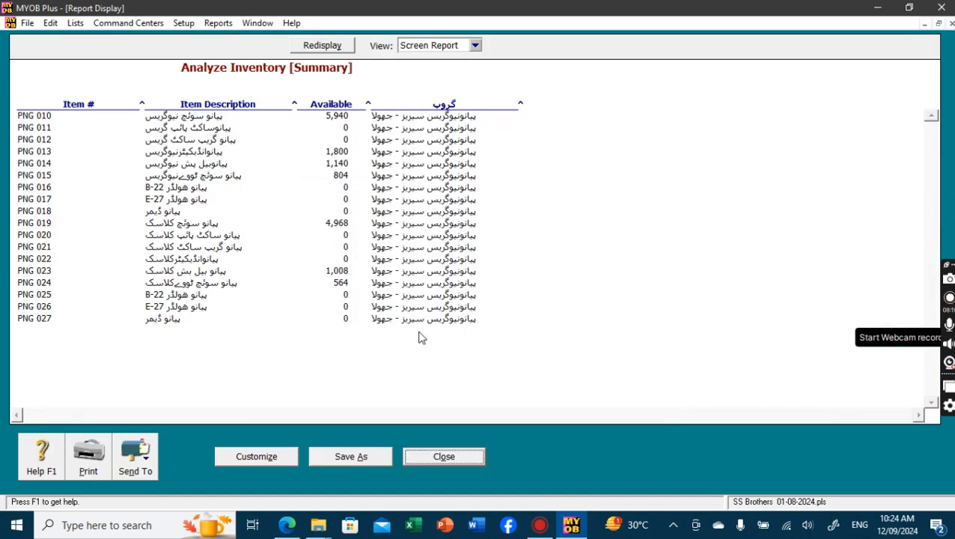
Step: Change the report's گروپ filter to خالي بكس, display it, look through the listed items and close the report
left_click(256, 456)
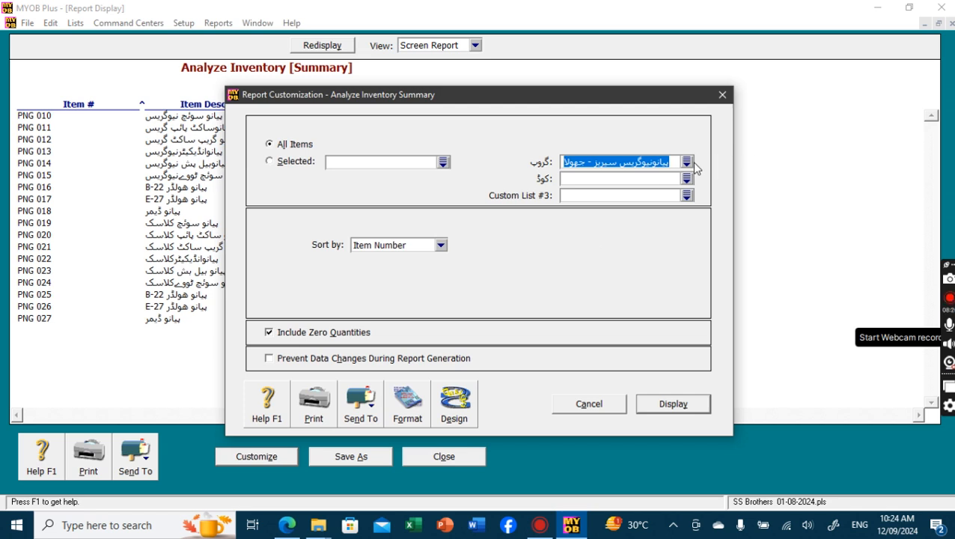
left_click(686, 163)
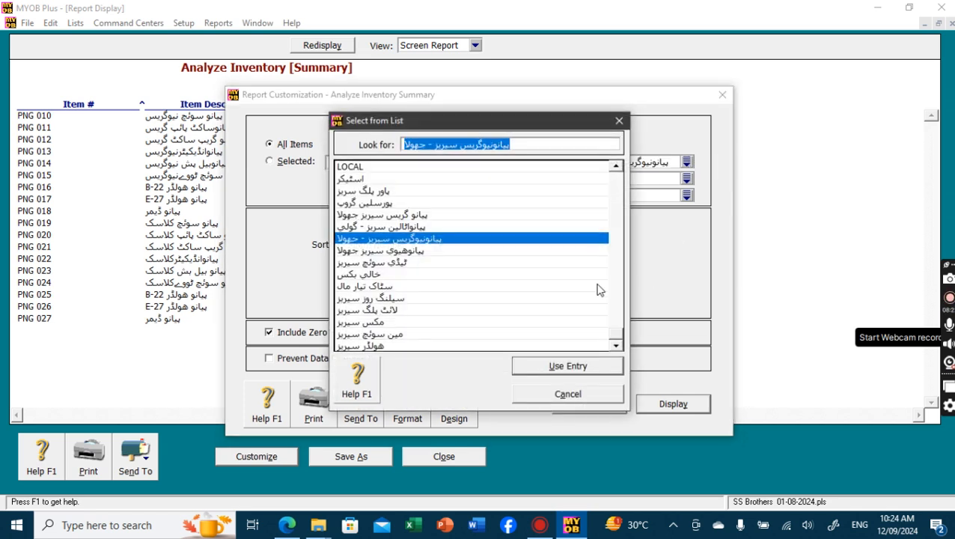
double_click(410, 277)
left_click(673, 404)
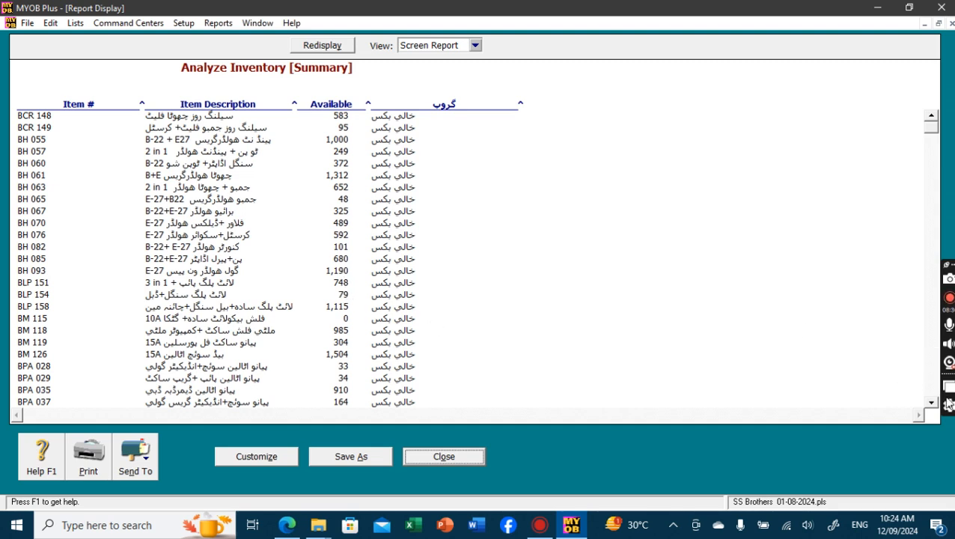
left_click(931, 403)
left_click(931, 403)
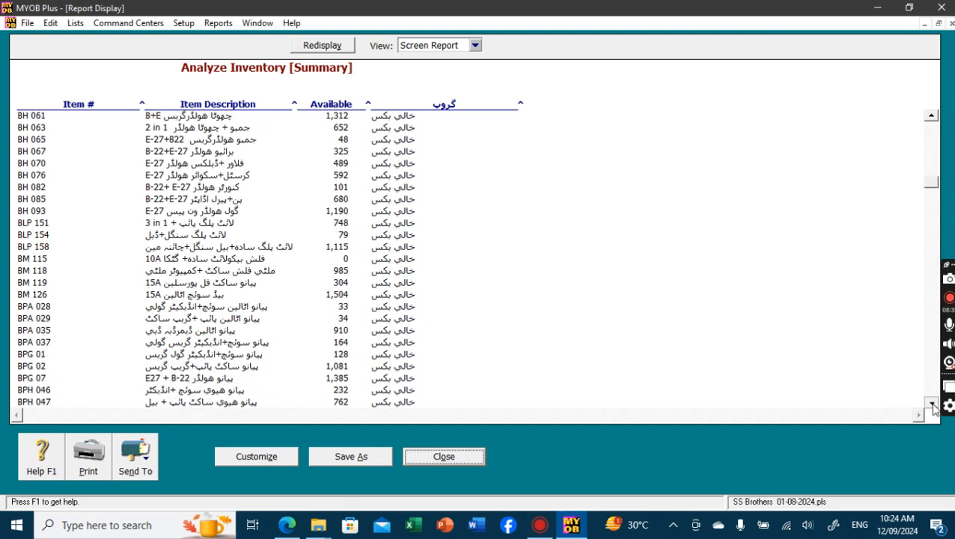
left_click(931, 403)
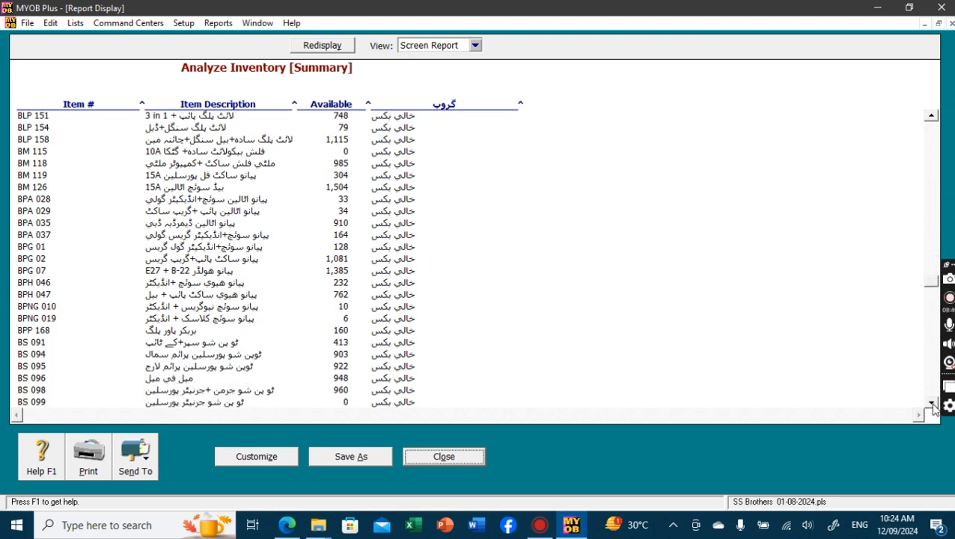
left_click(931, 402)
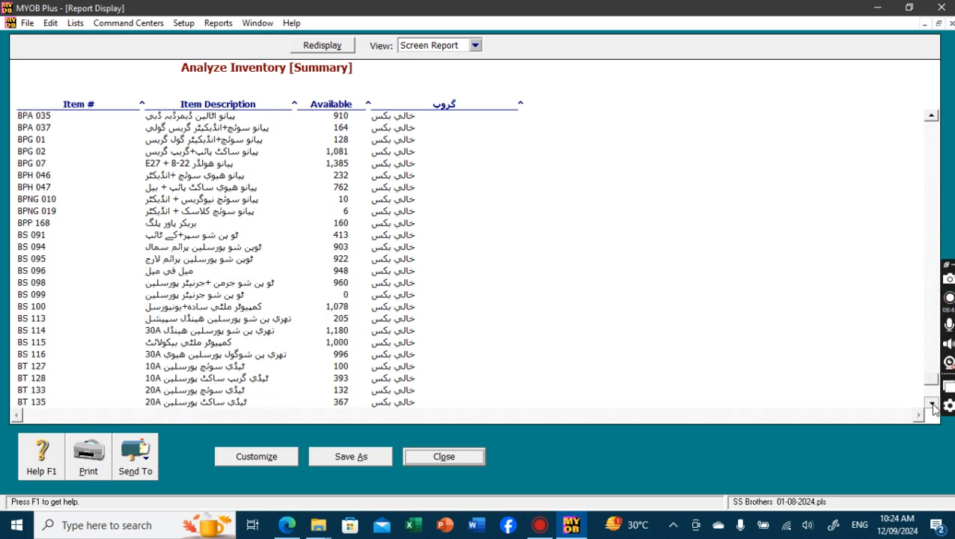
left_click(455, 458)
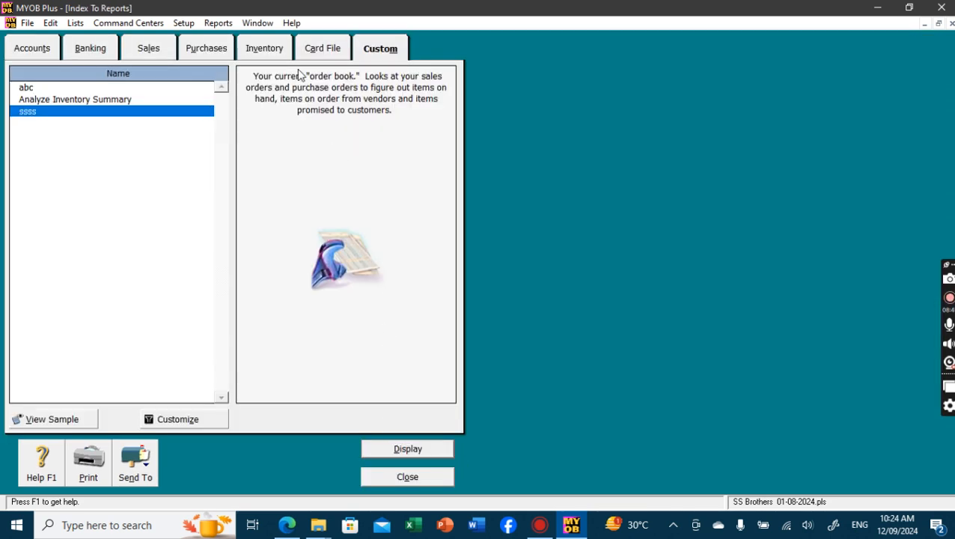
Step: Display the inventory Items Register Detail report for all items, dated from 01/02/2024 to 12/09/2024
left_click(257, 51)
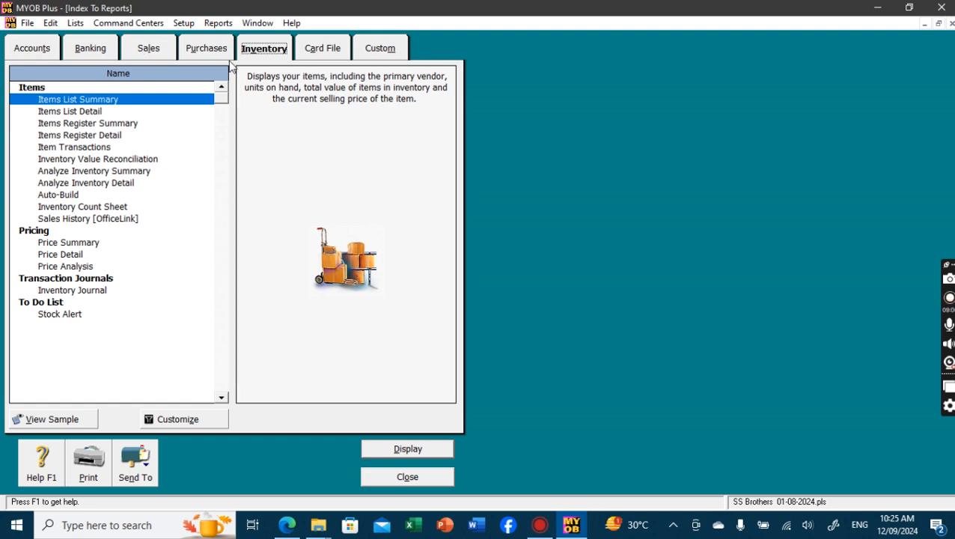
double_click(116, 137)
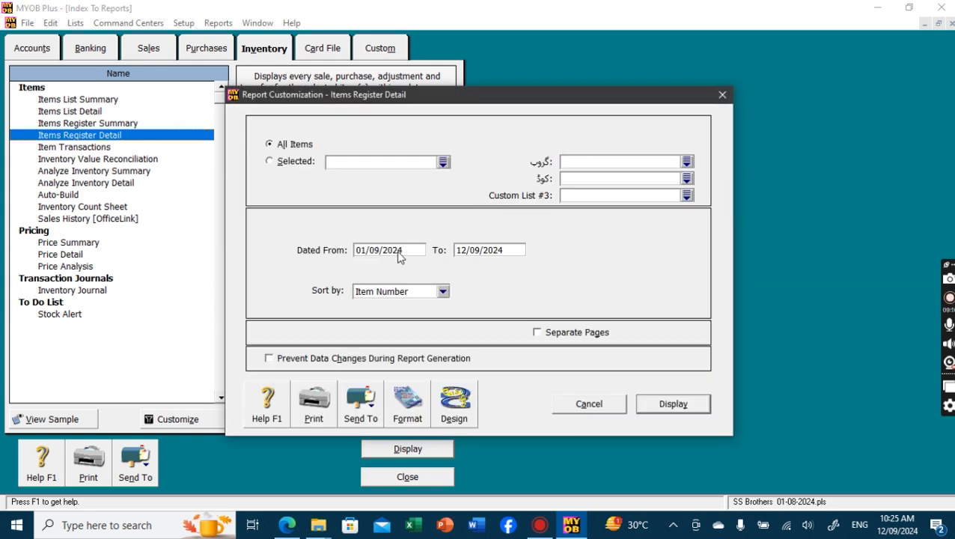
left_click(381, 253)
left_click(381, 251)
key("BackSpace")
type("2")
key("Return")
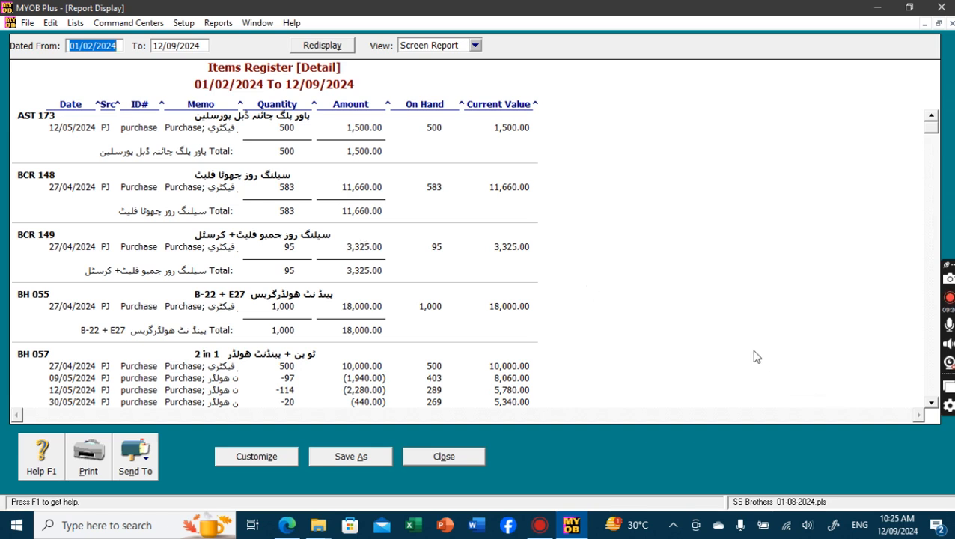
Step: Examine the transaction dates, quantities, amounts and on-hand values per item in the Items Register Detail report, and close it
left_click(931, 403)
left_click(932, 404)
left_click(932, 404)
left_click(931, 403)
left_click(932, 403)
left_click(931, 403)
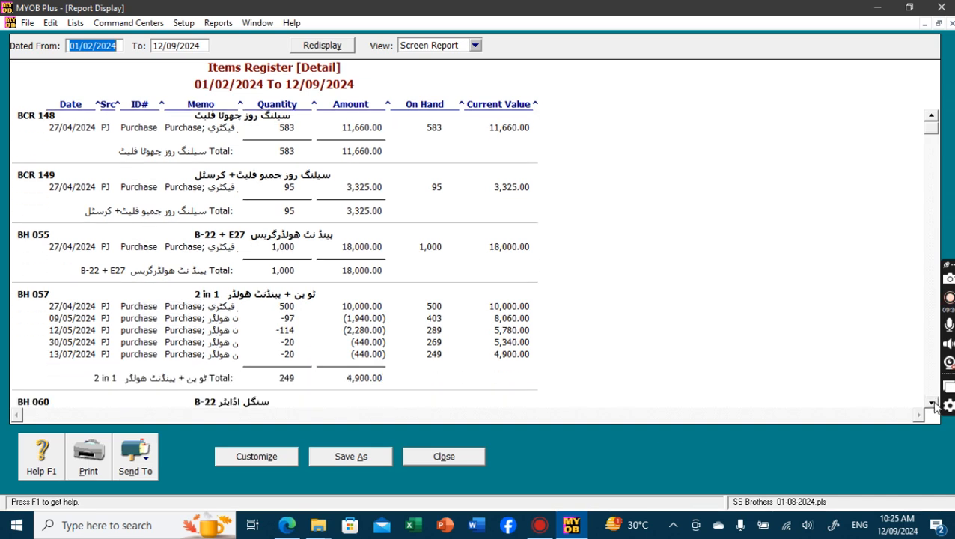
left_click(931, 403)
left_click(932, 403)
left_click(932, 403)
left_click(931, 403)
left_click(931, 403)
left_click(931, 403)
left_click(932, 404)
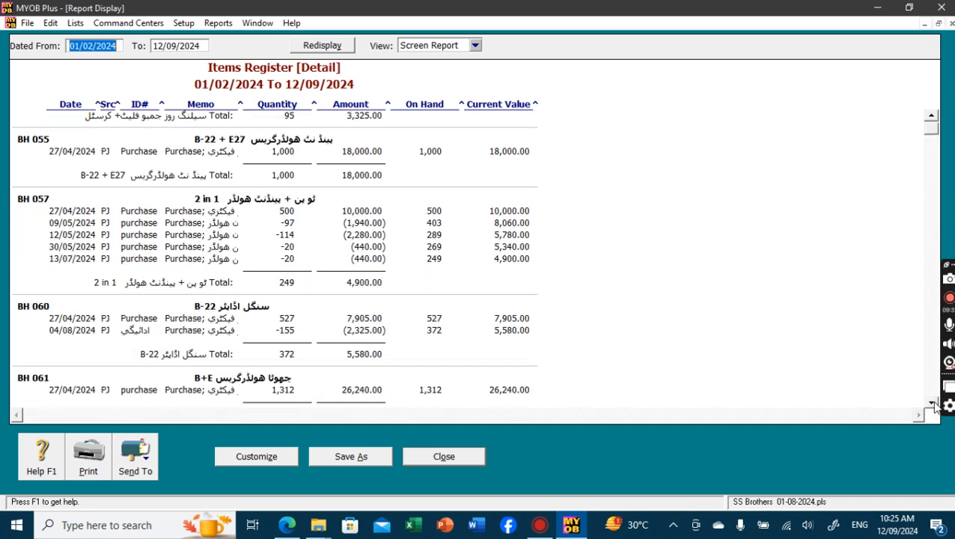
left_click(932, 403)
left_click(931, 404)
left_click(932, 403)
left_click(931, 403)
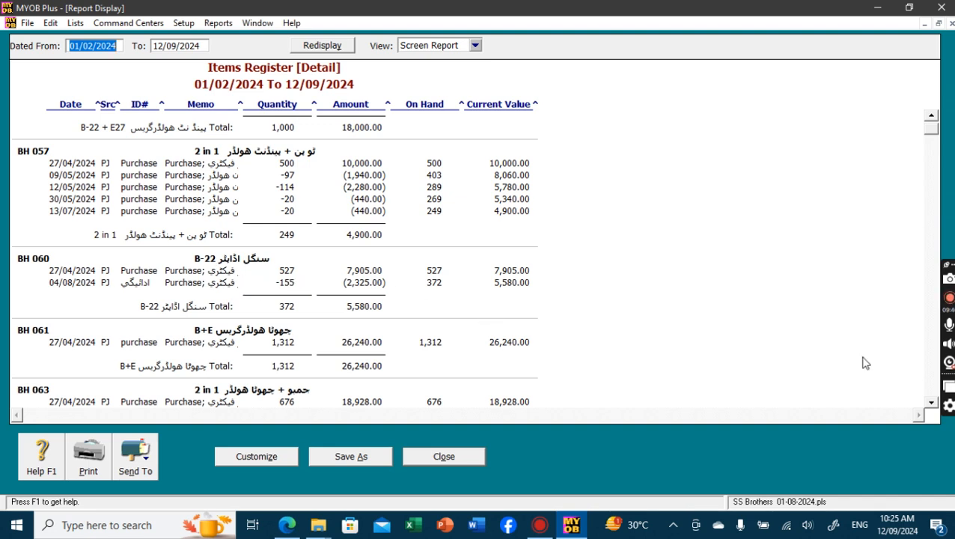
left_click(931, 403)
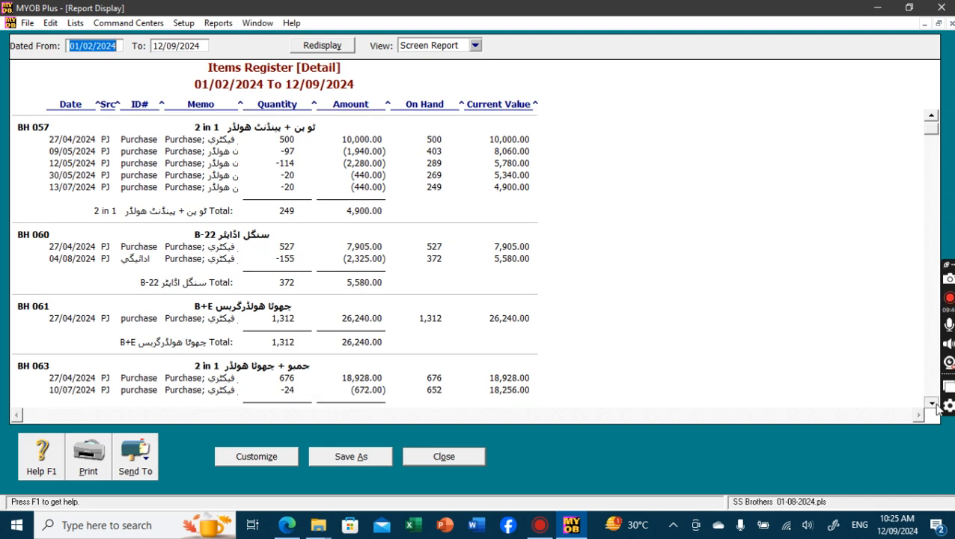
left_click(936, 404)
left_click(936, 404)
left_click(936, 404)
left_click(936, 404)
left_click(936, 404)
left_click(936, 404)
left_click(936, 404)
left_click(936, 404)
left_click(936, 404)
left_click(936, 404)
left_click(936, 405)
left_click(936, 404)
left_click(936, 404)
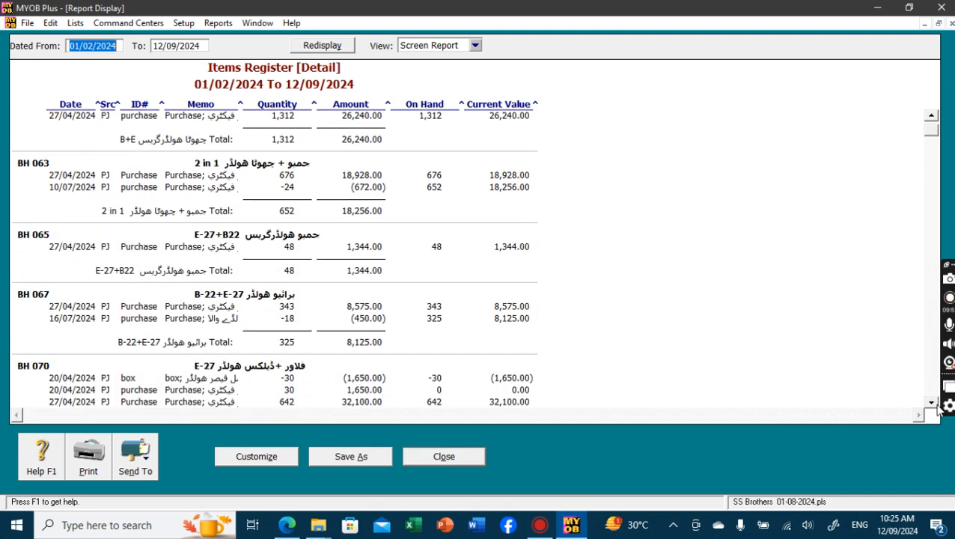
left_click(936, 404)
left_click(936, 404)
left_click(931, 402)
left_click(931, 402)
left_click(931, 403)
left_click(931, 402)
left_click(930, 402)
left_click(931, 403)
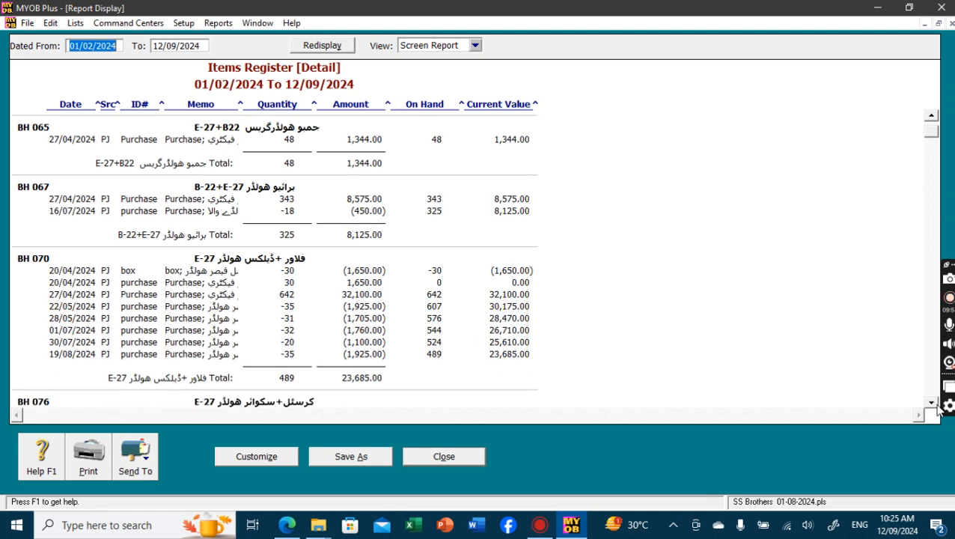
left_click(931, 403)
left_click(931, 402)
left_click(935, 403)
left_click(935, 403)
left_click(934, 404)
left_click(935, 403)
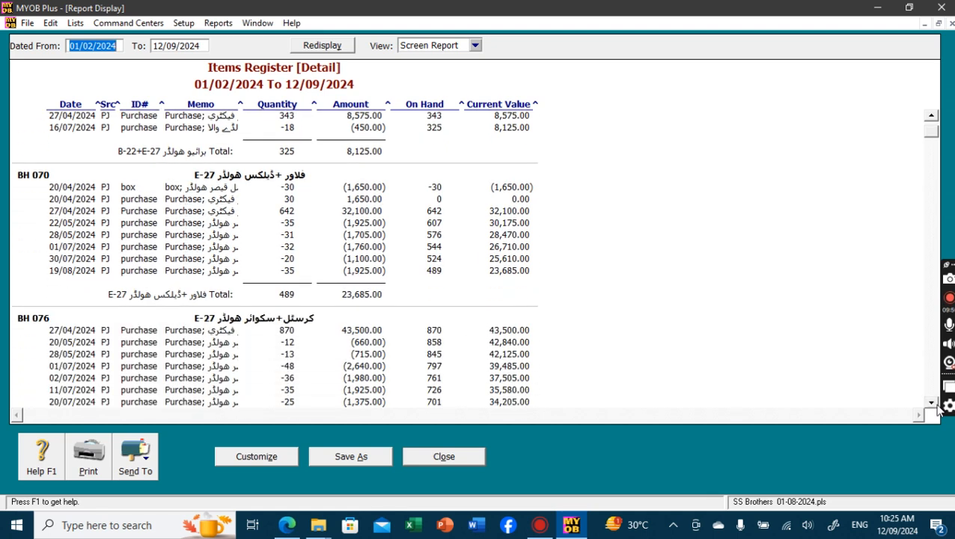
left_click(935, 403)
left_click(935, 403)
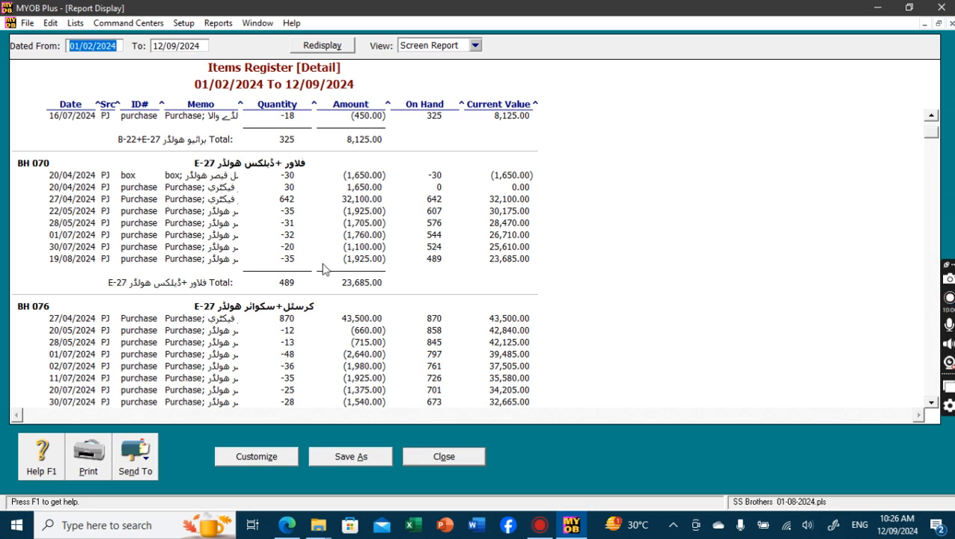
left_click(933, 406)
left_click(933, 406)
left_click(933, 407)
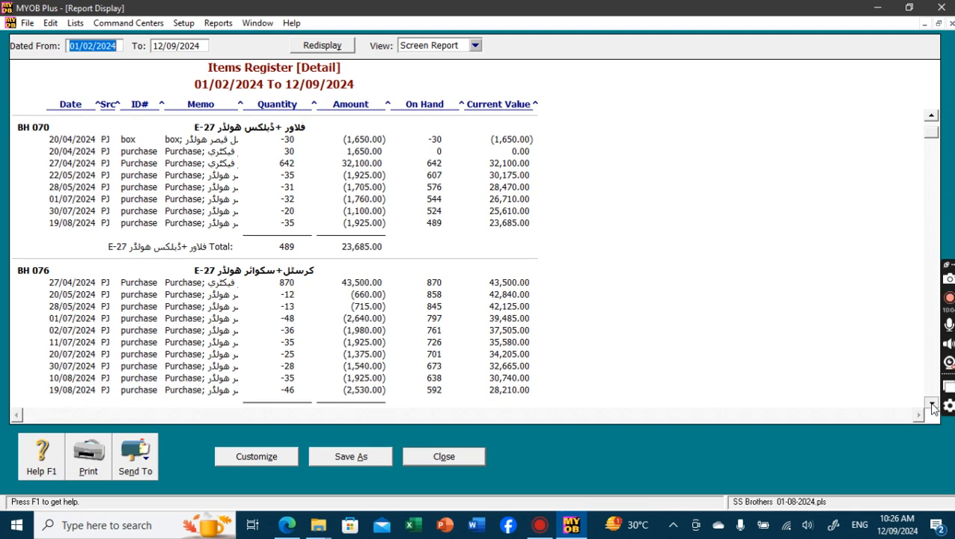
left_click(933, 406)
left_click(933, 407)
left_click(933, 407)
left_click(933, 406)
left_click(933, 406)
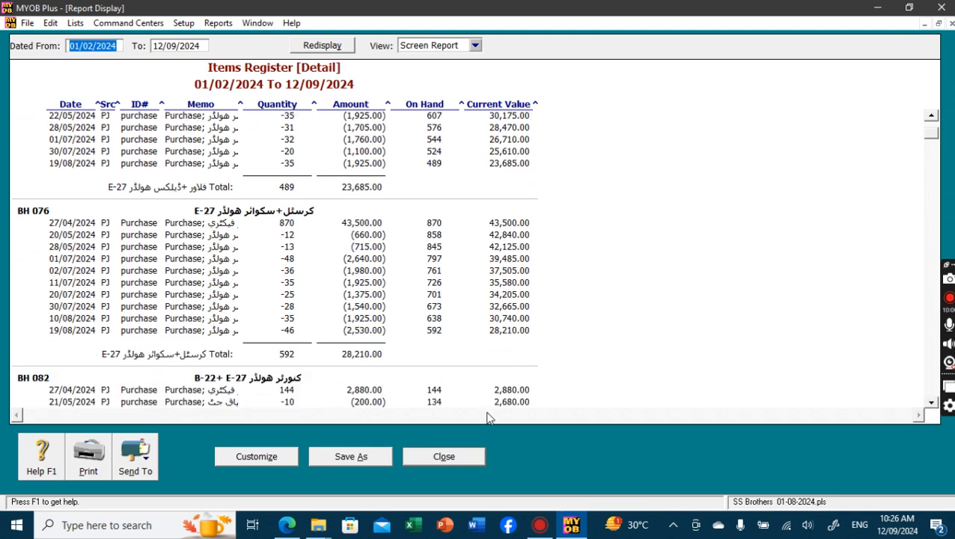
left_click(451, 462)
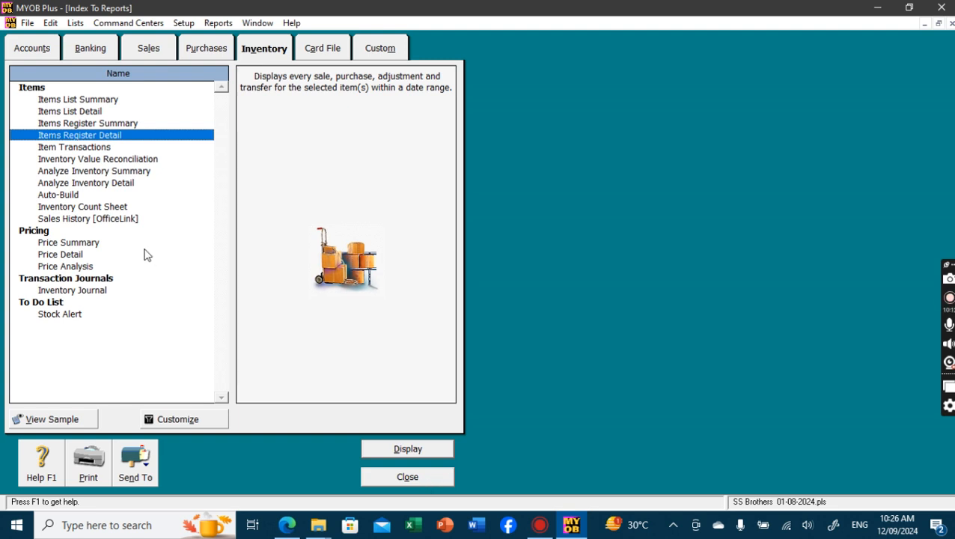
Step: Leave the reports index and open the Set Item Prices list from the Inventory command center
left_click(407, 479)
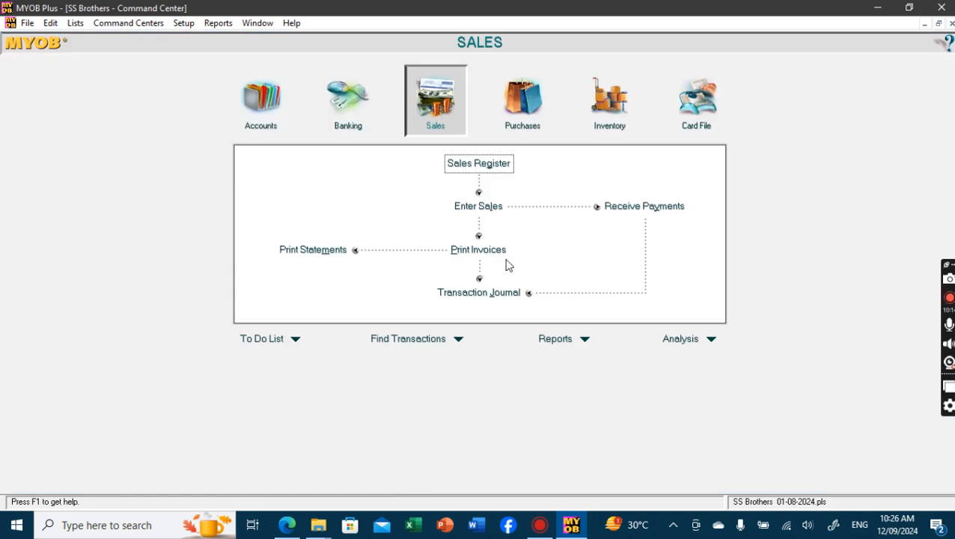
left_click(600, 115)
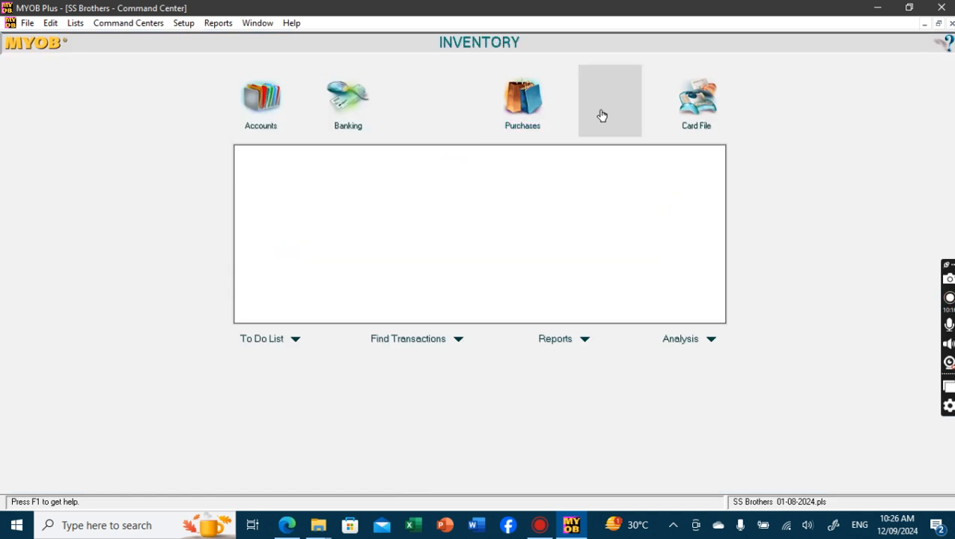
left_click(315, 207)
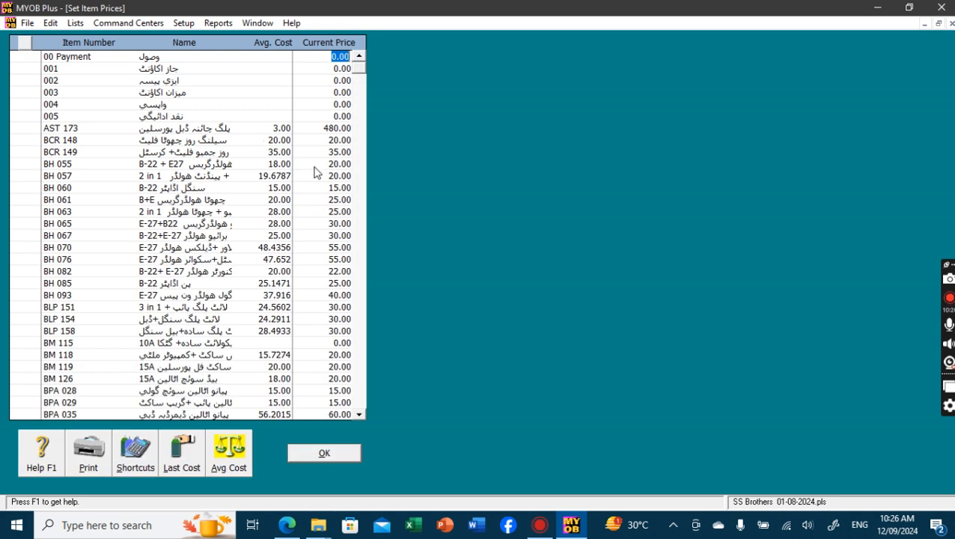
Step: Set the current price of item BT 128 to 26.00 in the Set Item Prices list and accept the list
left_click(327, 166)
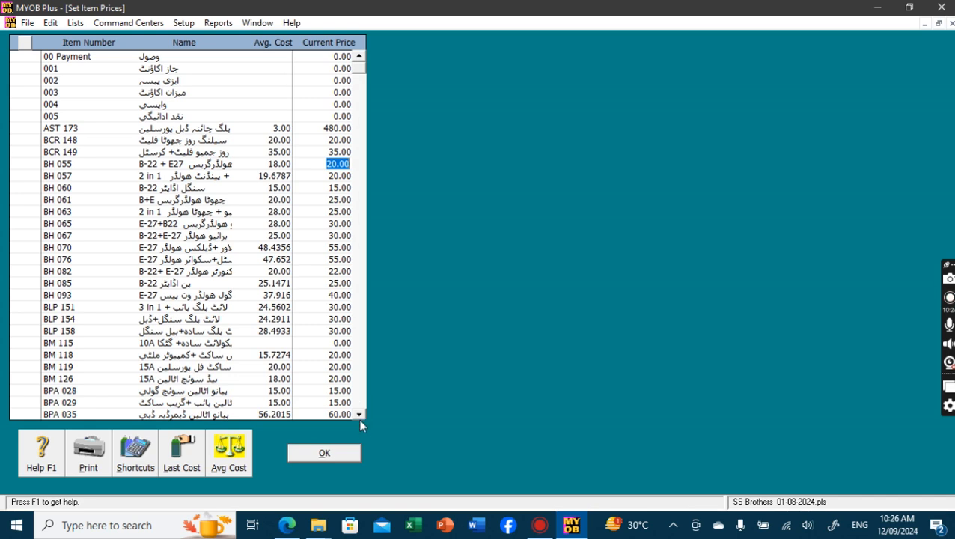
left_click(360, 417)
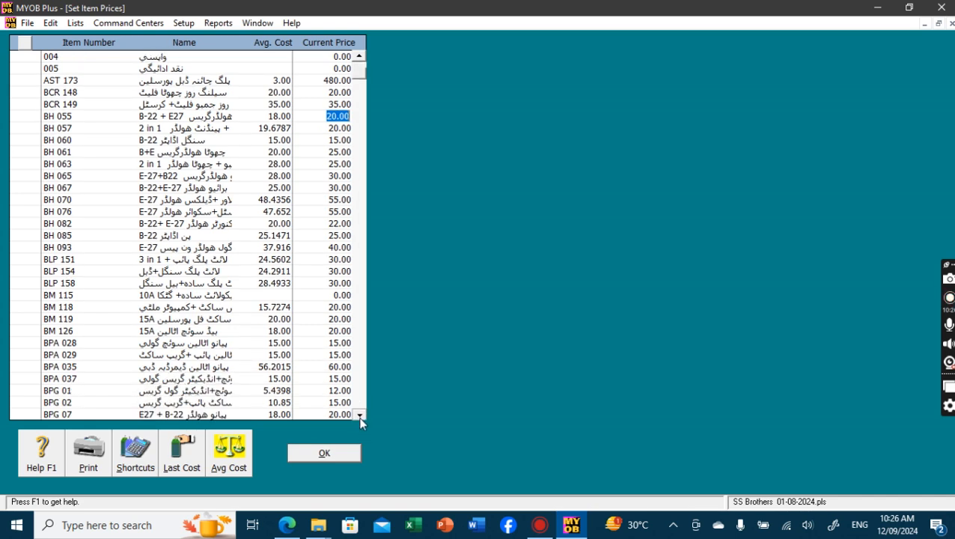
left_click_drag(360, 417, 360, 417)
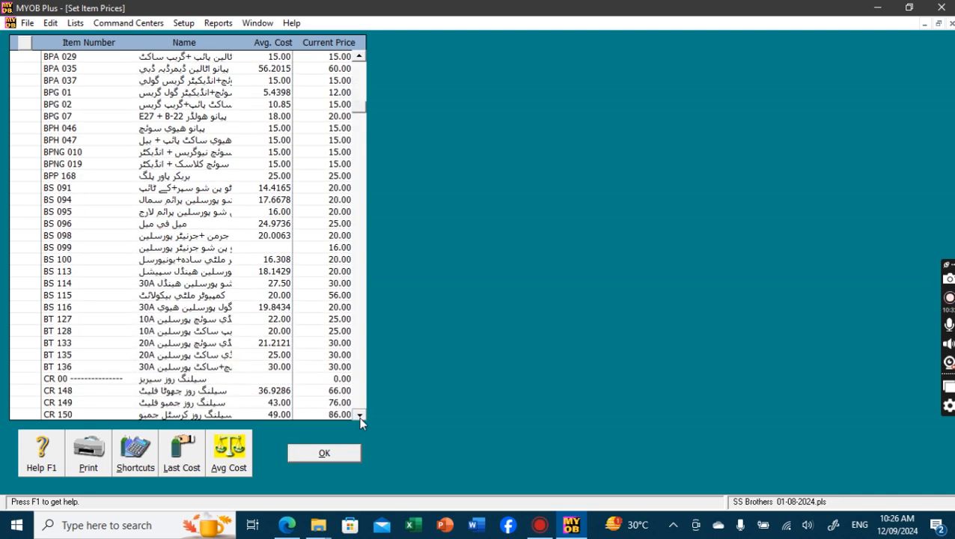
left_click(346, 331)
type("36")
key("Tab")
left_click(329, 449)
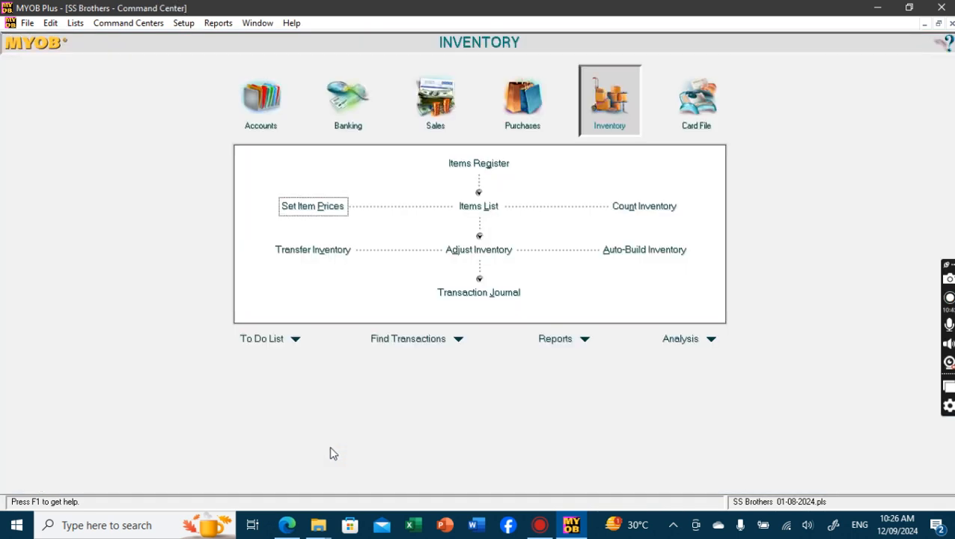
Step: Reopen the Set Item Prices list, check the current price of BT 128, look through the following items' prices and close it
left_click(328, 210)
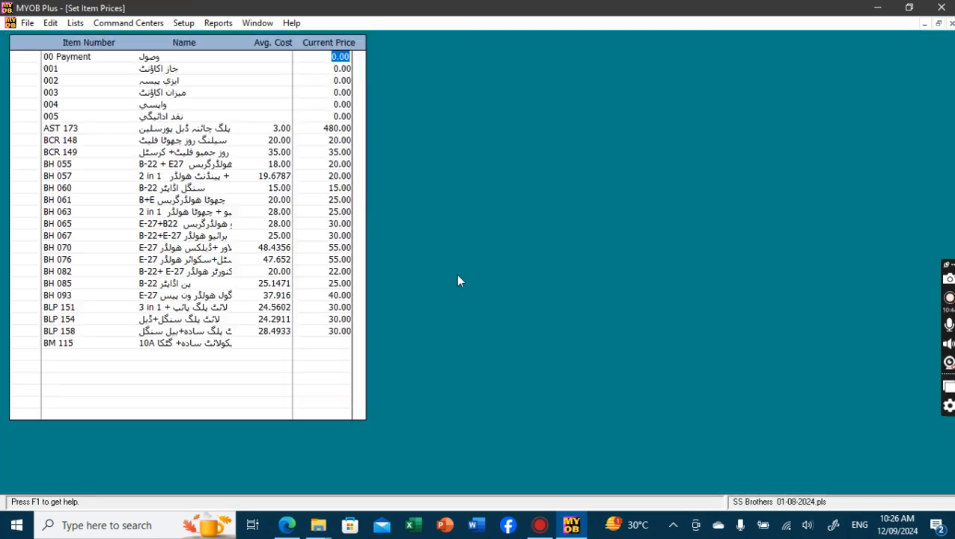
left_click(358, 415)
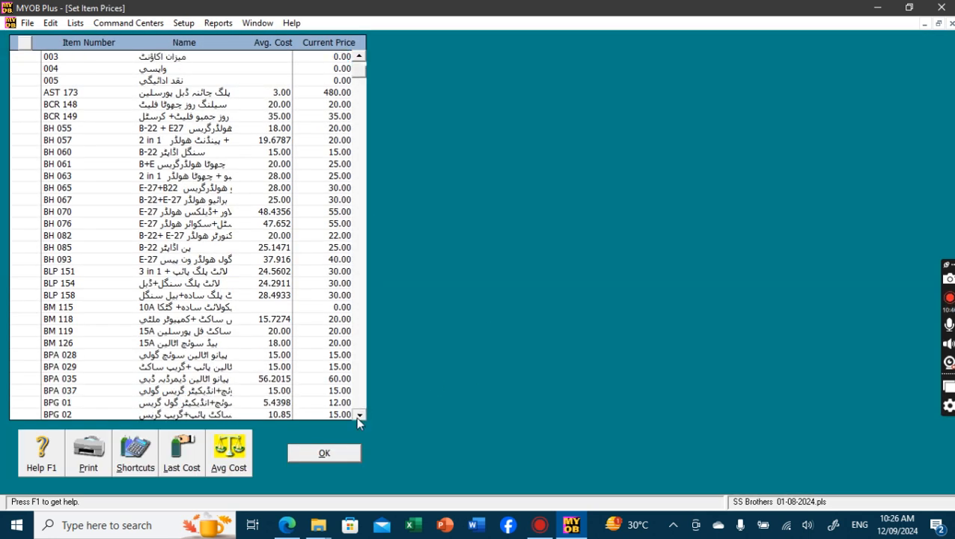
left_click(357, 415)
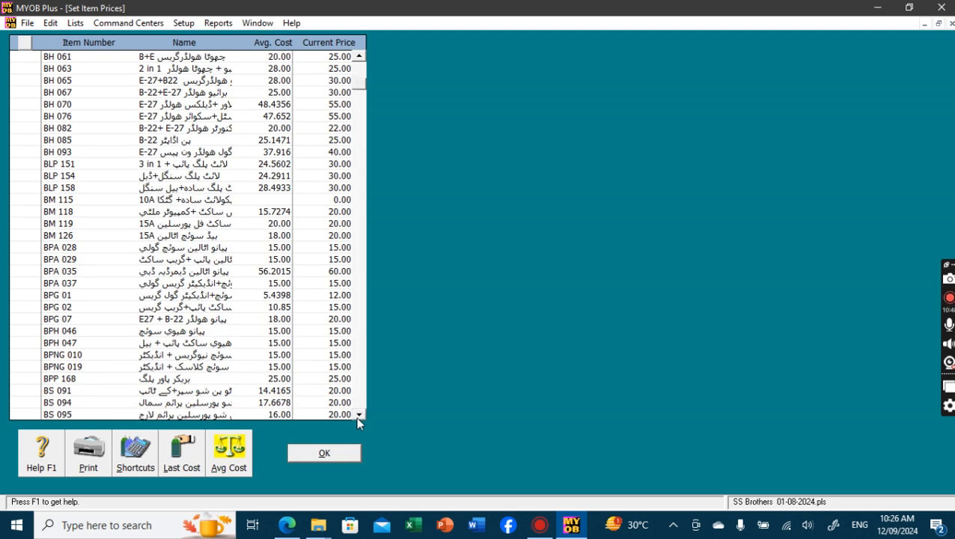
left_click(359, 415)
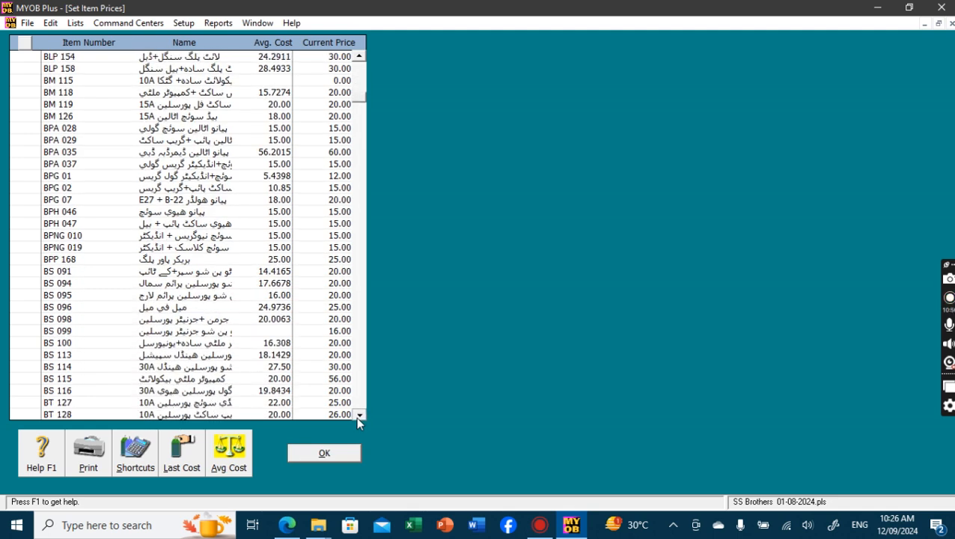
left_click(357, 415)
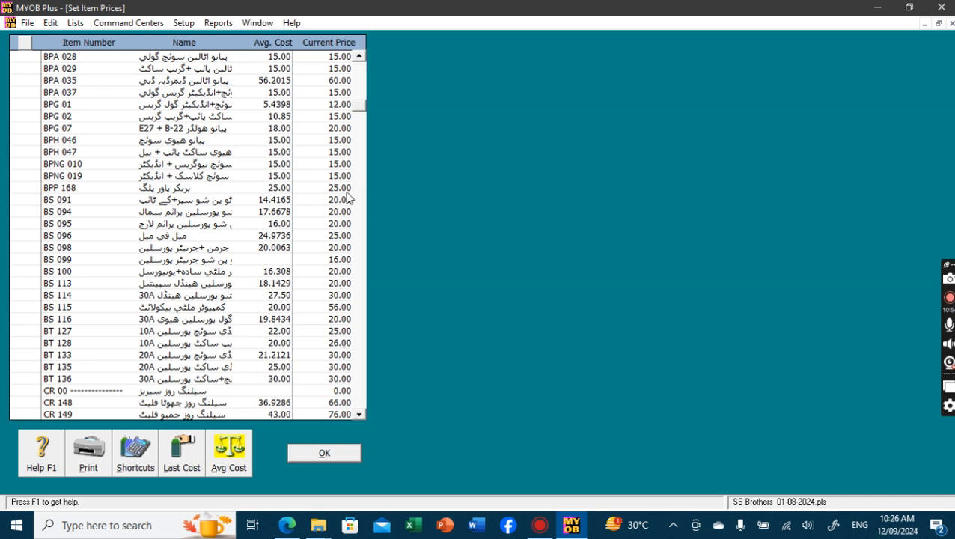
left_click(362, 359)
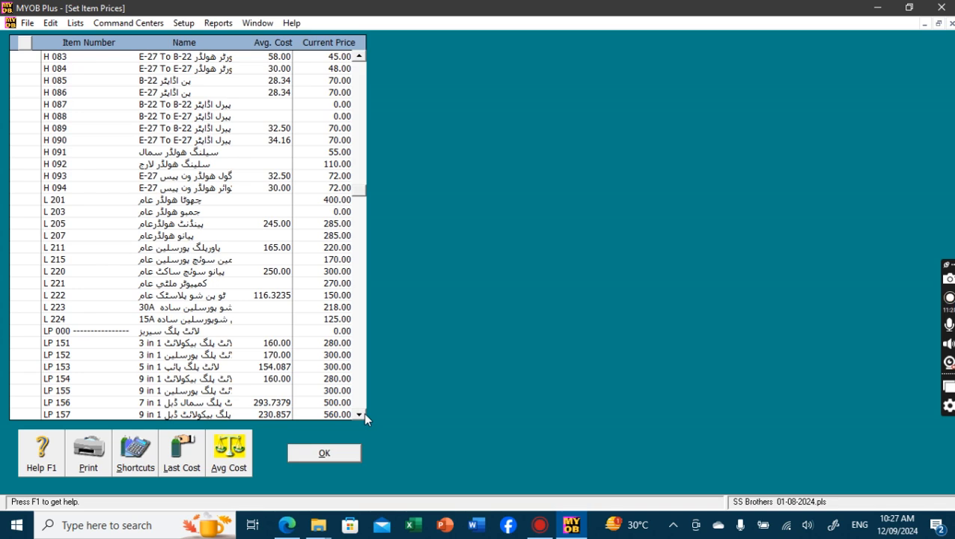
left_click_drag(358, 419, 358, 419)
left_click(328, 455)
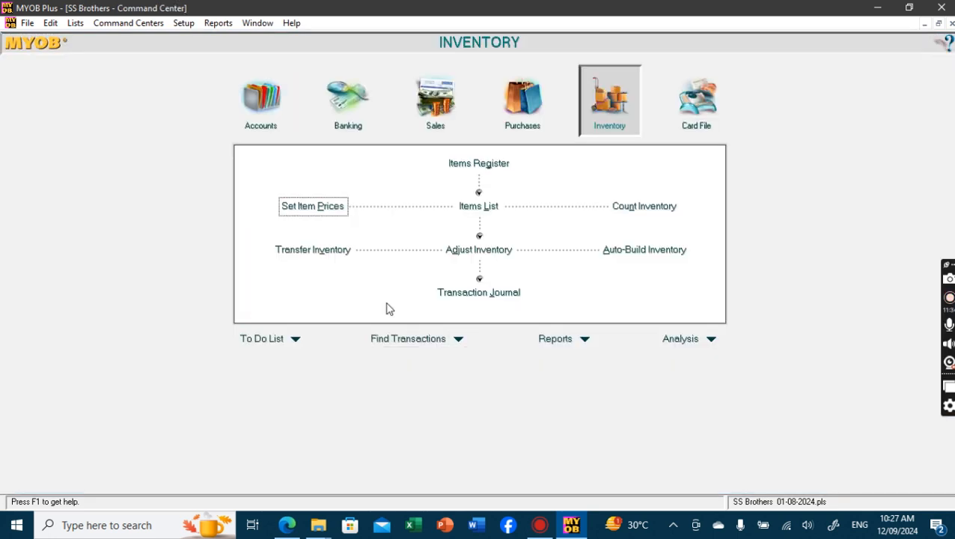
Step: Open item BH 061 from the Items List, examine its selling details and price levels, and close the item
left_click(487, 205)
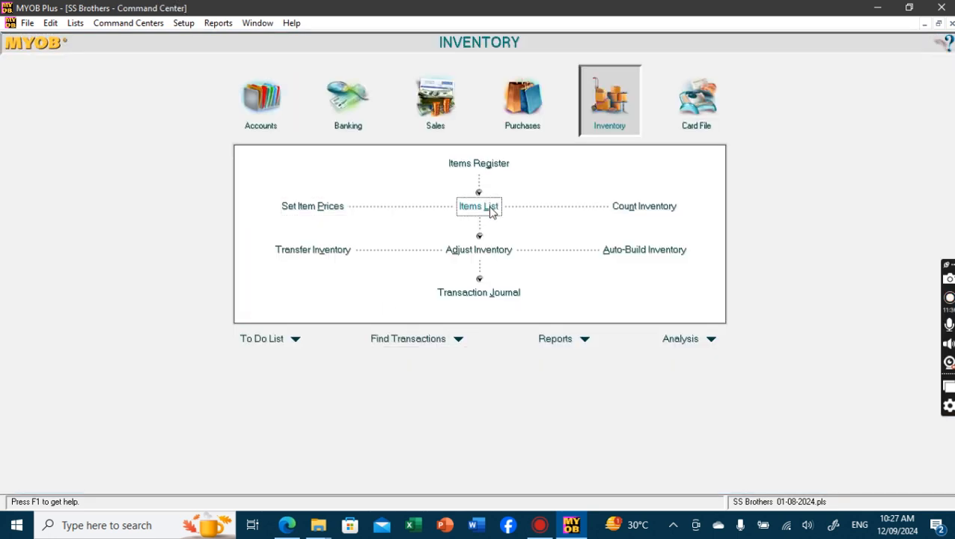
double_click(163, 267)
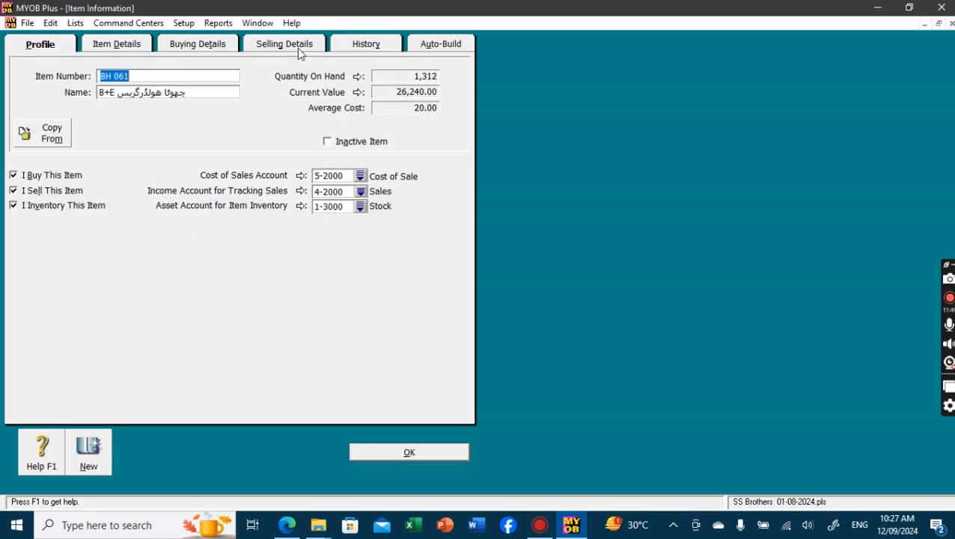
left_click(296, 45)
left_click(212, 80)
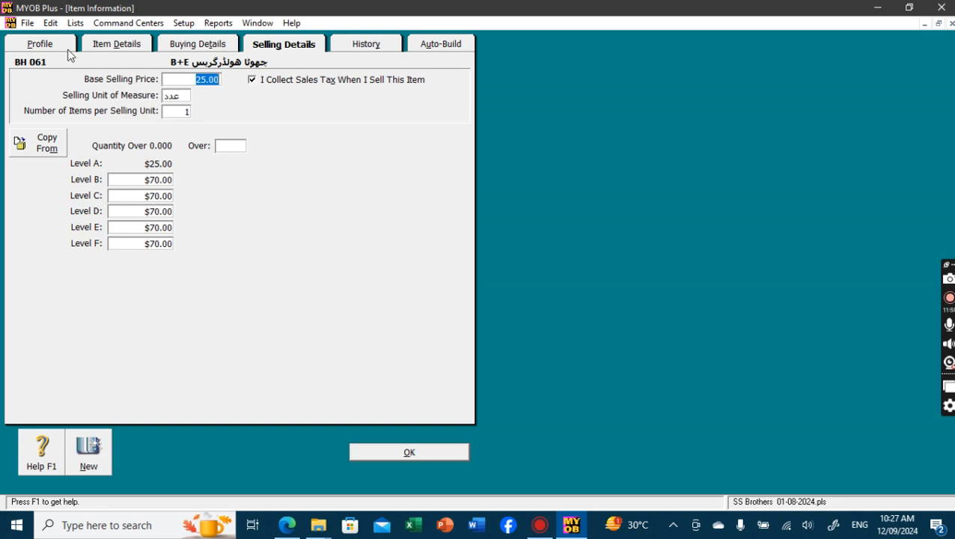
left_click(419, 454)
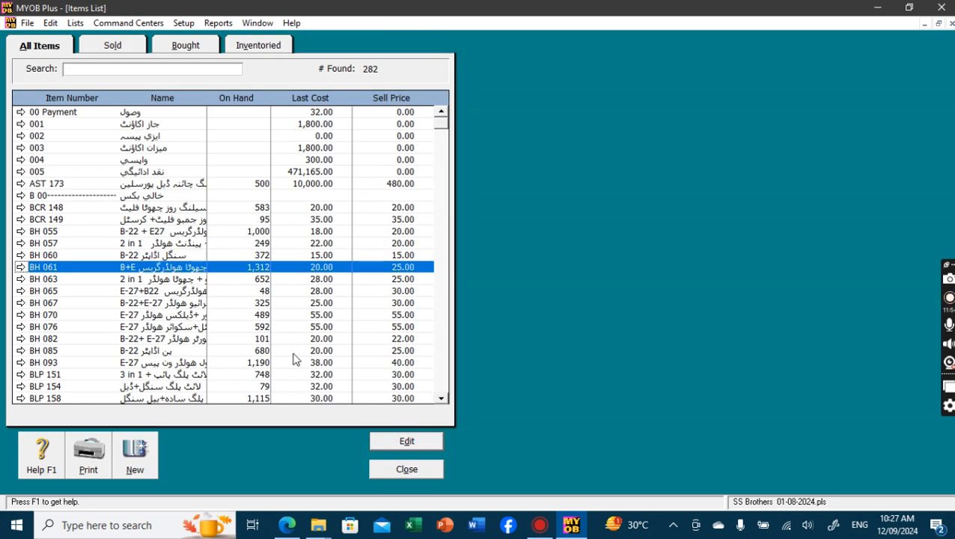
Step: Open item BH 085, review its buying details and selling details, and close the item
double_click(235, 352)
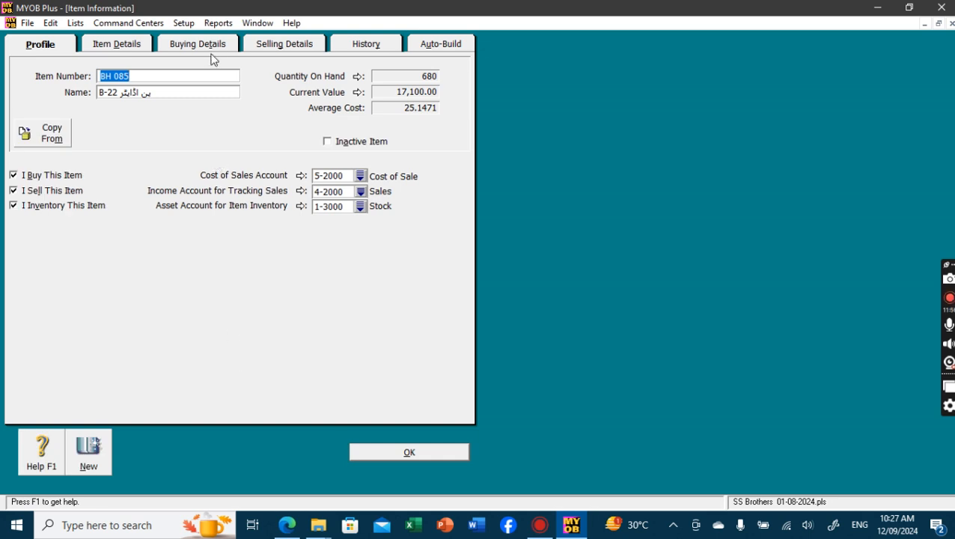
left_click(217, 47)
left_click(262, 52)
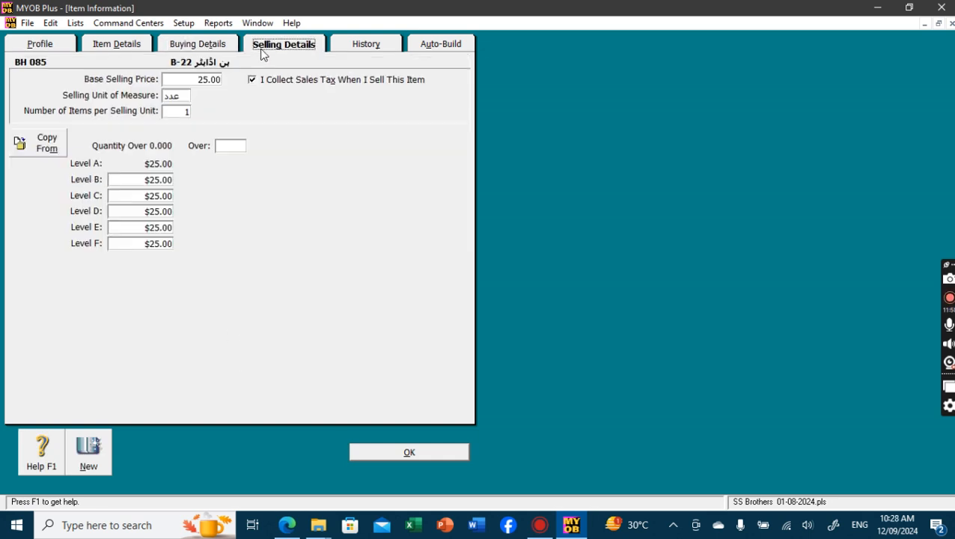
left_click(400, 449)
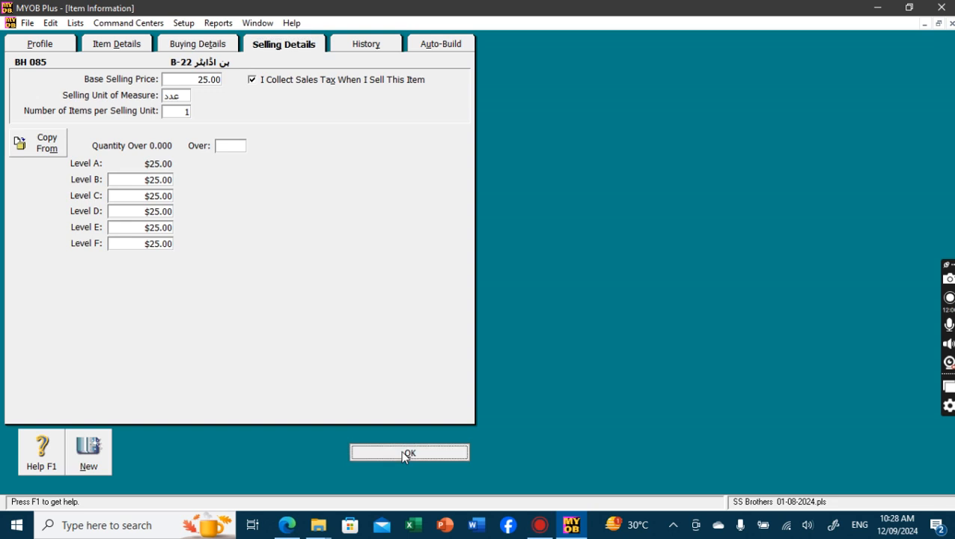
Step: Find item PNG 020 further along the Items List, view its selling details and close the item
left_click(443, 337)
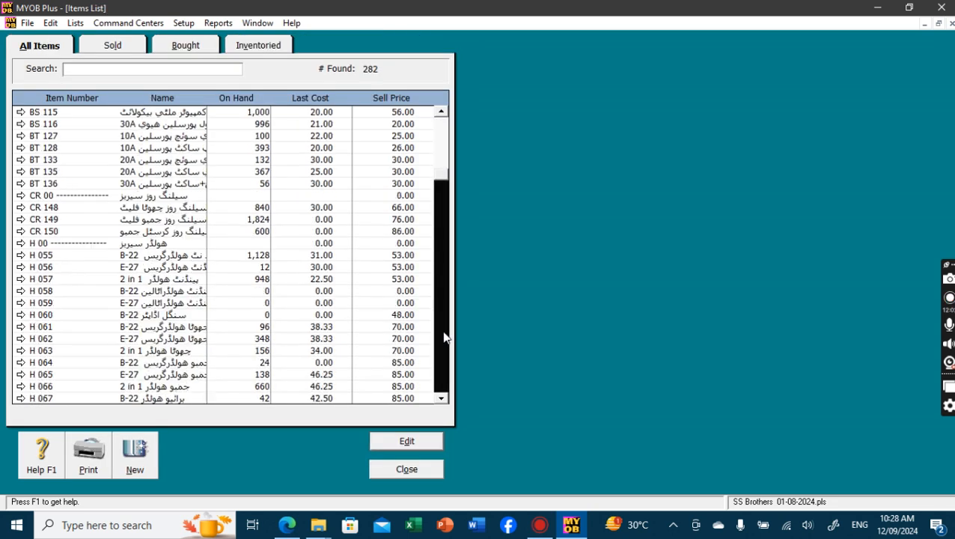
left_click(443, 337)
double_click(195, 327)
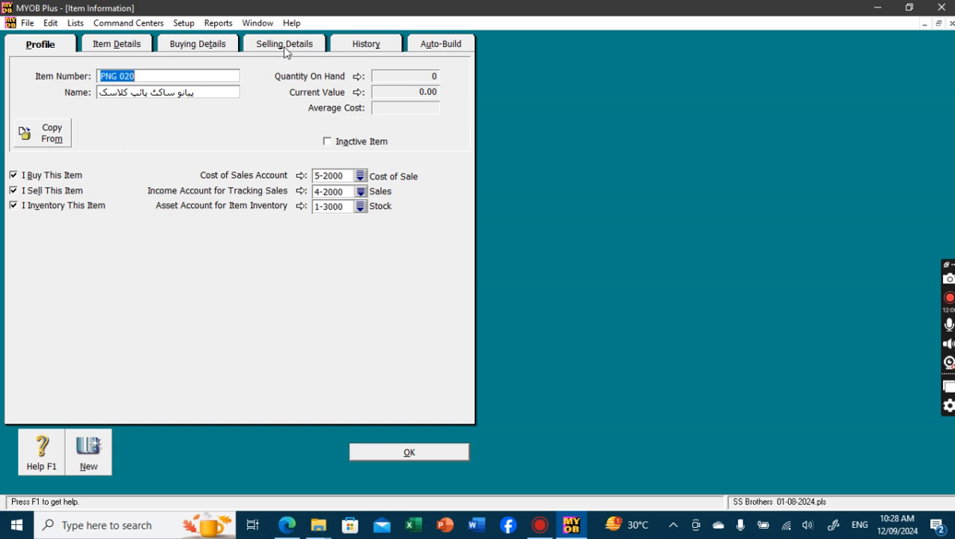
left_click(284, 45)
left_click(396, 453)
Step: Open item PLT 133, compare its base selling price with its price levels, and close the item
double_click(165, 175)
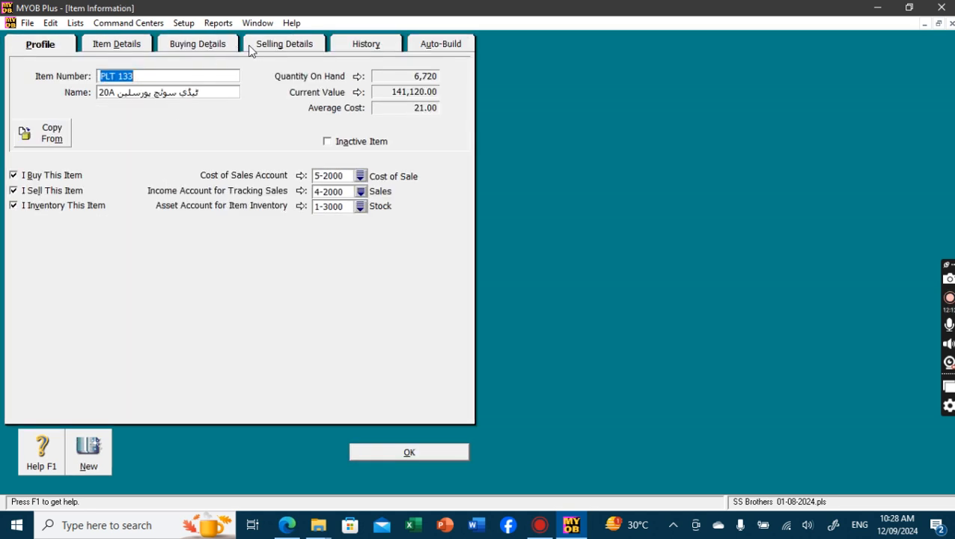
left_click(256, 45)
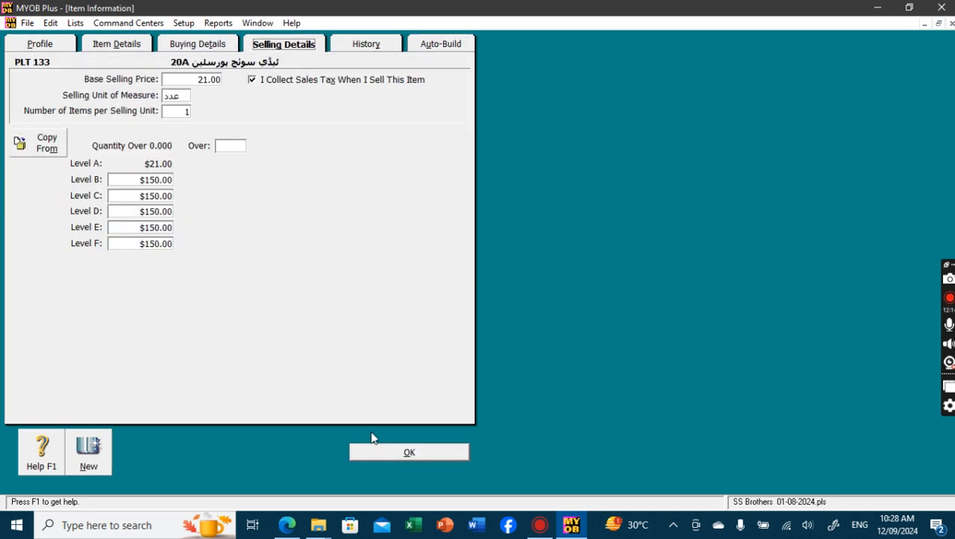
left_click(388, 455)
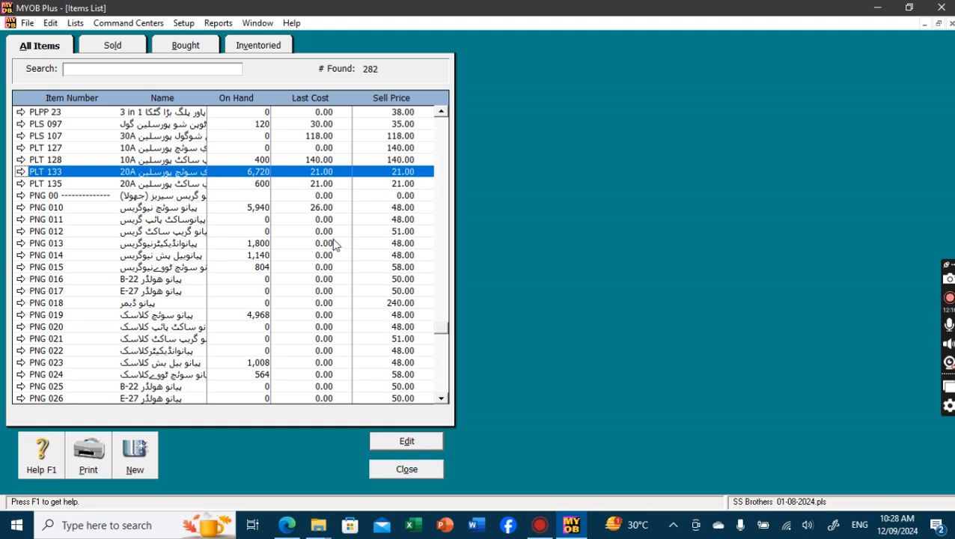
Step: Open item S 094 in the S series, check its base selling price and price levels, and close the item
scroll(445, 372, "down", 8)
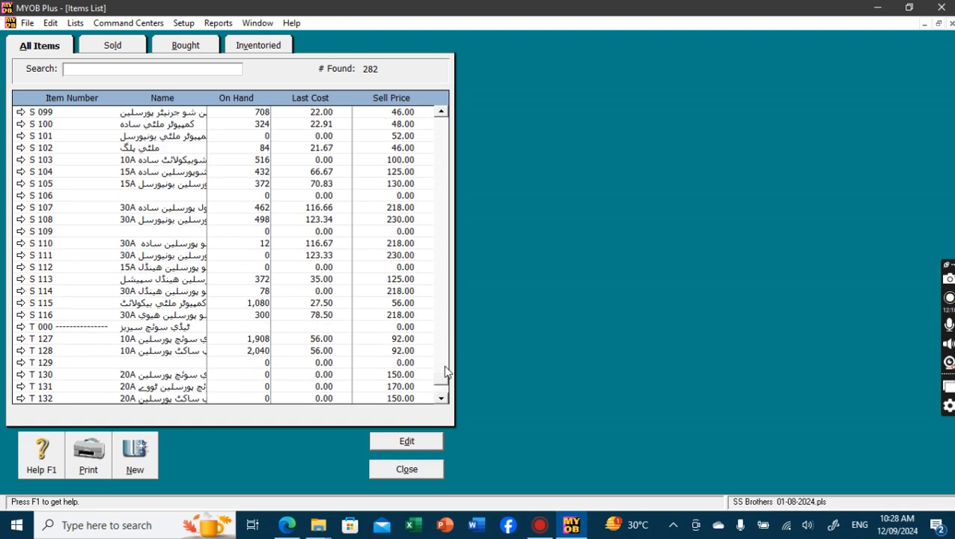
double_click(212, 351)
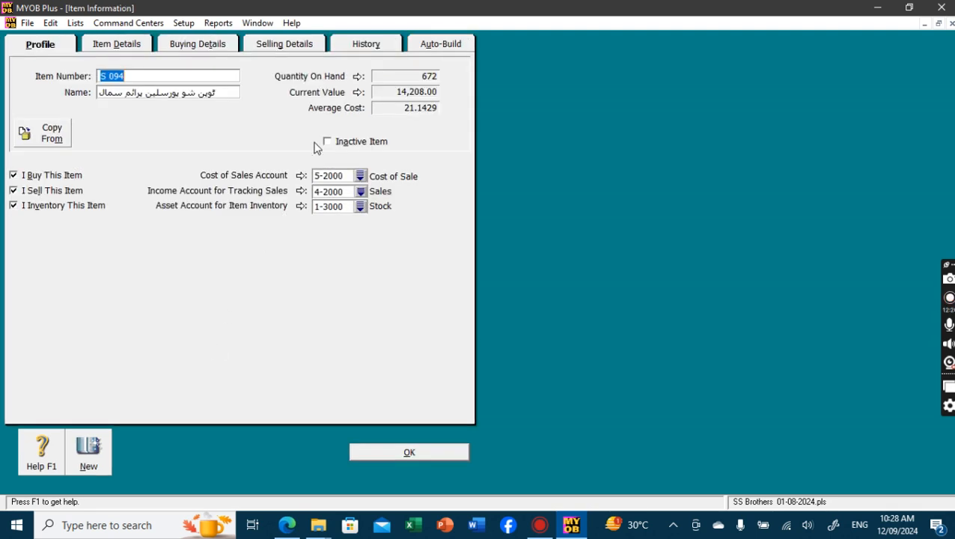
left_click(311, 45)
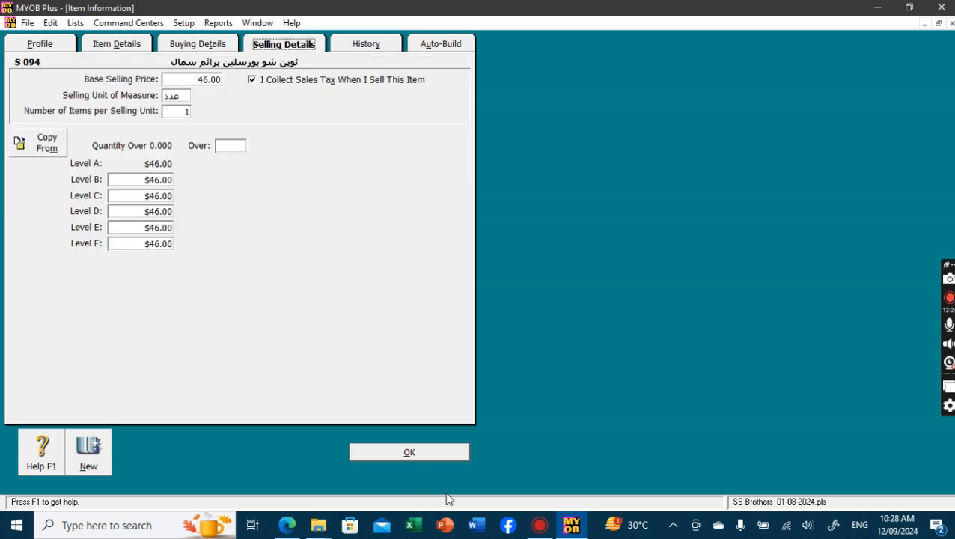
left_click(448, 453)
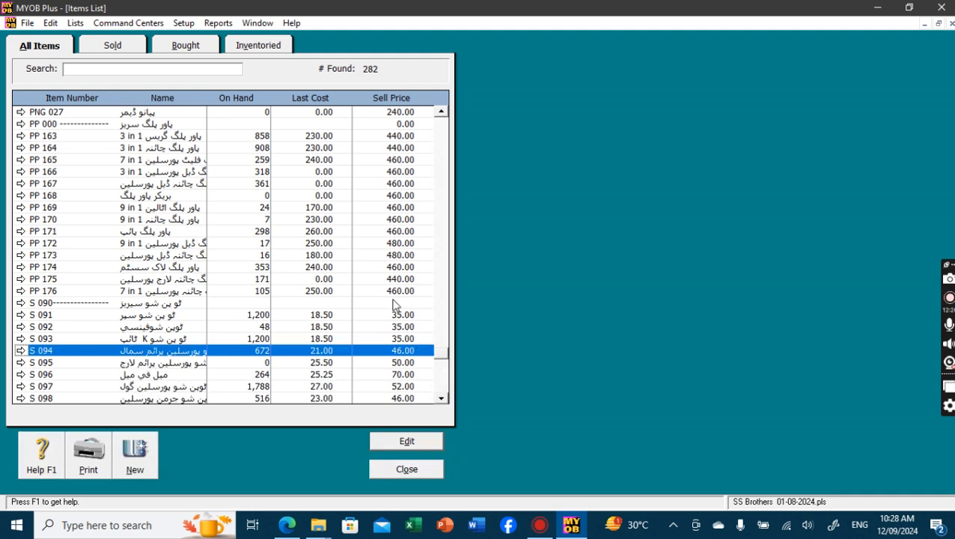
Step: Look through the remaining items to the end of the Items List and close the list
left_click(444, 379)
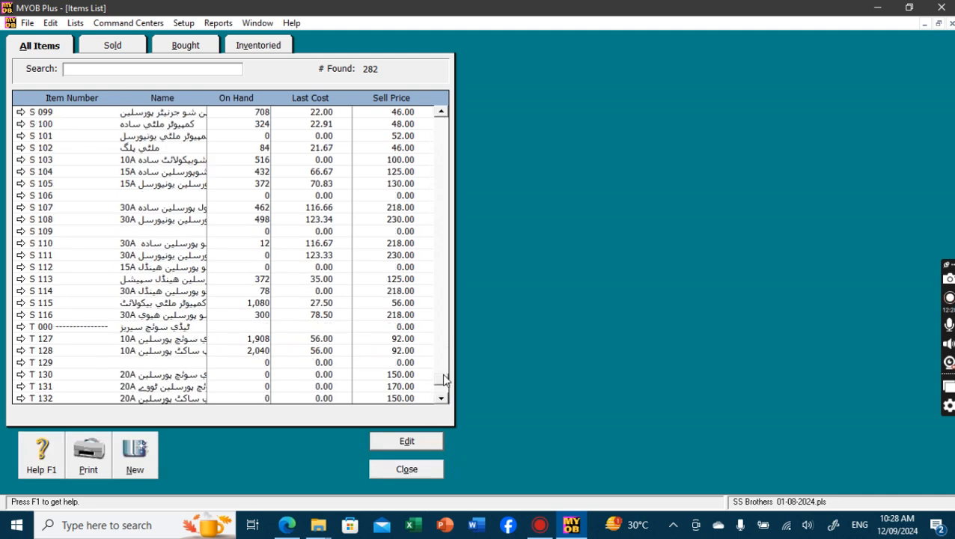
left_click(443, 394)
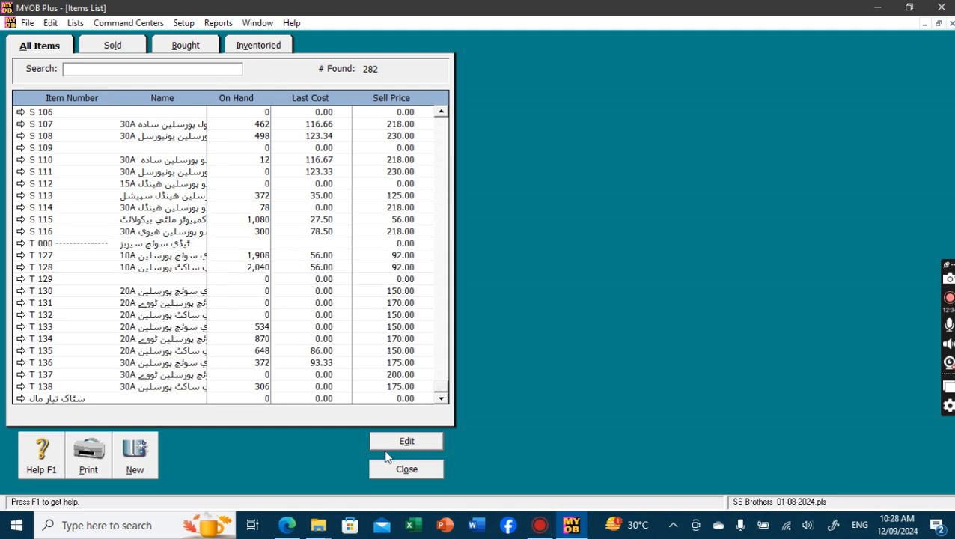
left_click(405, 470)
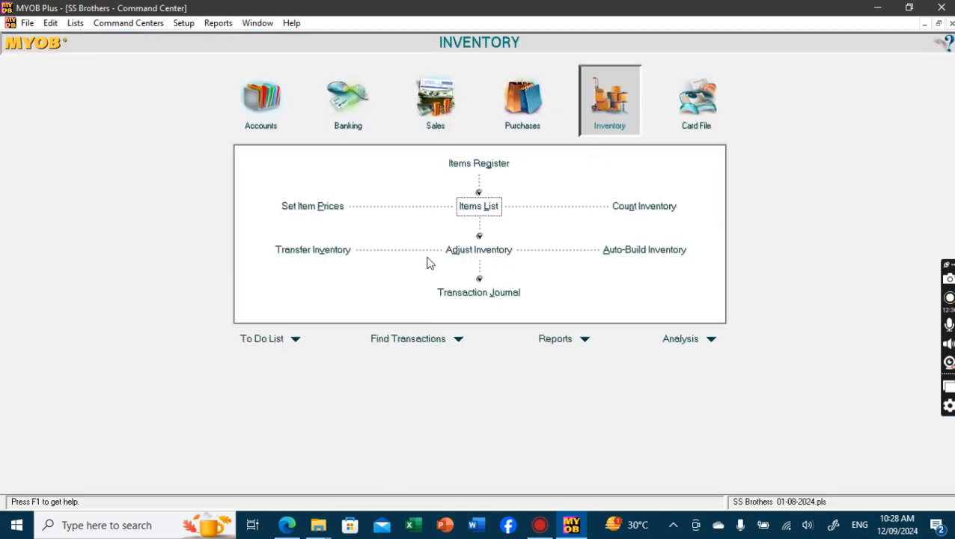
Step: Open the Purchases Register from the Purchases command center and list all purchases dated from 01/09/2023
left_click(523, 101)
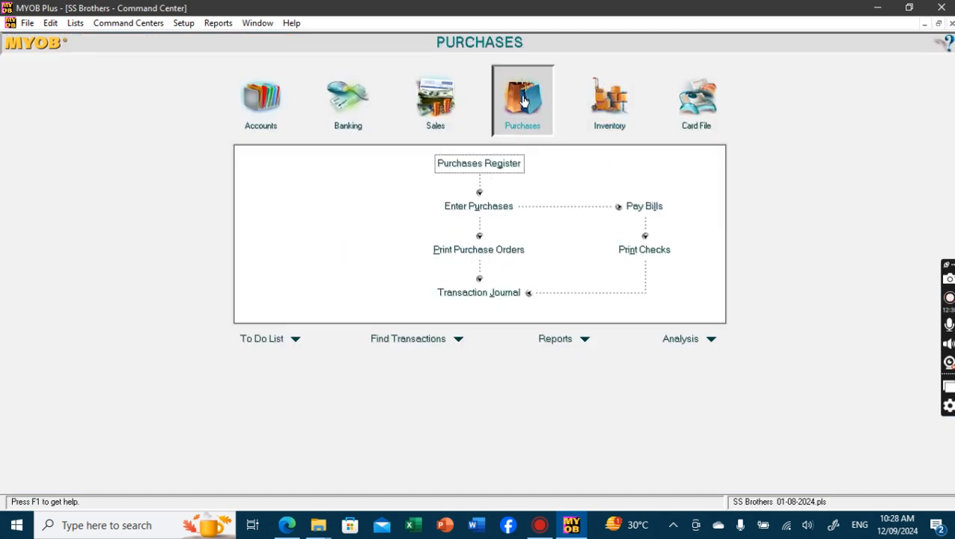
left_click(497, 166)
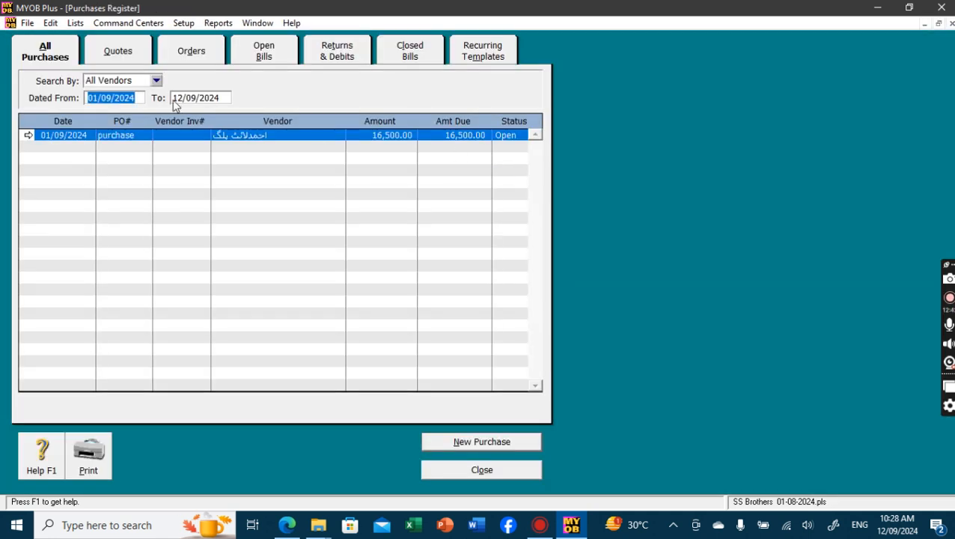
left_click(138, 97)
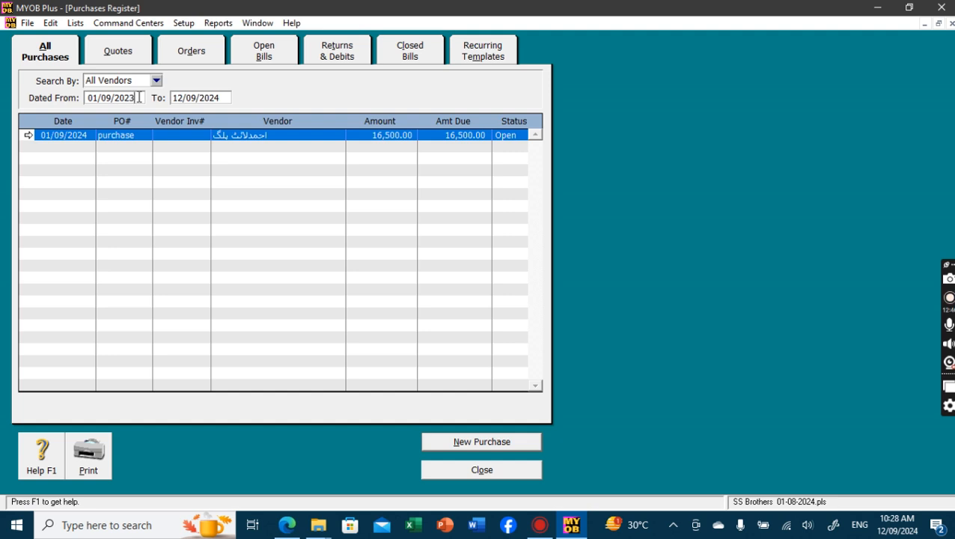
type("3")
key("Tab")
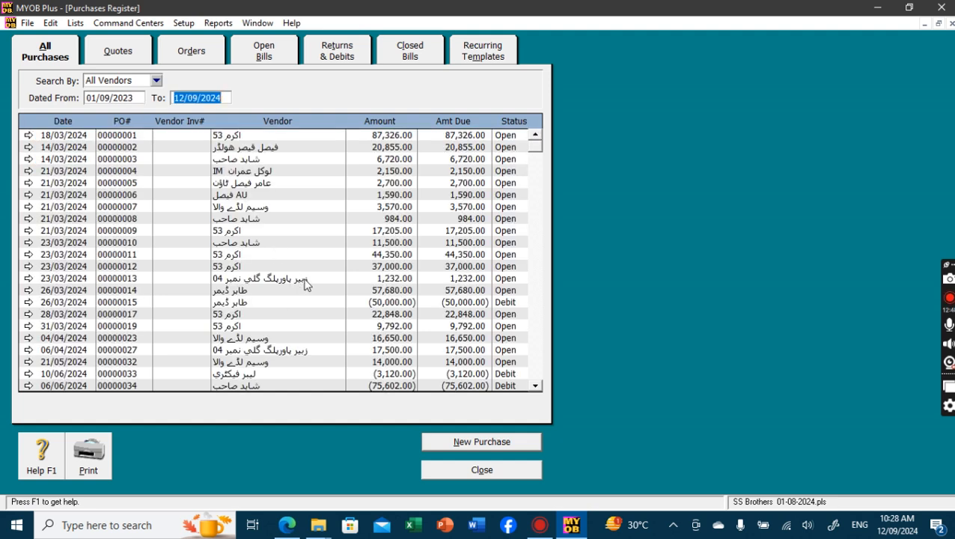
Step: Filter the Purchases Register to the second vendor in the vendor list, keeping the dates from 01/09/2023 to 12/09/2024
left_click(156, 79)
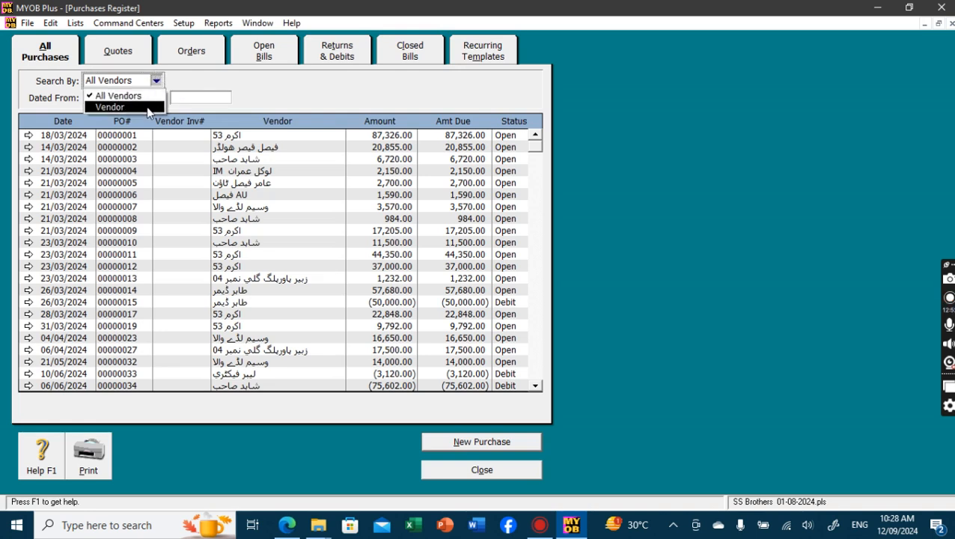
left_click(148, 108)
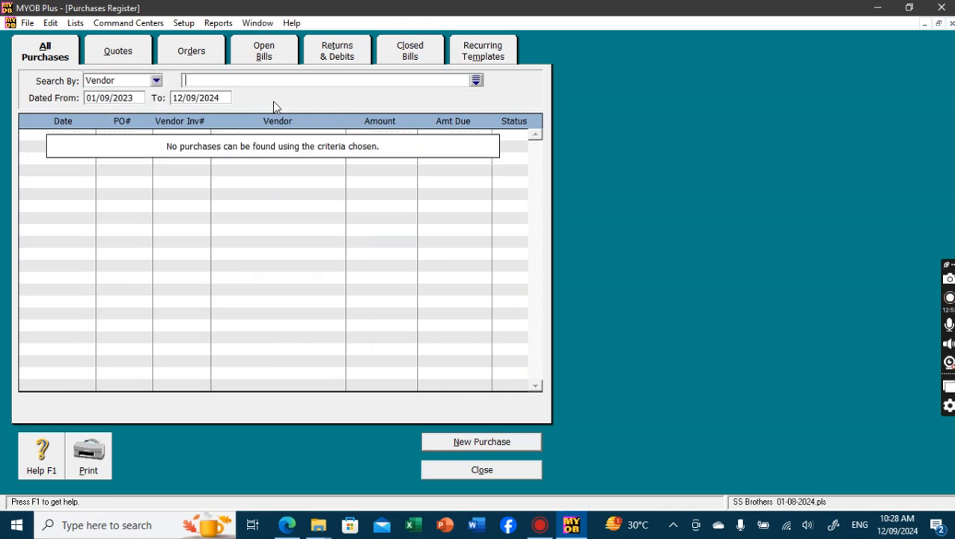
left_click(476, 80)
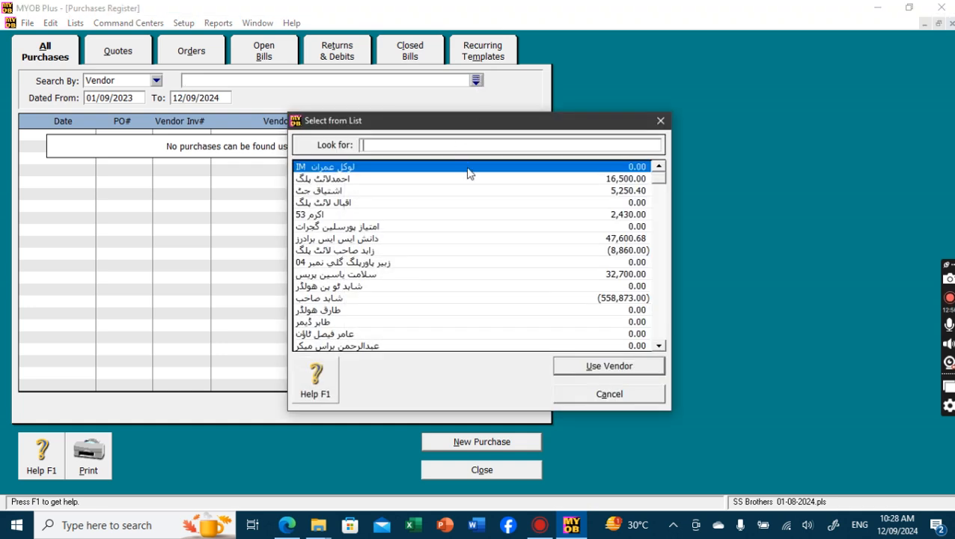
double_click(575, 180)
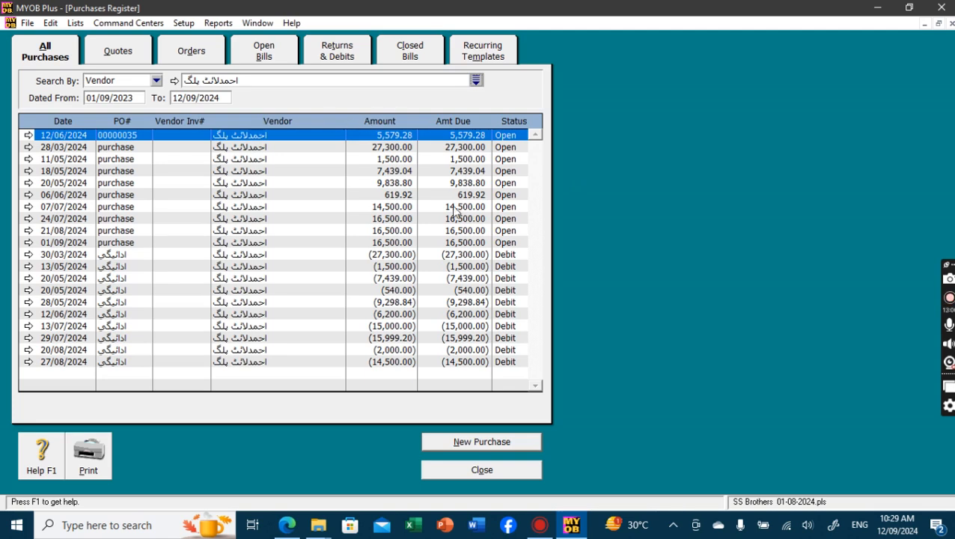
Step: Check the vendor's 07/07/2024 purchase bill and 12/06/2024 payment entry, closing each without changes
double_click(247, 208)
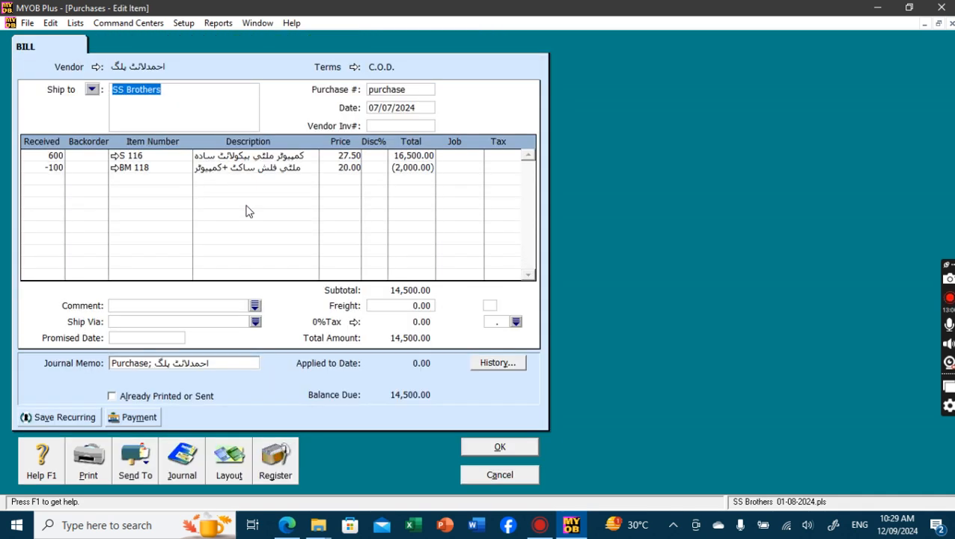
left_click(503, 476)
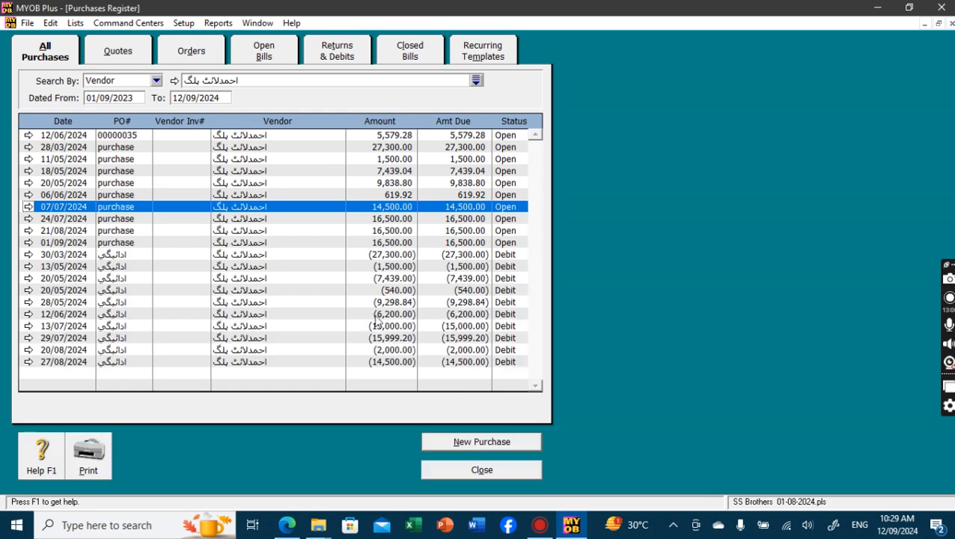
double_click(254, 315)
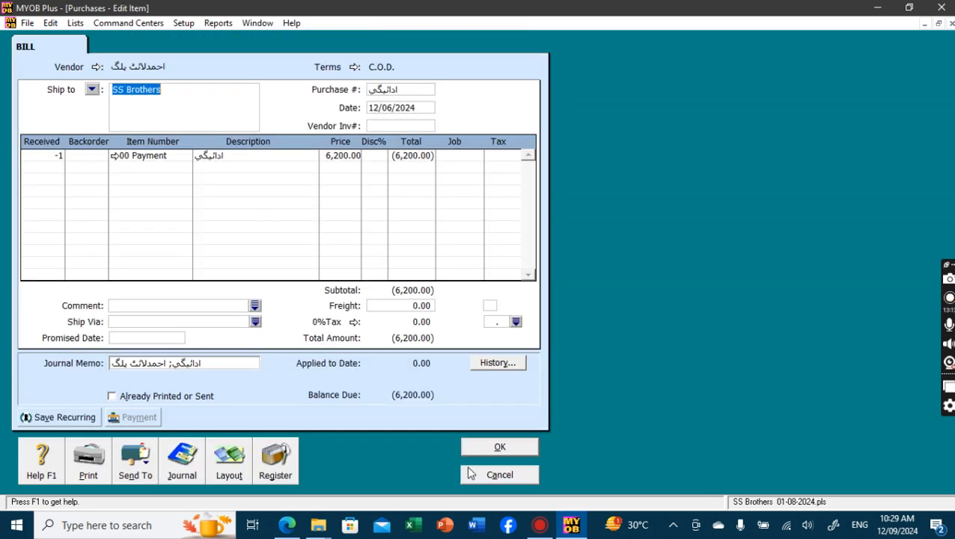
left_click(500, 474)
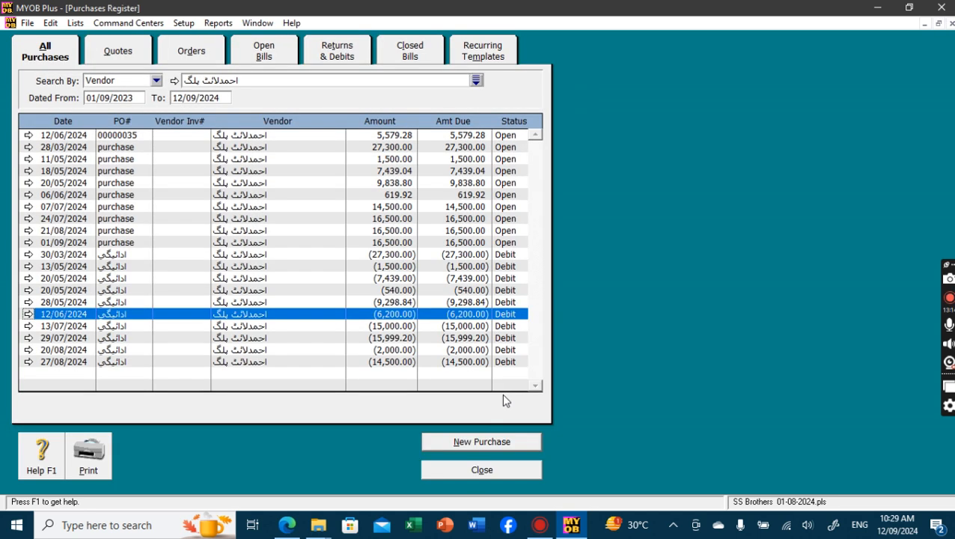
Step: List the purchases of all vendors again and browse down to the July 2024 entries
left_click(154, 82)
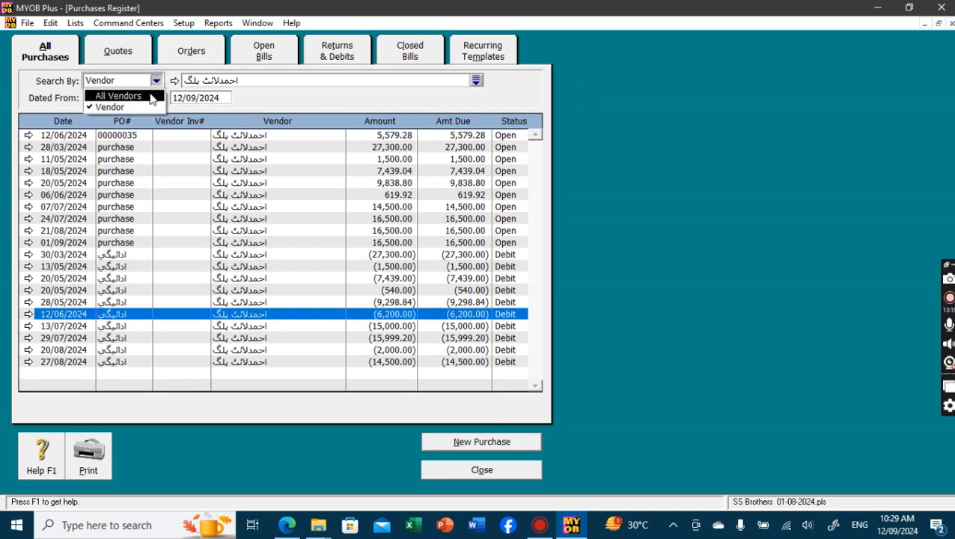
left_click(120, 96)
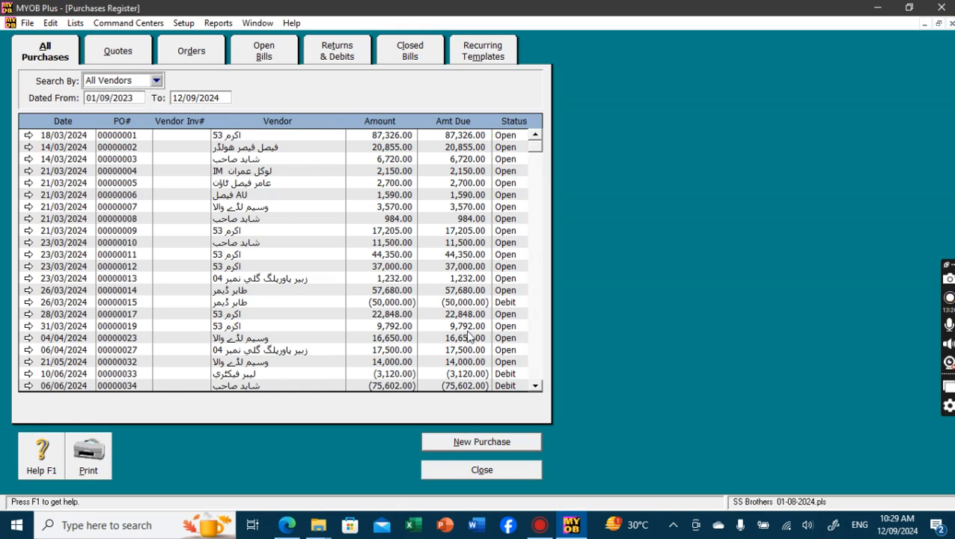
left_click(536, 362)
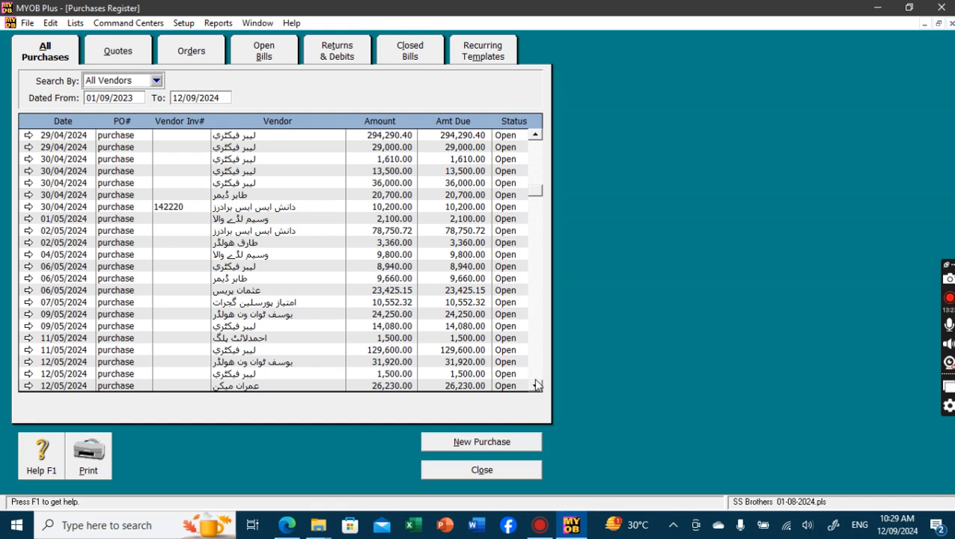
left_click(536, 373)
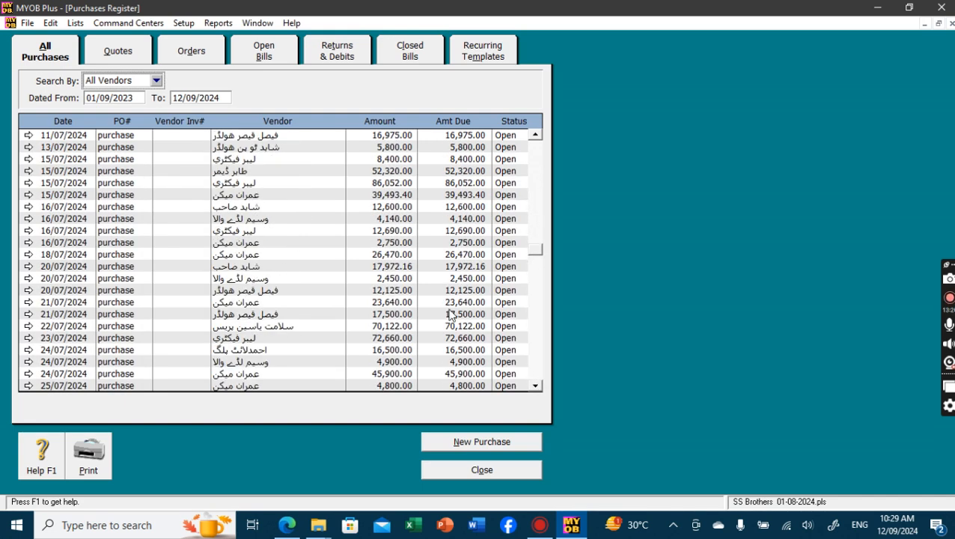
Step: Open the 15/07/2024 bill for 86,052.00, try out a vendor invoice number on it, and cancel the changes
double_click(114, 187)
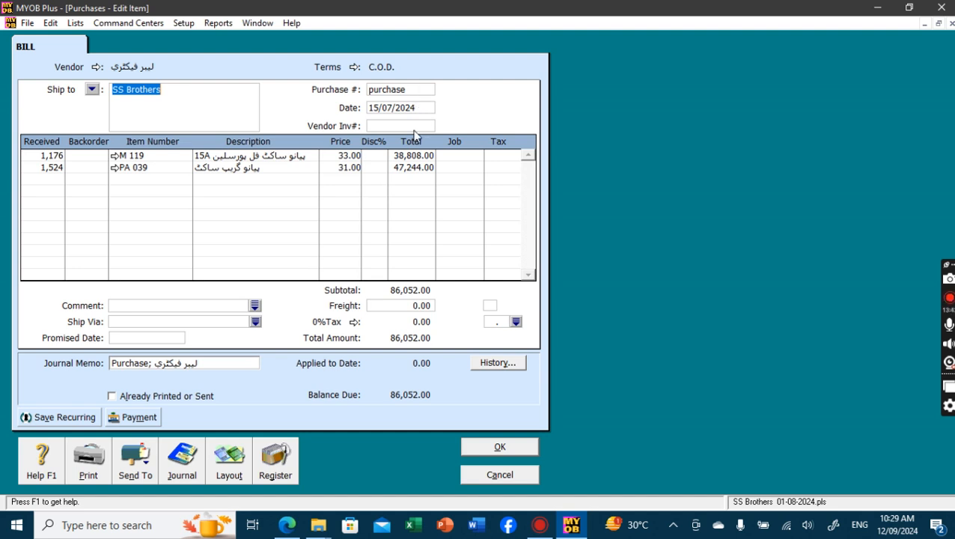
left_click(414, 125)
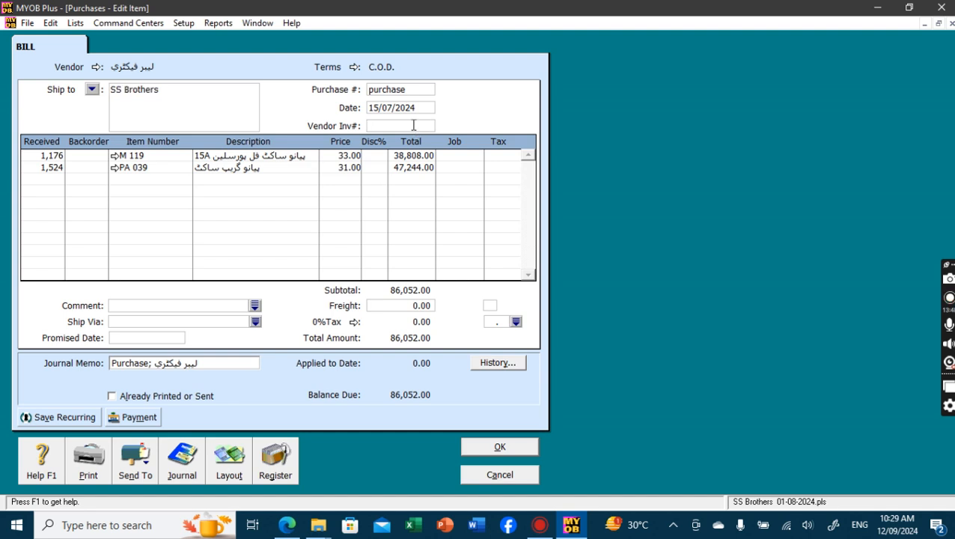
type("3543434")
key("BackSpace")
key("BackSpace")
key("BackSpace")
key("BackSpace")
key("BackSpace")
key("BackSpace")
type("6545")
left_click(492, 473)
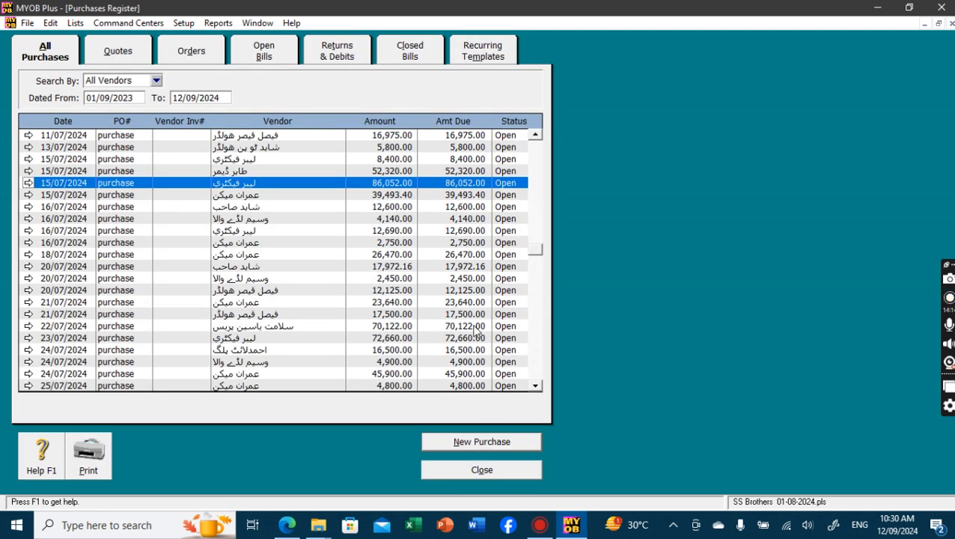
Step: Close the Purchases Register and display the purchases Aging Summary report for all vendors with aging date 12/09/2024
left_click(482, 470)
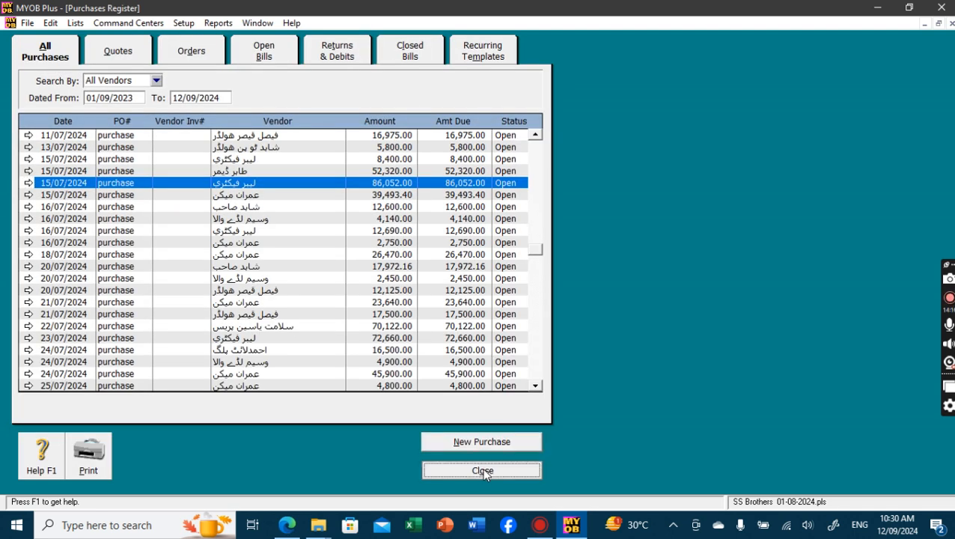
left_click(555, 341)
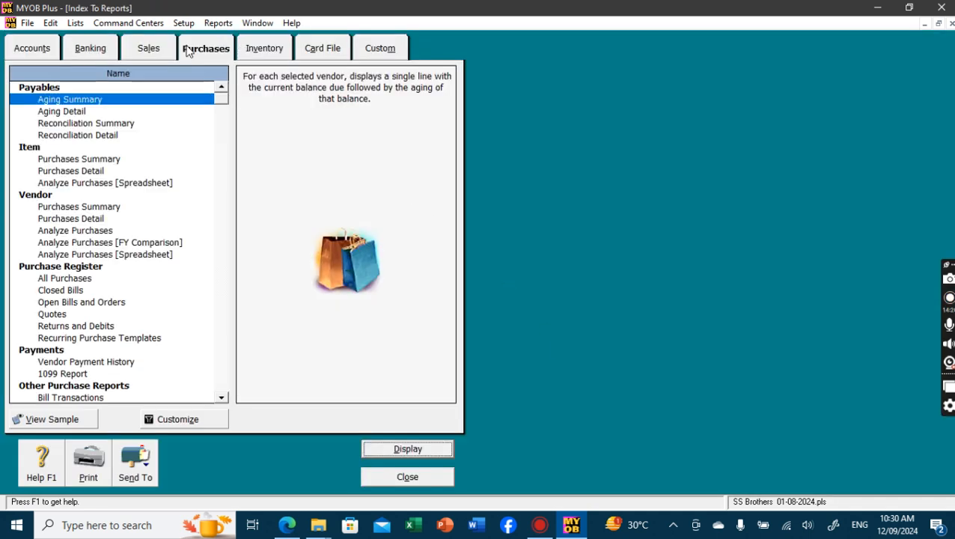
double_click(113, 104)
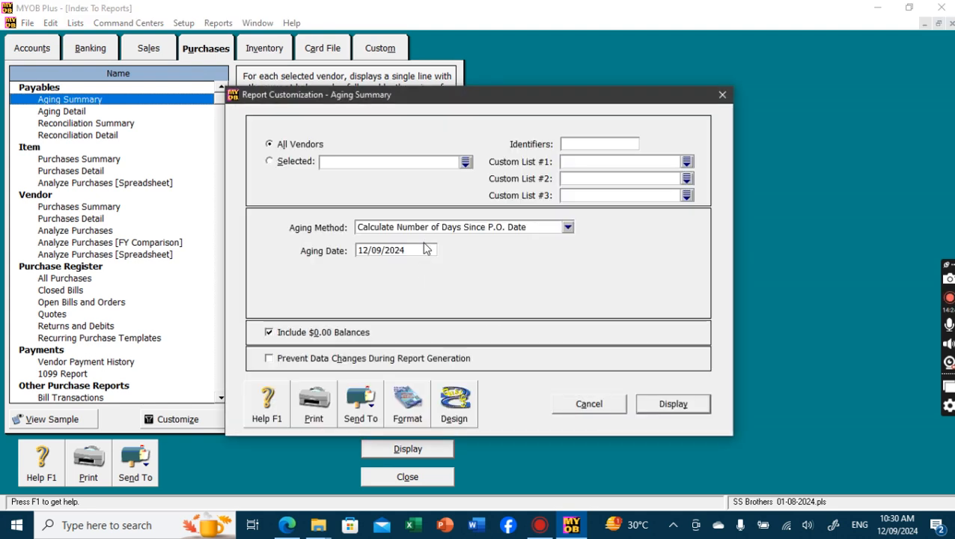
left_click(676, 405)
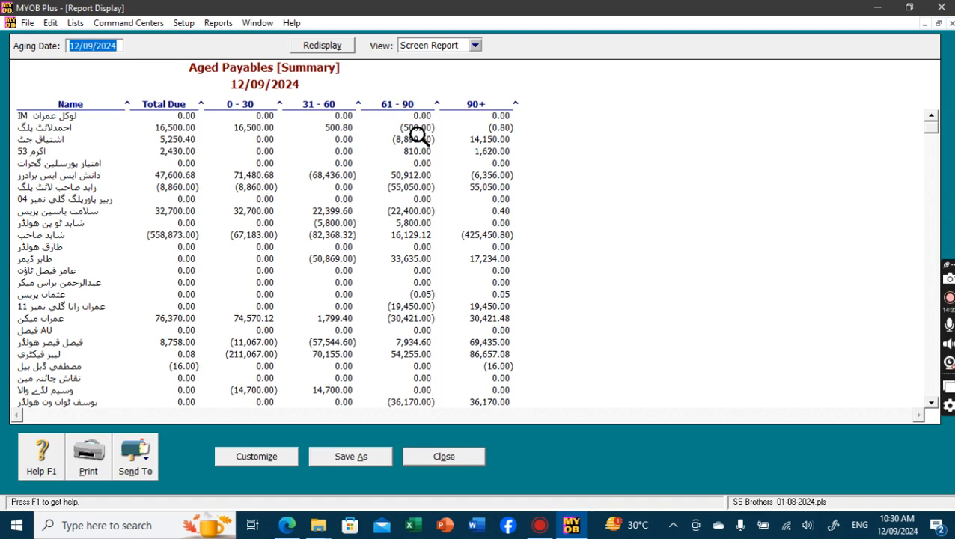
Step: Customize the Aging Summary design to hide the 0 - 30, 31 - 60, 61 - 90 and 90+ fields, and redisplay the report
left_click(279, 459)
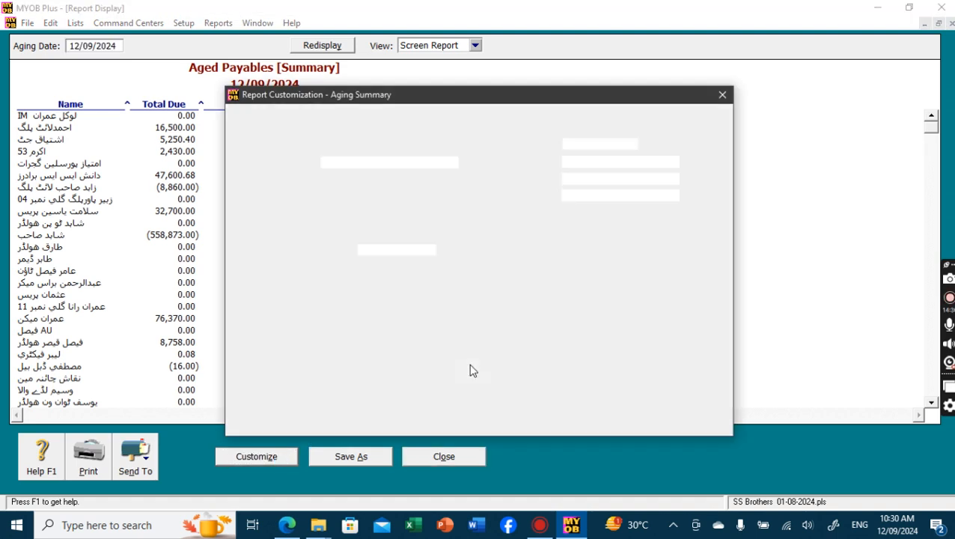
left_click(454, 402)
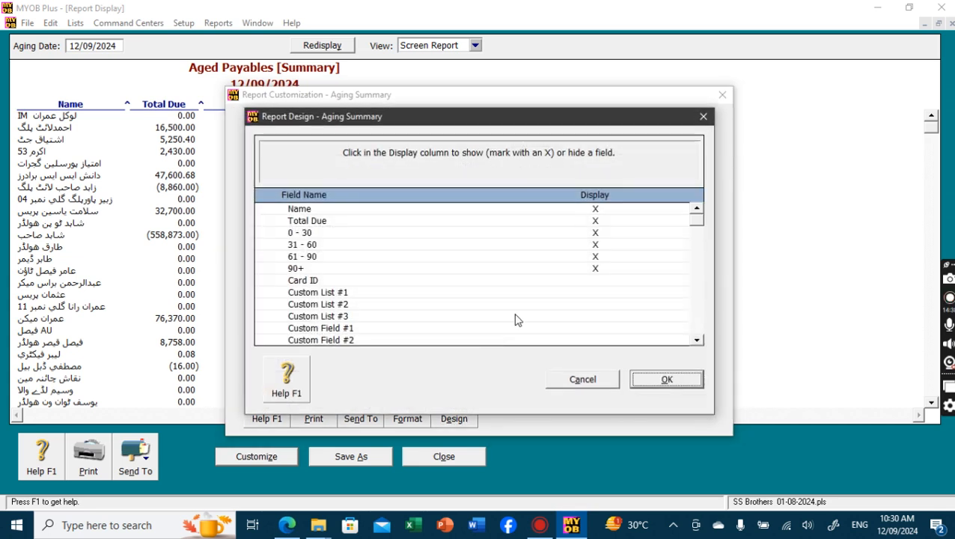
left_click(600, 246)
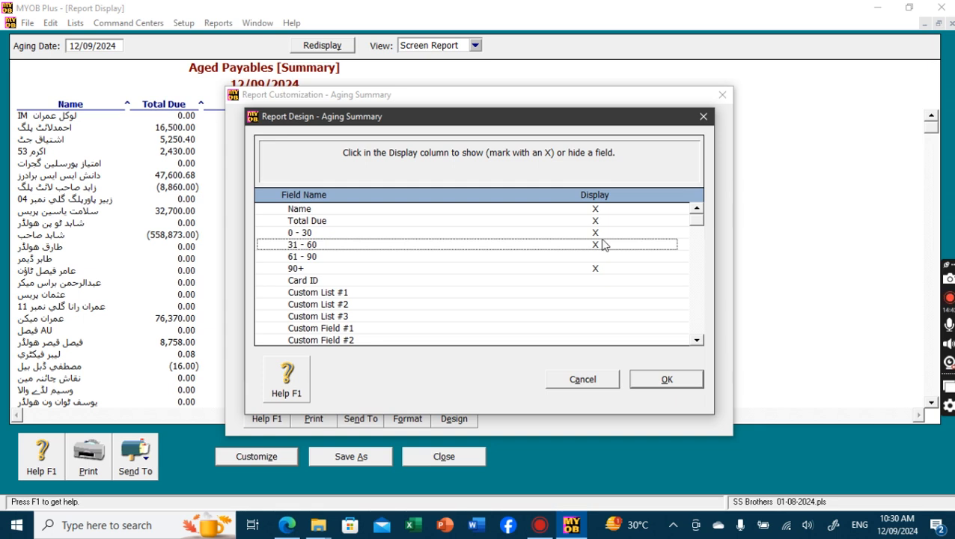
left_click(604, 234)
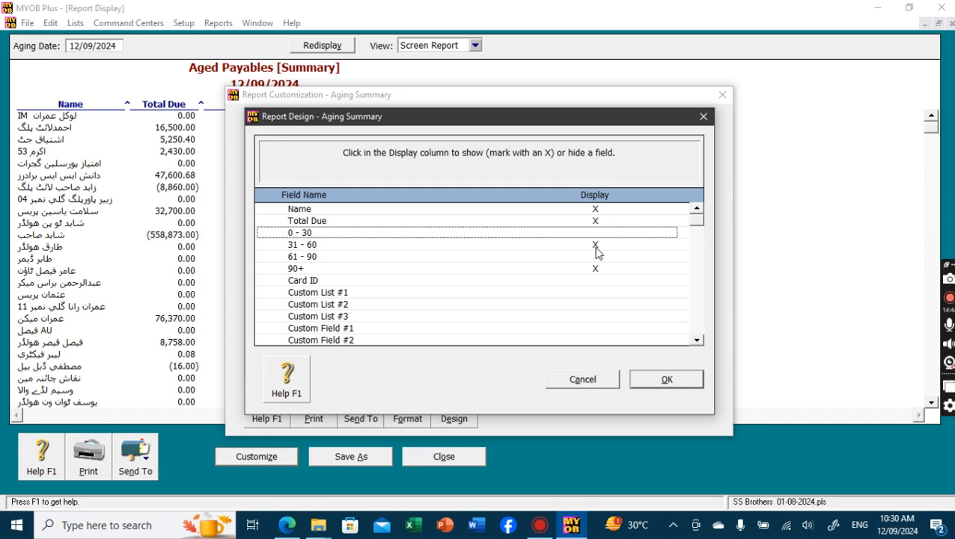
left_click(596, 247)
left_click(596, 258)
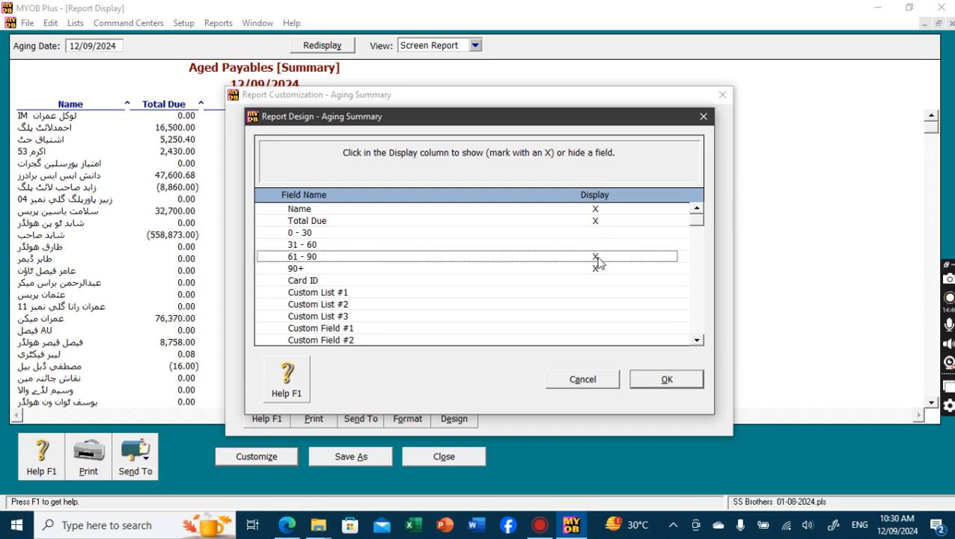
left_click(599, 270)
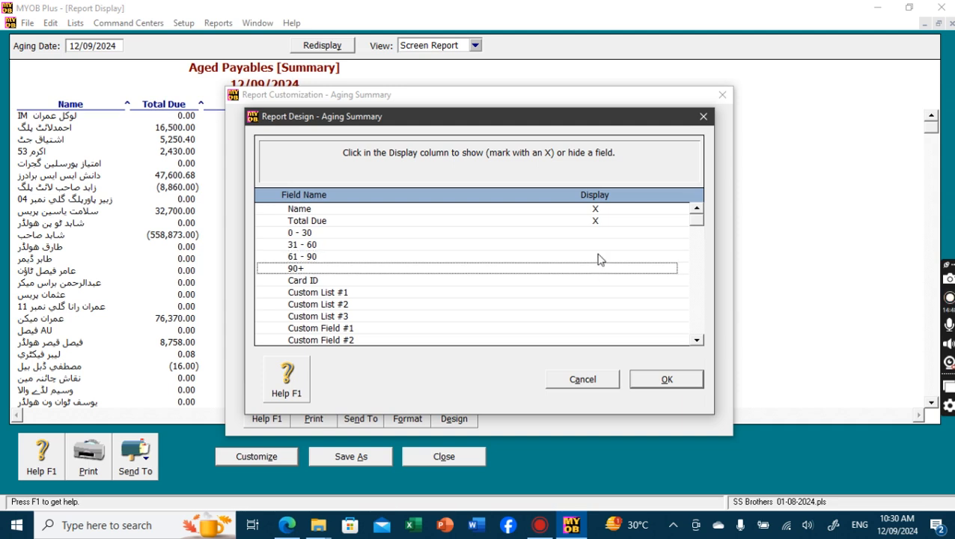
left_click(652, 381)
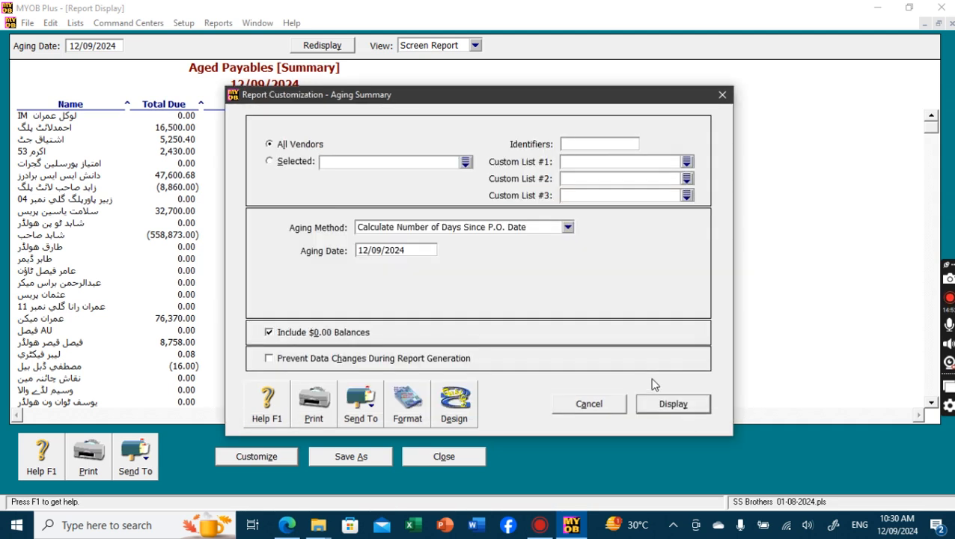
left_click(654, 403)
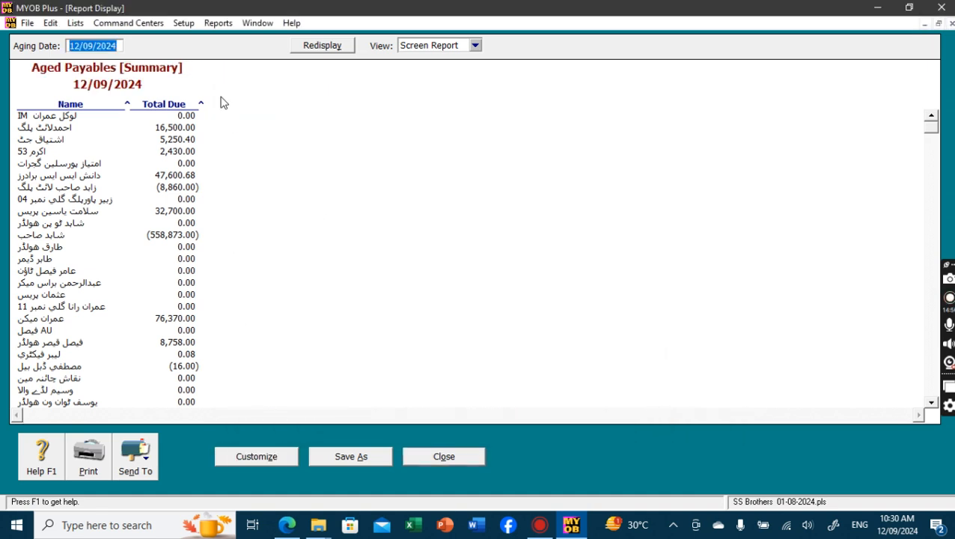
Step: Show the Aged Payables summary as a print preview, review the available send formats, and close the report
left_click(422, 46)
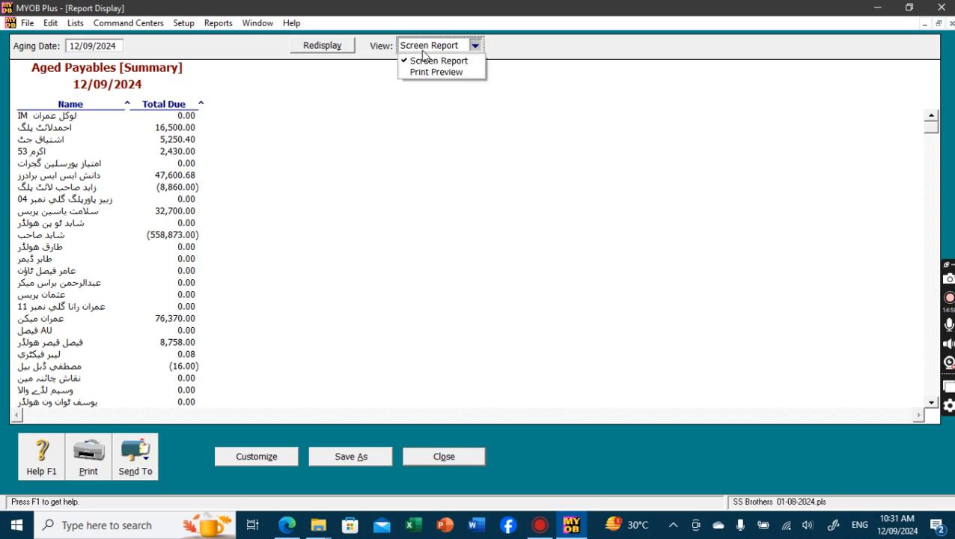
left_click(431, 73)
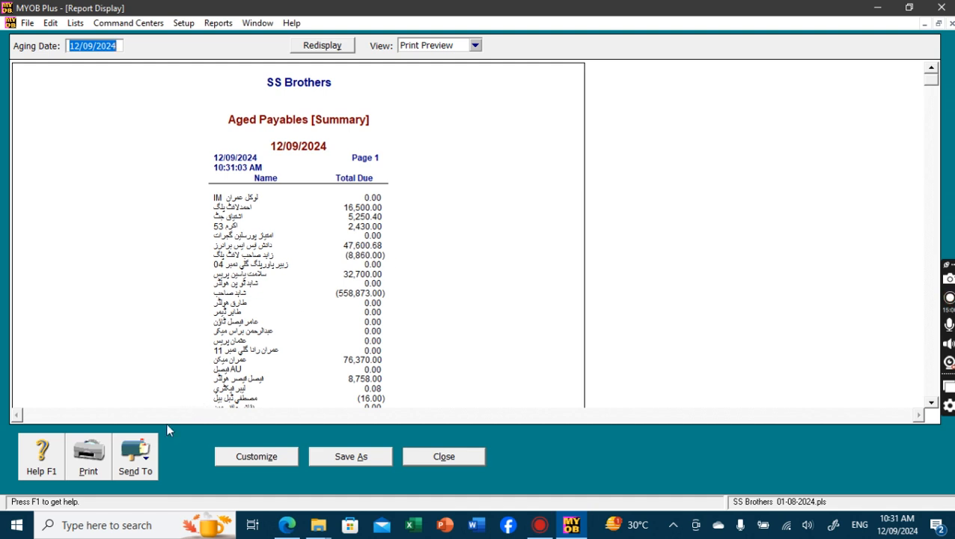
left_click(135, 452)
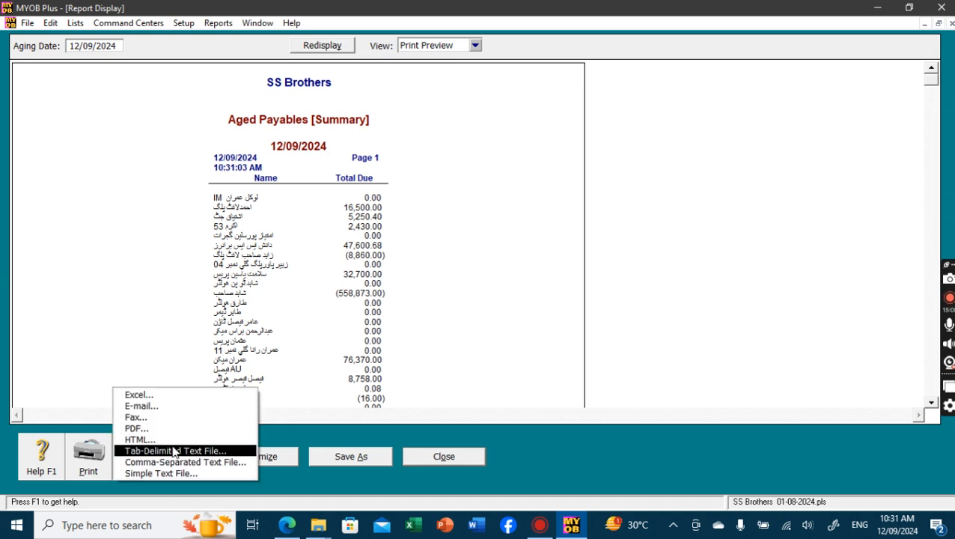
left_click(477, 342)
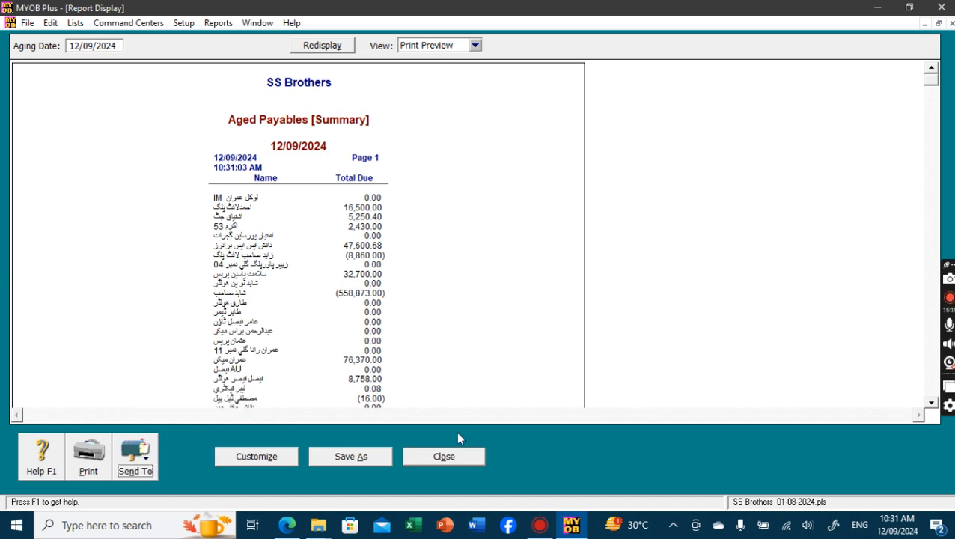
left_click(459, 457)
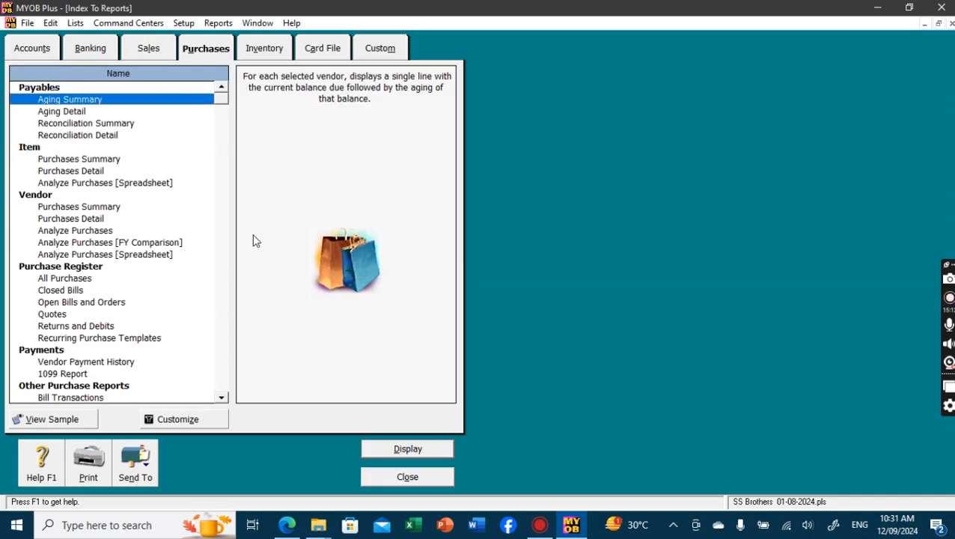
Step: Display the payables Reconciliation Summary report for all vendors as of 12/09/2024 and close it
double_click(90, 124)
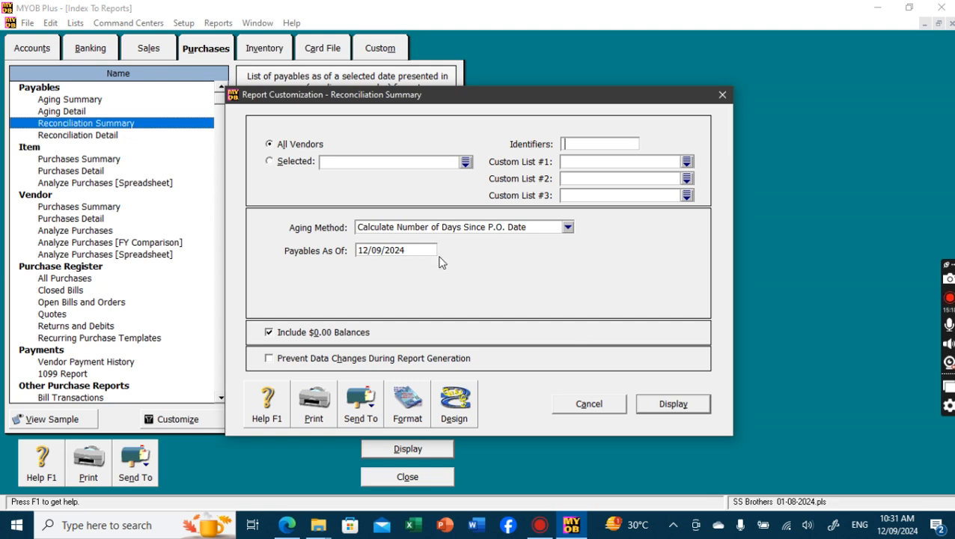
left_click(687, 405)
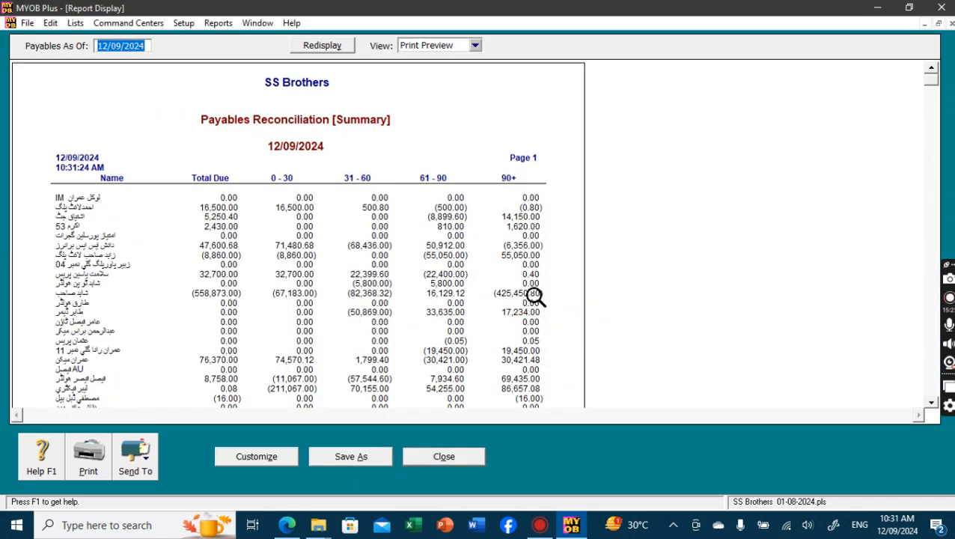
left_click(458, 459)
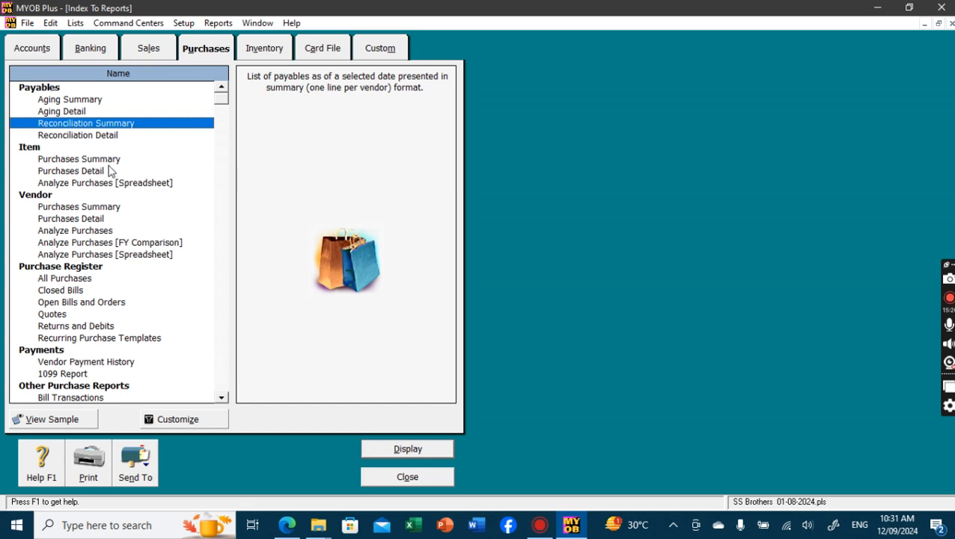
Step: Display the item Purchases Summary report for all items from 01/02/2024 to 12/09/2024, look through its pages, and close it
double_click(110, 160)
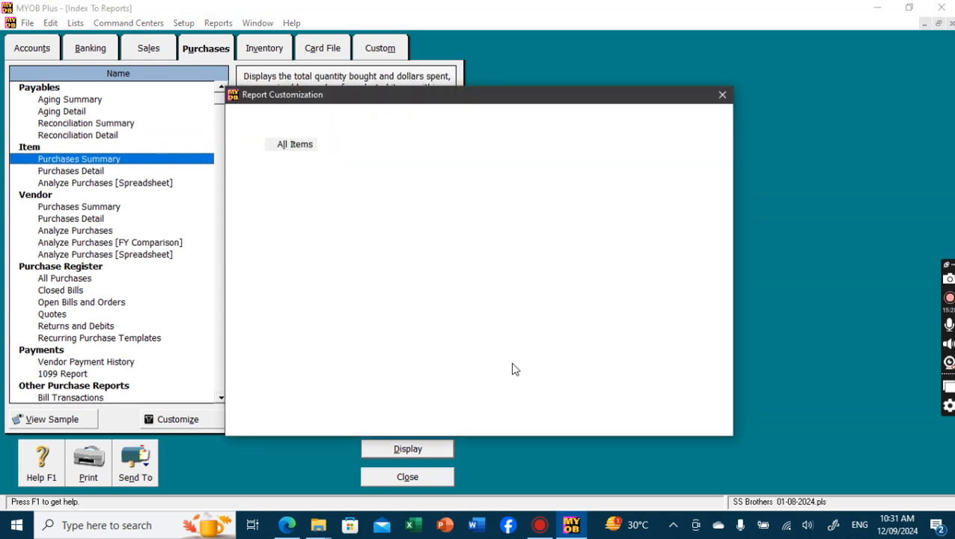
left_click(672, 405)
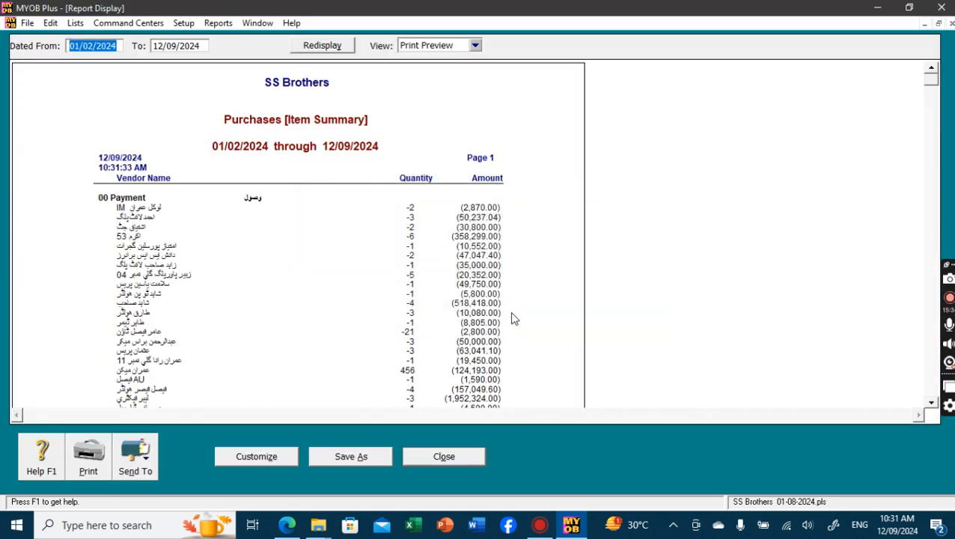
left_click(933, 344)
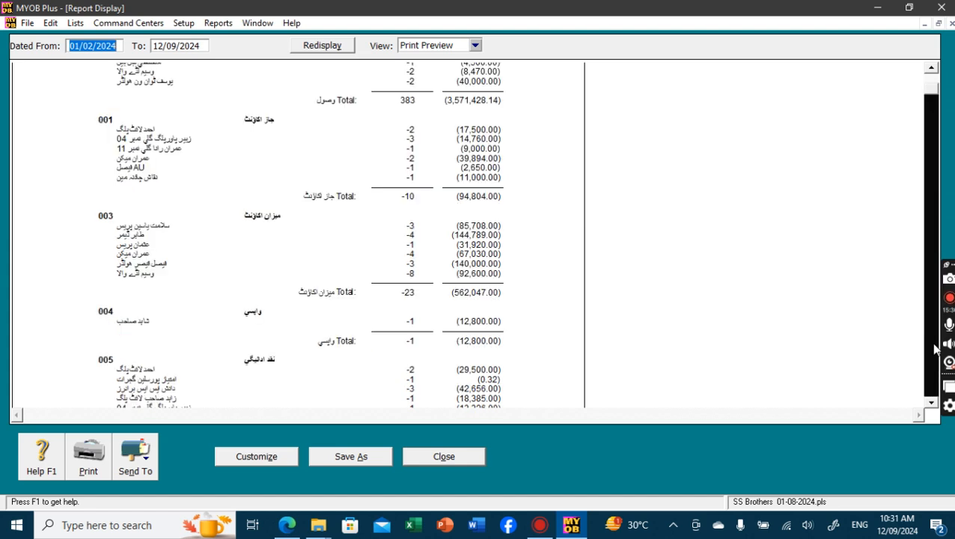
left_click(933, 344)
left_click(933, 344)
left_click(933, 344)
left_click(933, 348)
left_click(933, 348)
left_click(933, 348)
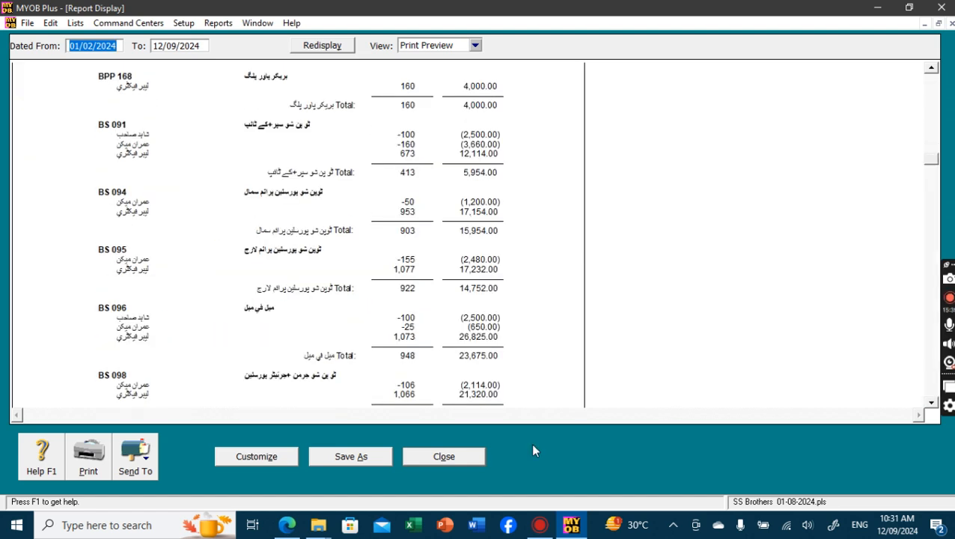
left_click(451, 458)
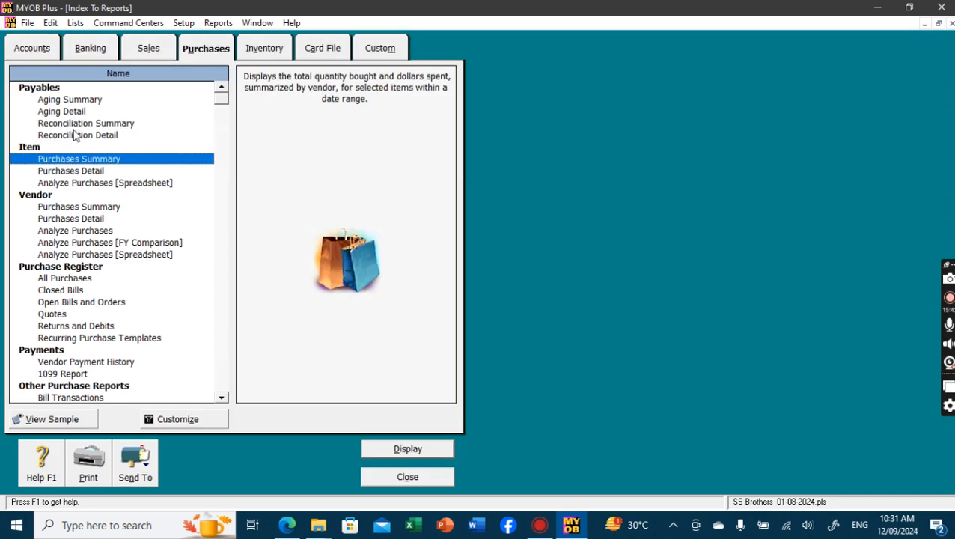
Step: Display the item Purchases Summary report for only the 10A porcelain switch (T 127), dated 01/02/2024 to 12/09/2024, and close it
double_click(116, 166)
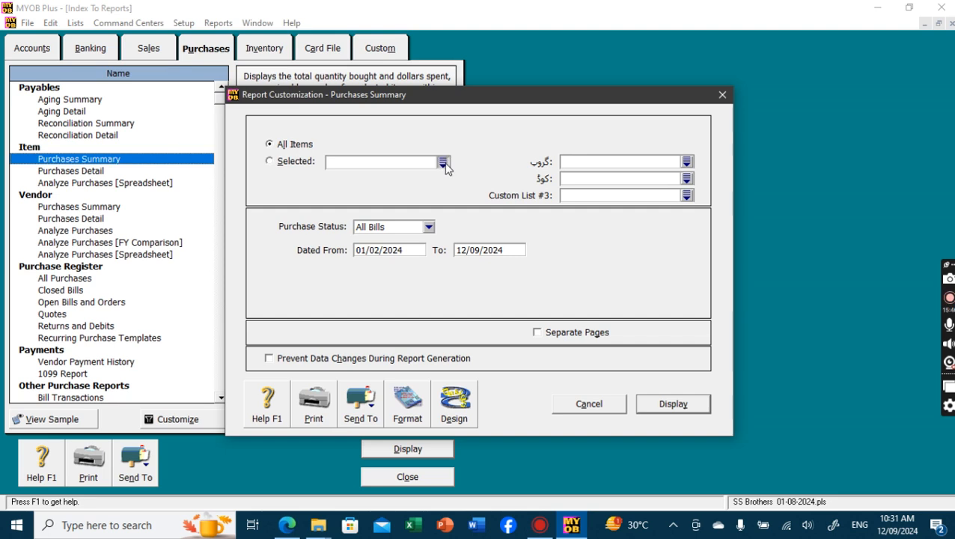
left_click(443, 163)
double_click(528, 250)
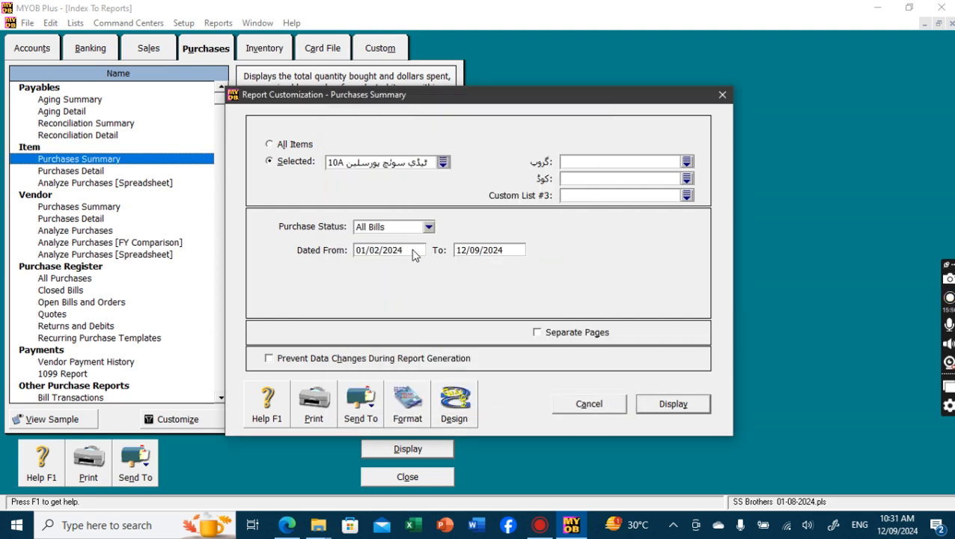
left_click(683, 406)
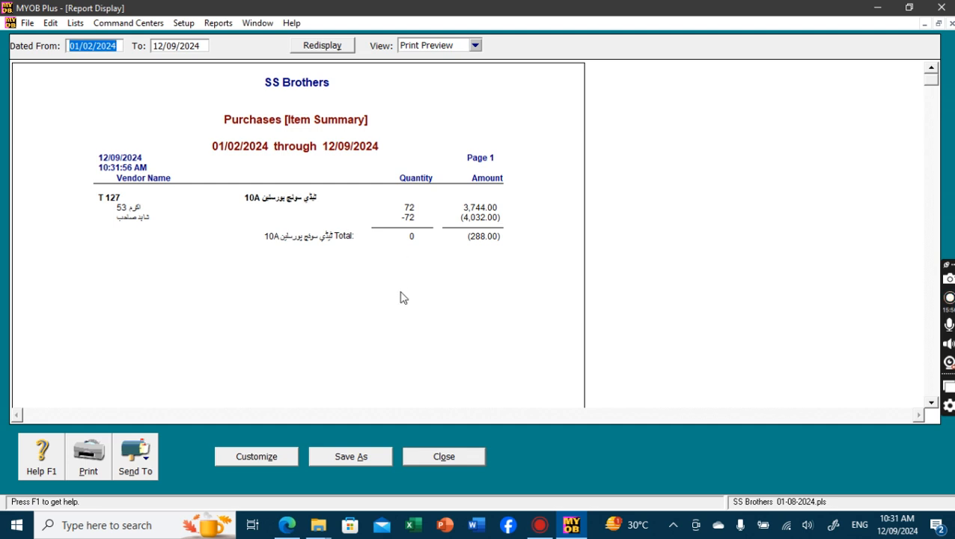
left_click(437, 460)
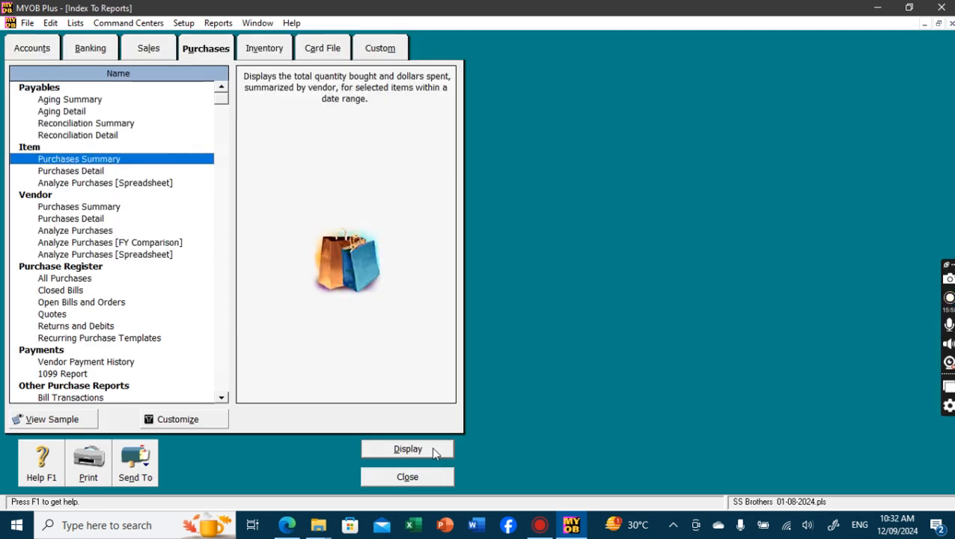
Step: Display the Purchase Register report of all purchases for all vendors from 01/02/2024 to 12/09/2024
left_click(73, 280)
double_click(72, 283)
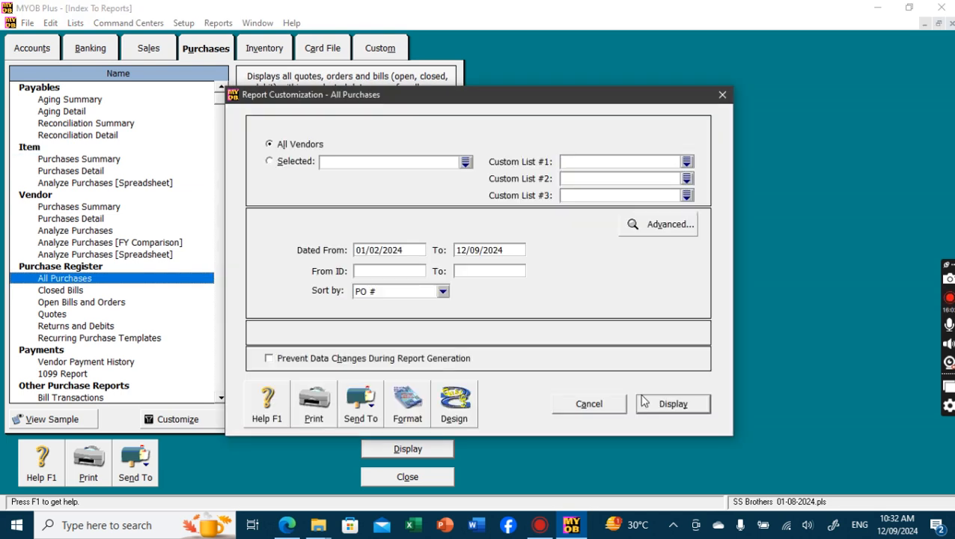
left_click(661, 408)
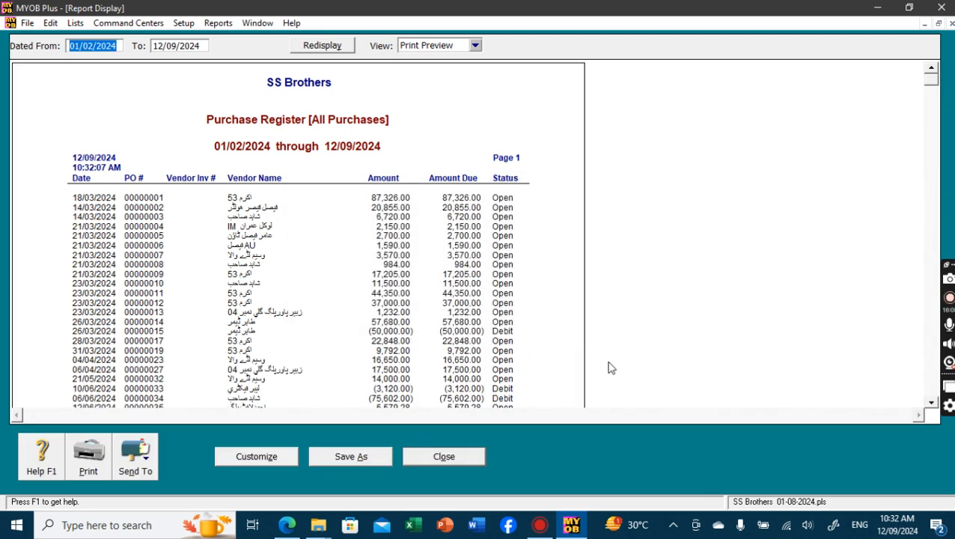
Step: Inspect the bills dated 23/03/2024 for 37,000.00 and 04/04/2024 for 16,650.00 from the report, and close the report
left_click(402, 306)
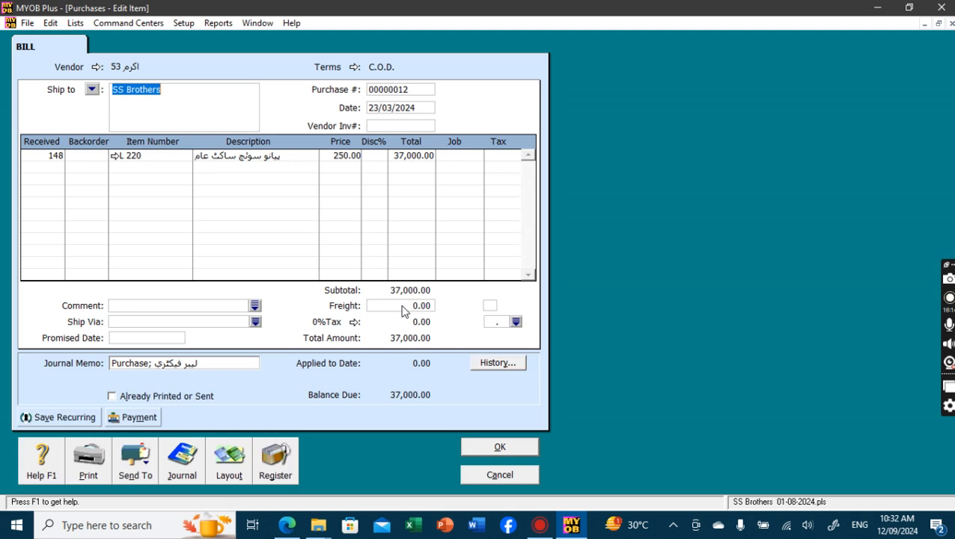
left_click(501, 476)
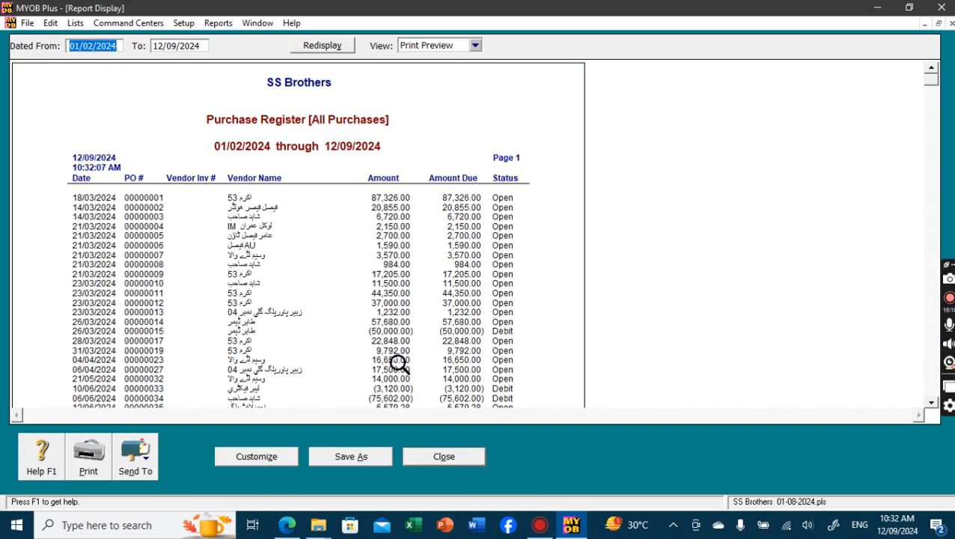
left_click(395, 361)
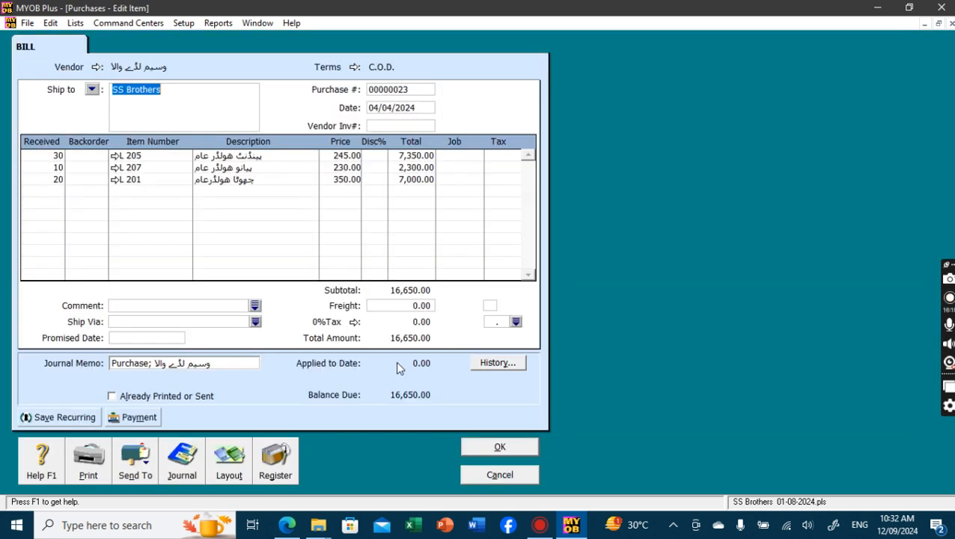
left_click(498, 475)
left_click(444, 458)
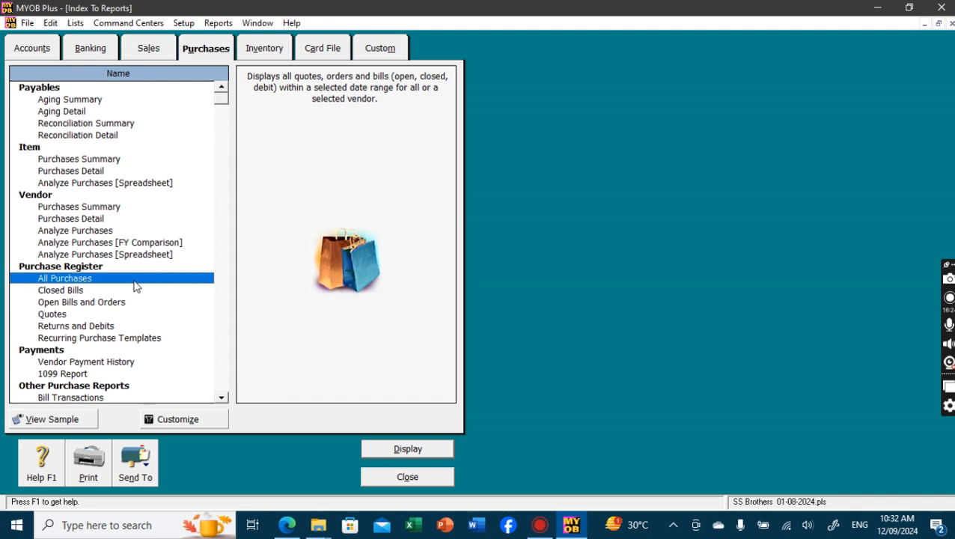
Step: Display the To Do List Payables report as of 12/09/2024
left_click(222, 398)
left_click(222, 398)
left_click(222, 398)
left_click(223, 398)
left_click(222, 398)
left_click(222, 398)
left_click(222, 398)
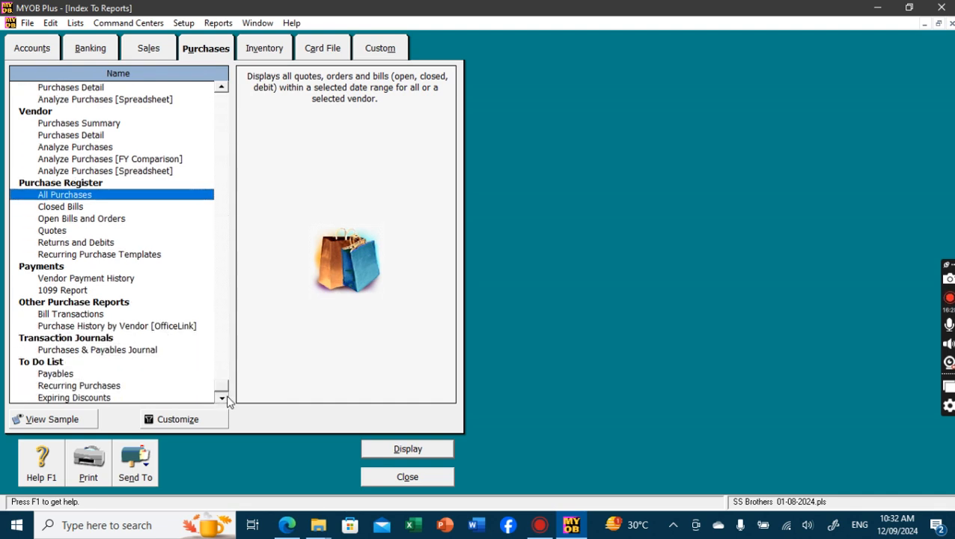
left_click(54, 374)
double_click(54, 377)
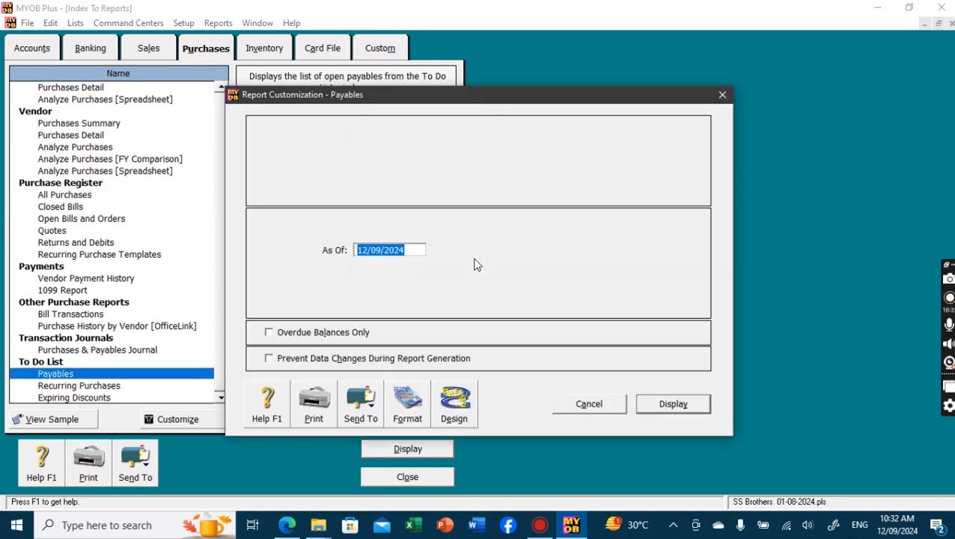
left_click(675, 402)
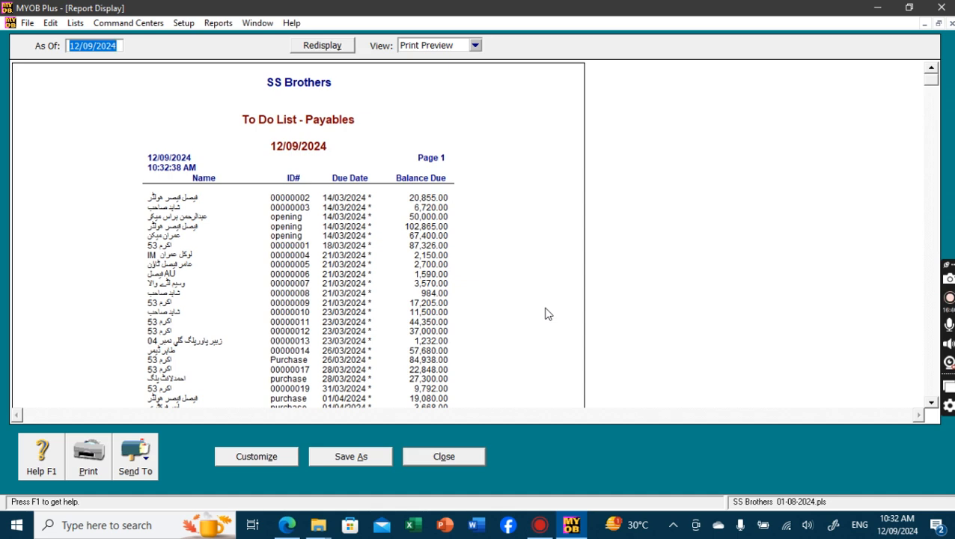
Step: Customize the Payables report design to show the Original Amount and Amount Paid fields, and redisplay the report
left_click(255, 459)
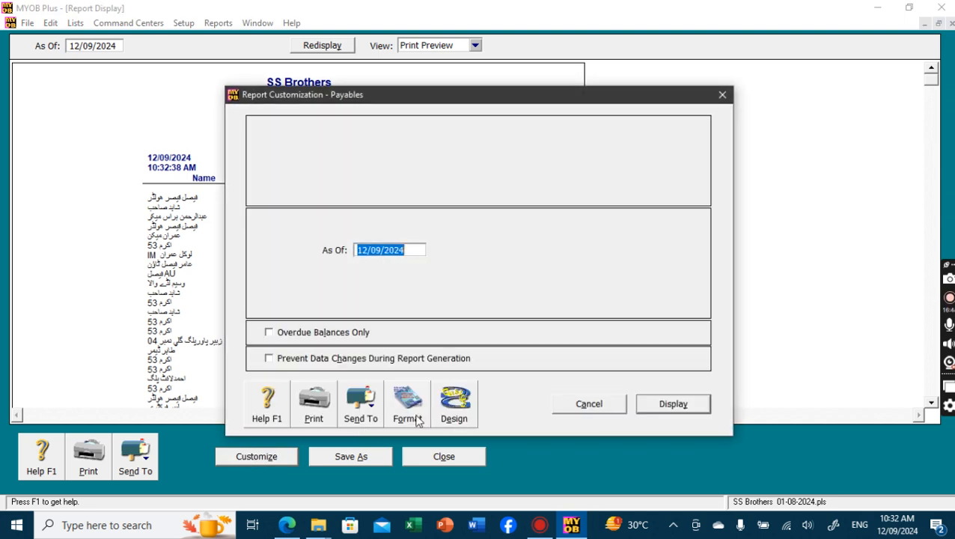
left_click(458, 421)
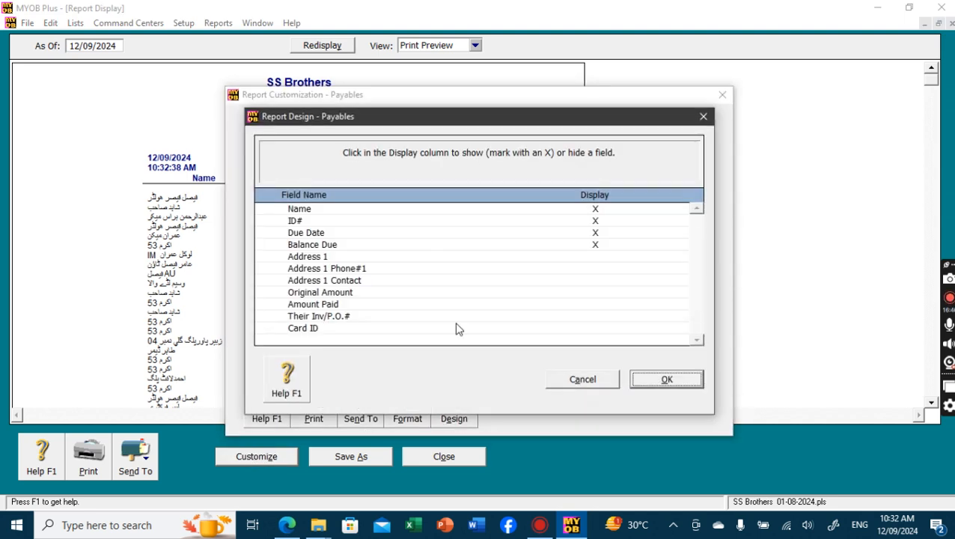
left_click(595, 304)
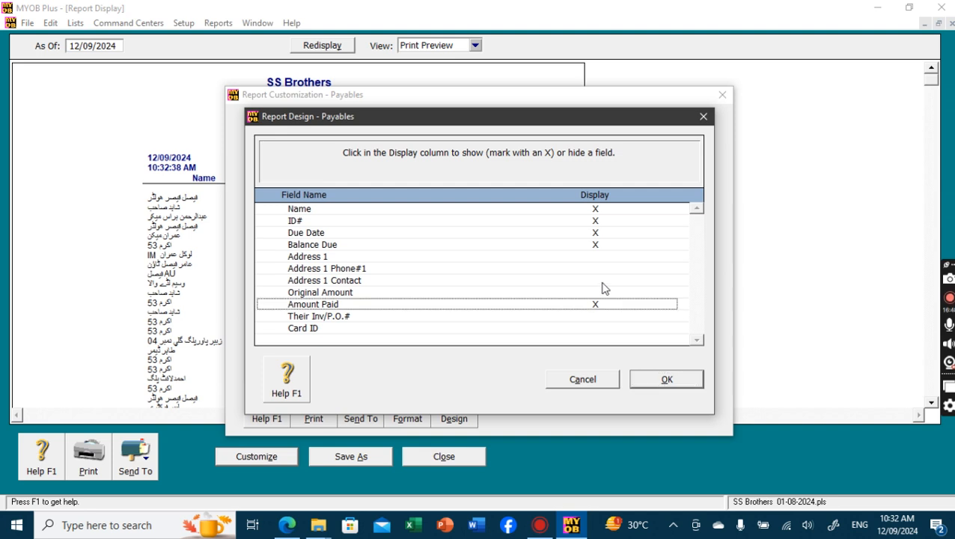
left_click(665, 380)
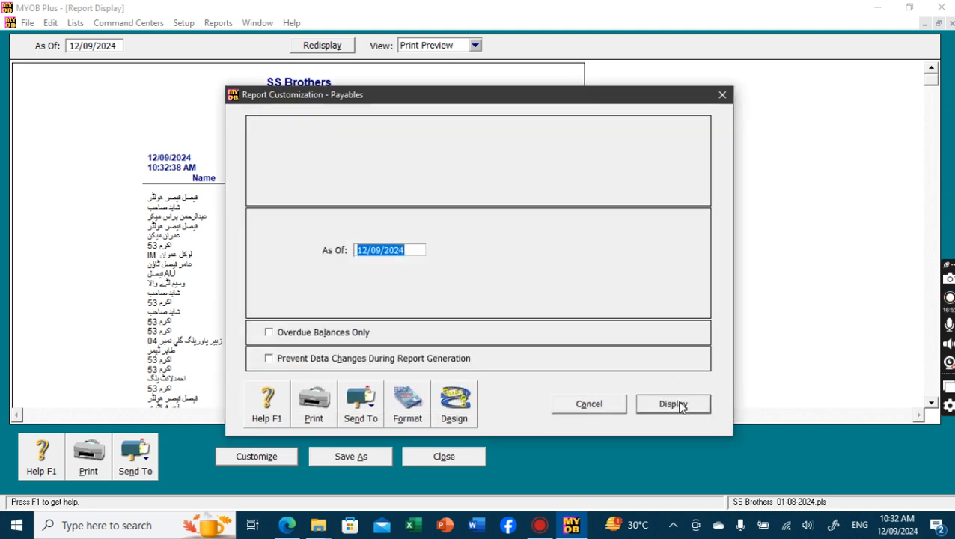
left_click(678, 400)
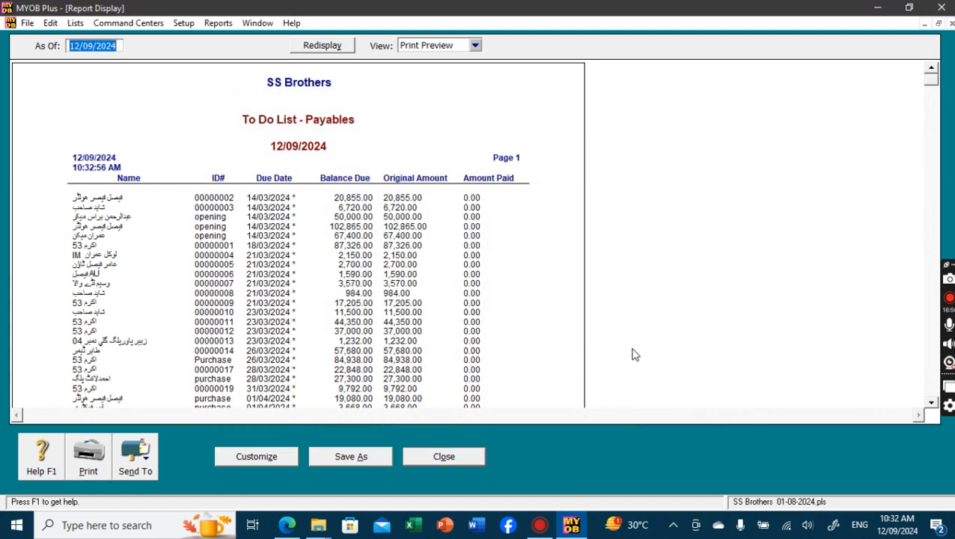
Step: Close the Payables report and the report index, and open the Sales Register from the Sales command center
left_click(455, 456)
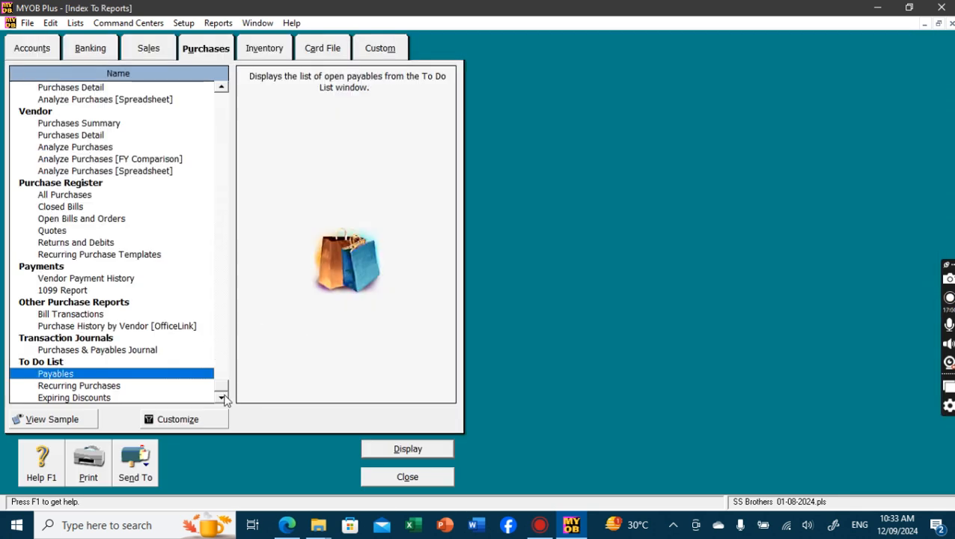
left_click(417, 479)
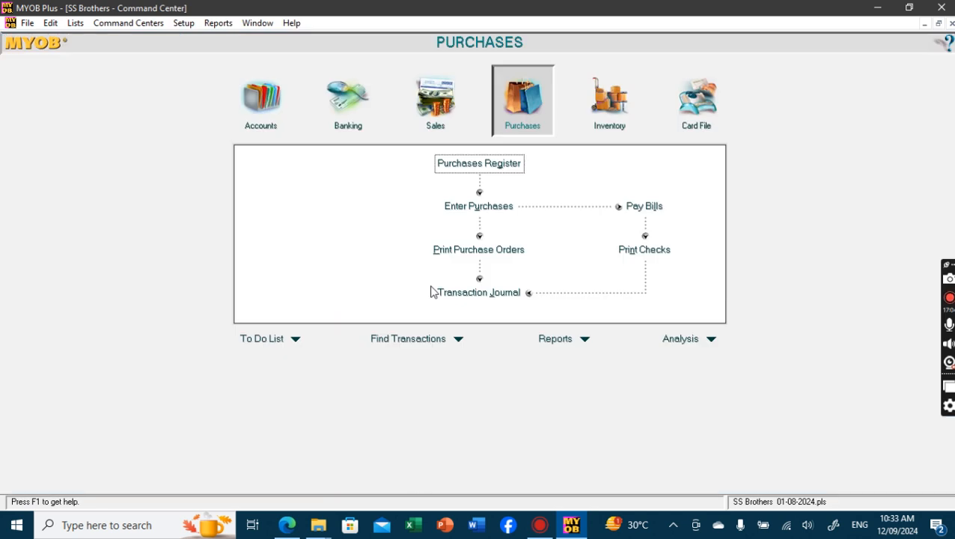
left_click(428, 101)
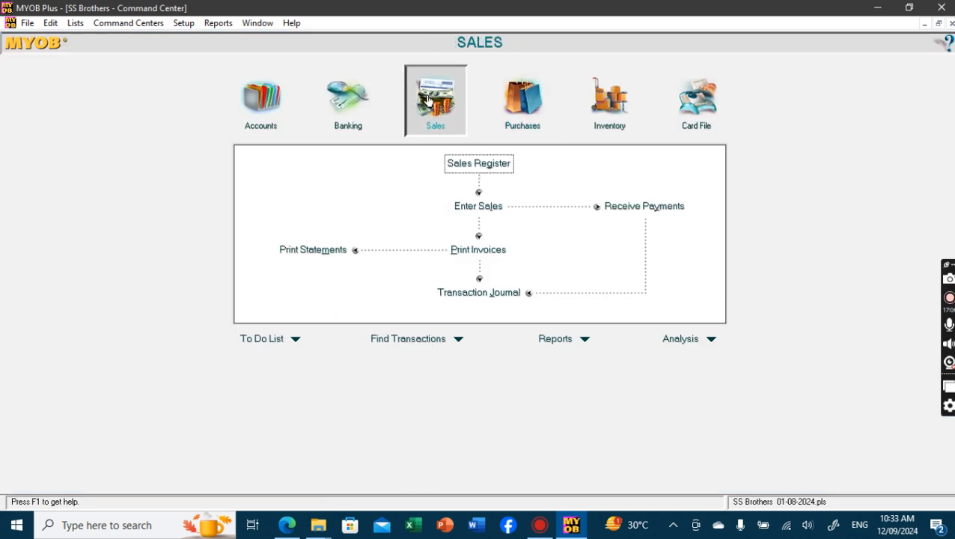
left_click(500, 168)
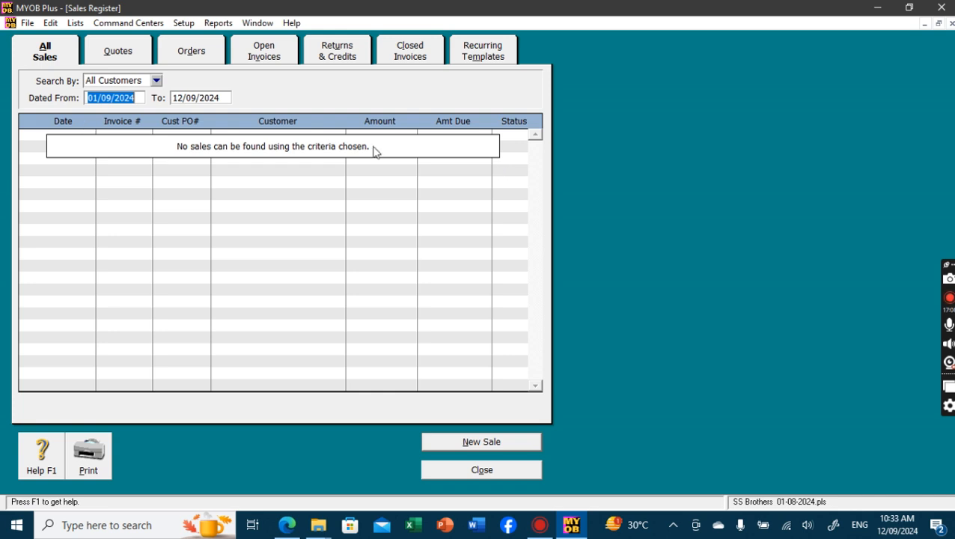
Step: Set the Sales Register start date to 01/09/2023, and view the first listed invoice without changing it
left_click(139, 96)
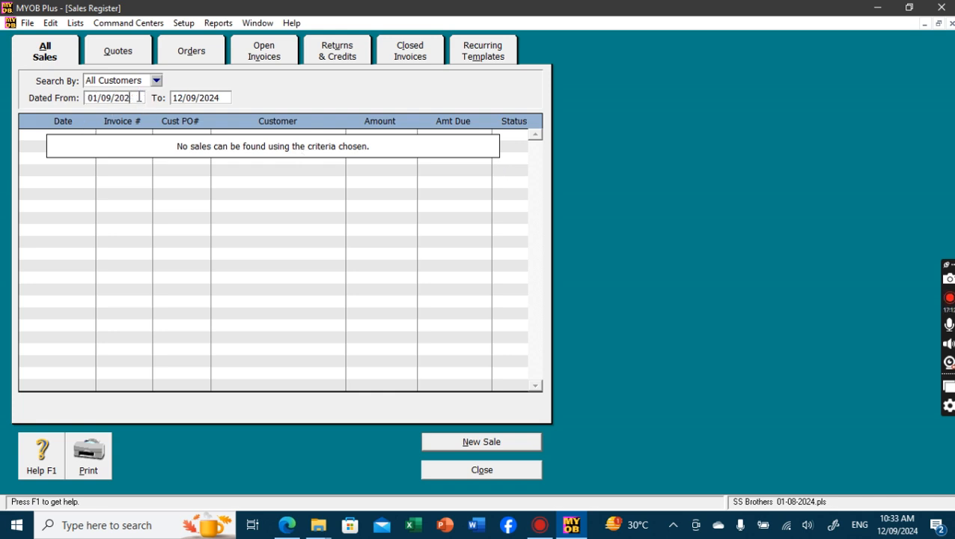
key("Tab")
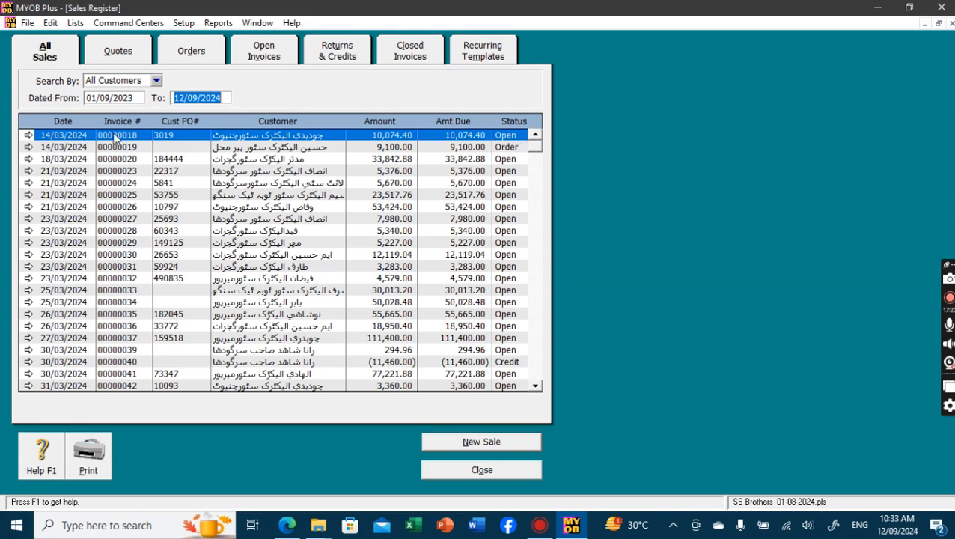
double_click(238, 139)
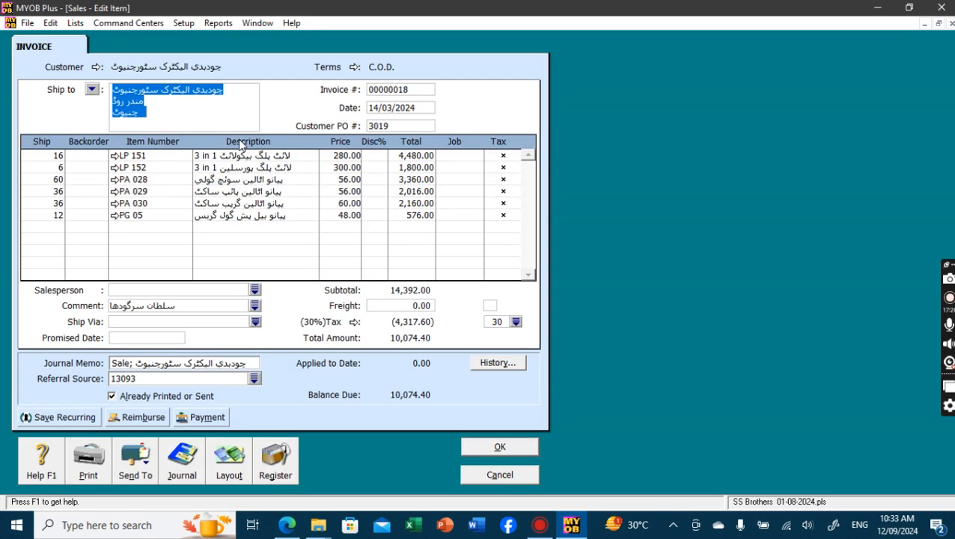
left_click(482, 478)
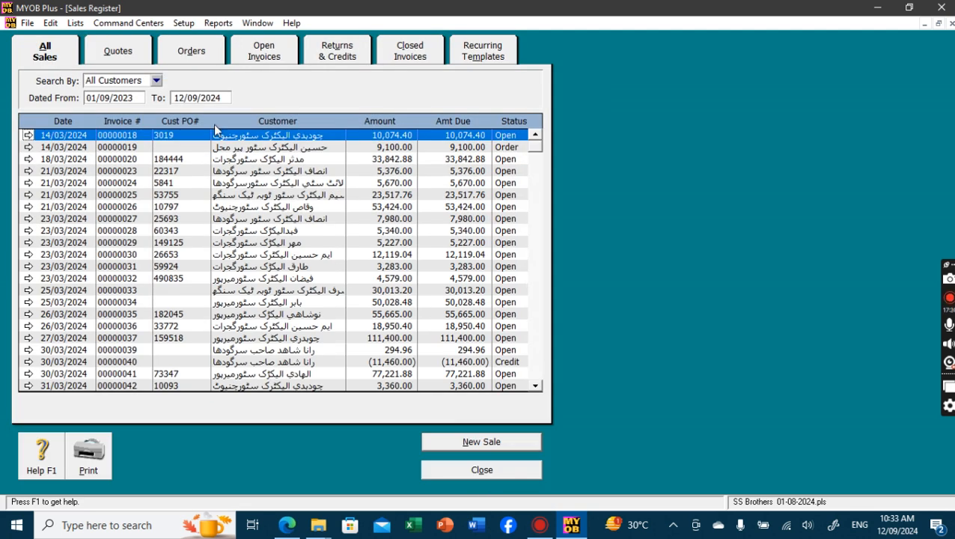
Step: Filter the Sales Register by Customer, choosing the third store in the customer list
left_click(156, 81)
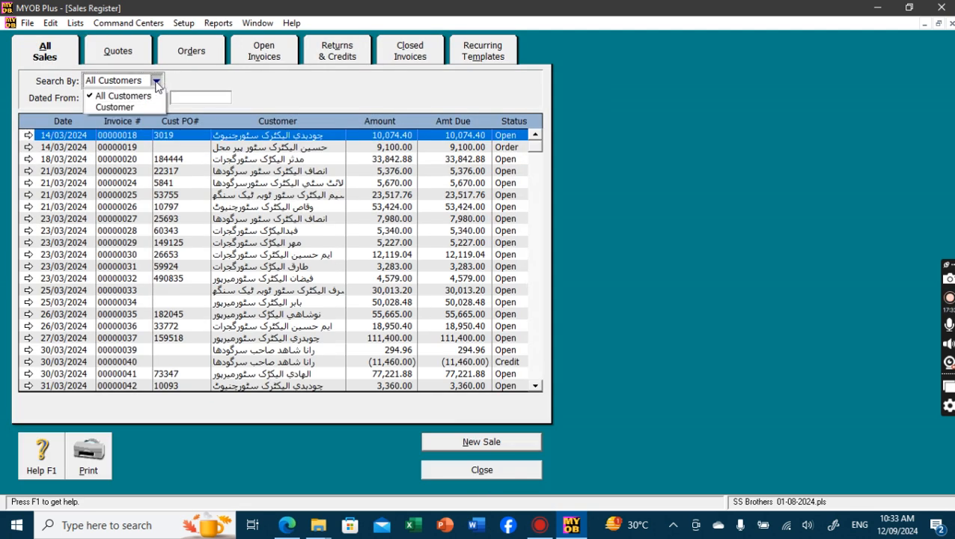
left_click(119, 107)
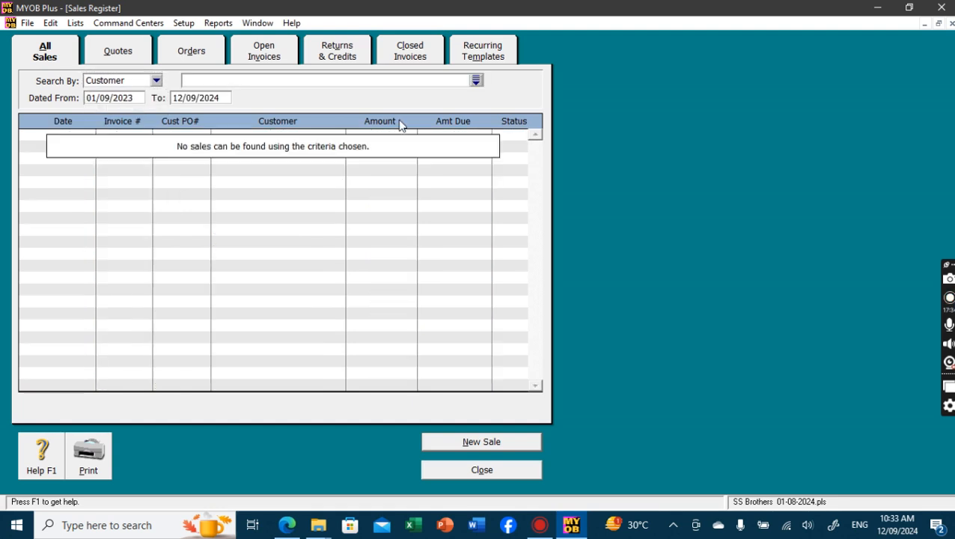
left_click(479, 82)
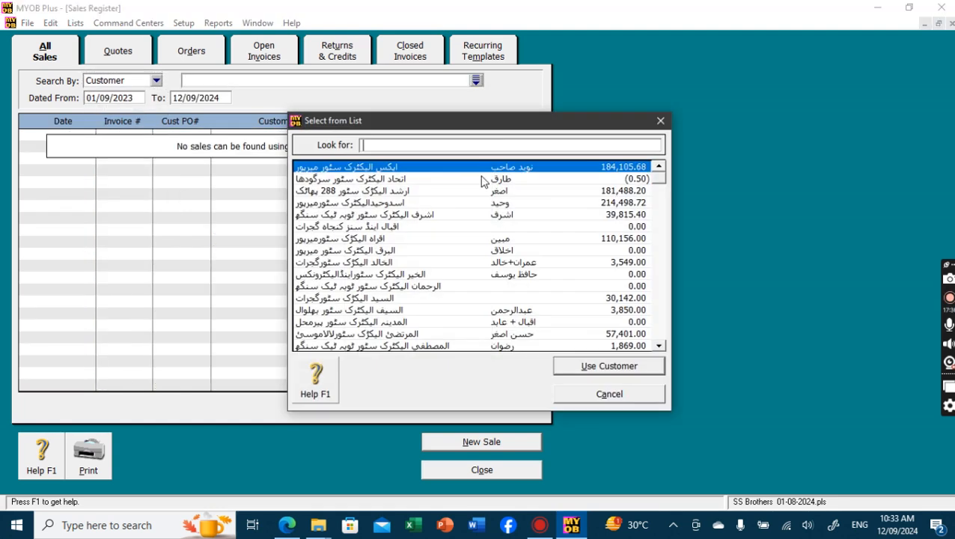
double_click(500, 191)
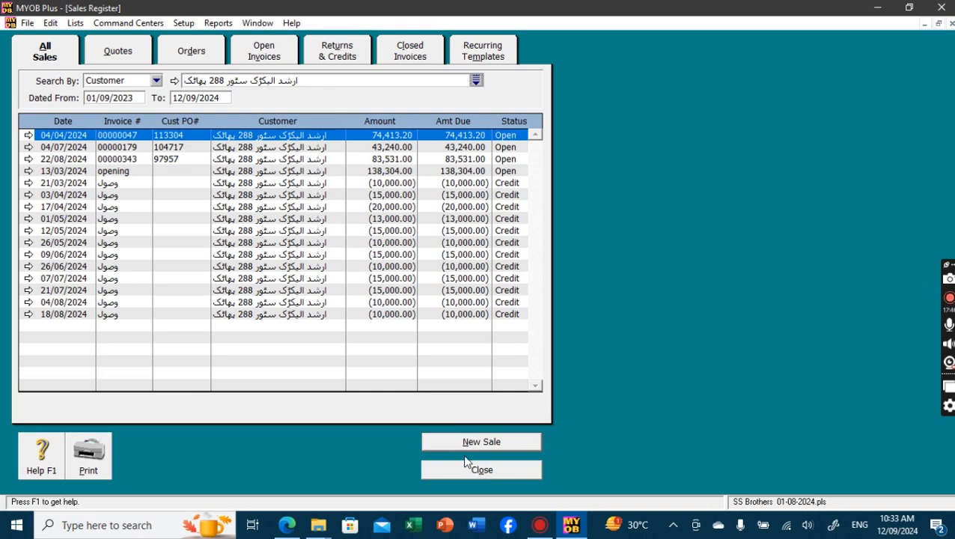
Step: Close and reopen the Sales Register, and open the filtered customer's invoice dated 22/08/2024
left_click(481, 472)
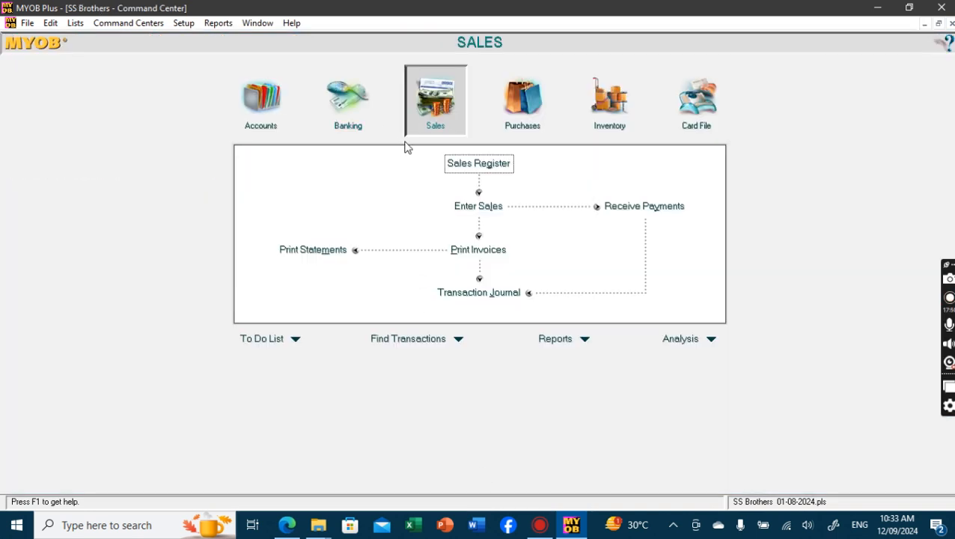
left_click(479, 163)
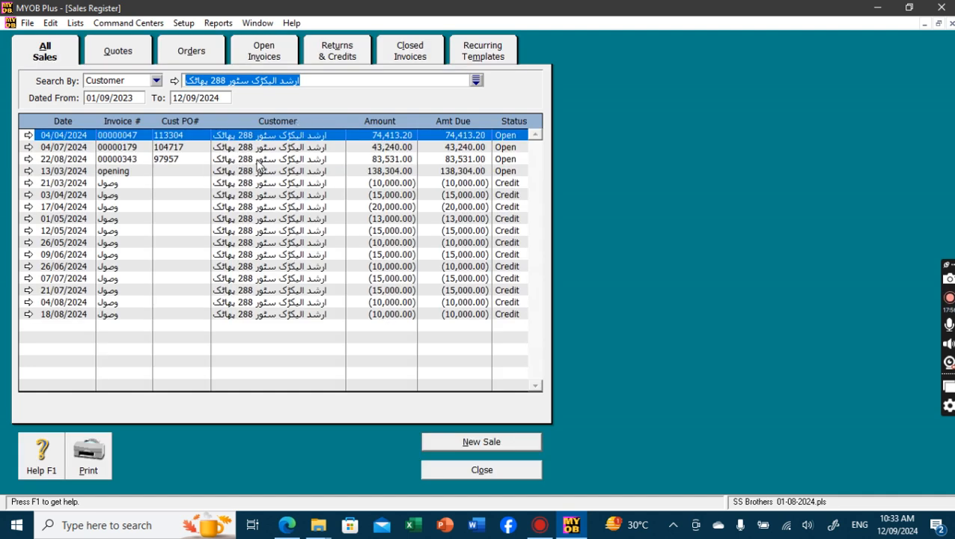
double_click(258, 160)
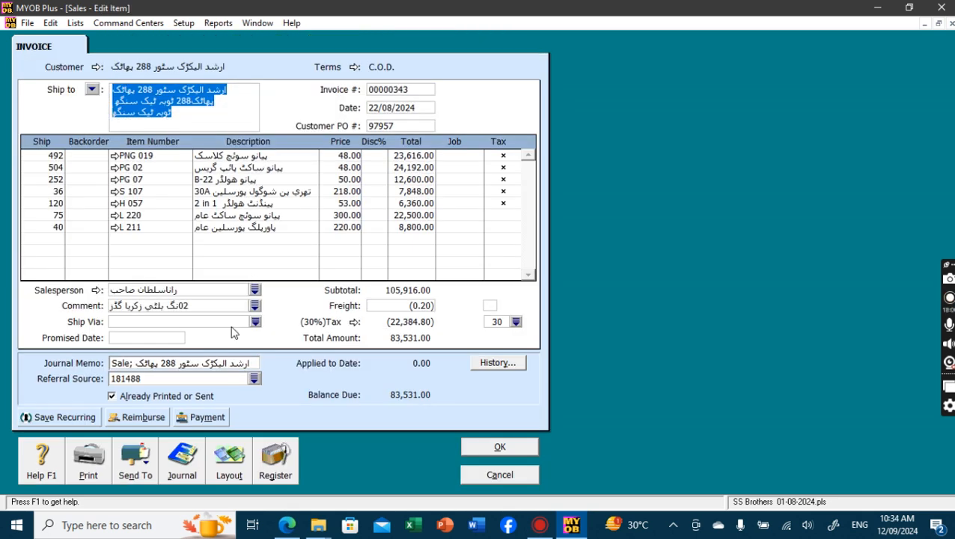
left_click(131, 461)
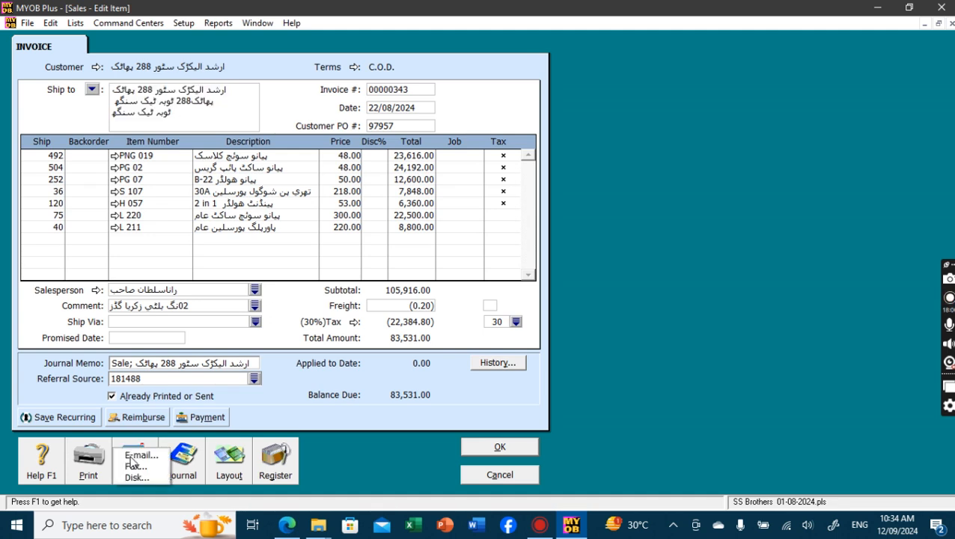
Step: Copy the invoice number and print the invoice with Microsoft Print to PDF
left_click(411, 90)
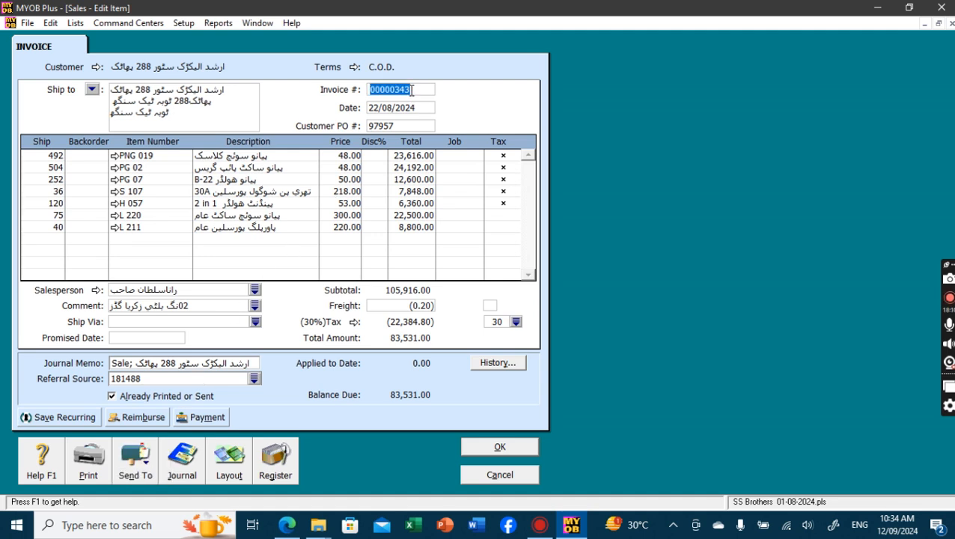
right_click(411, 90)
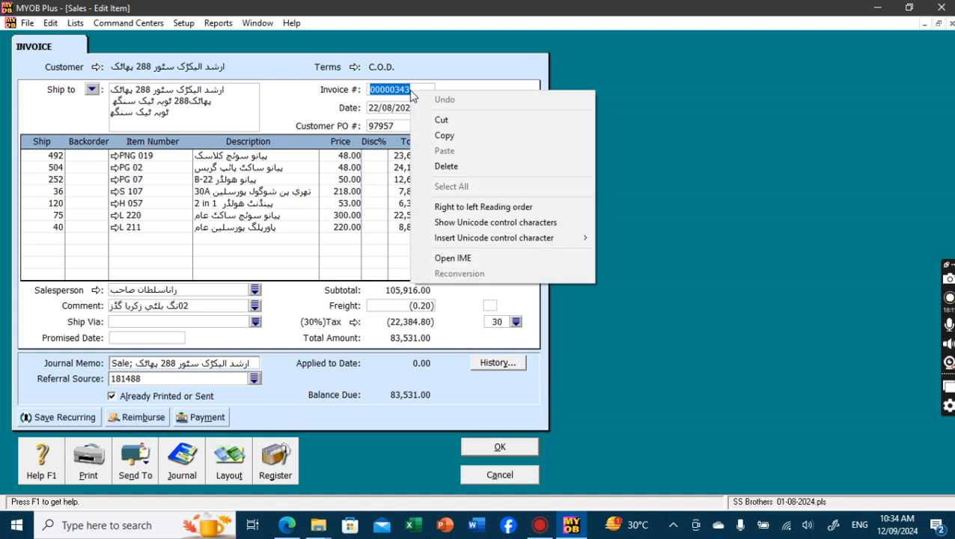
left_click(452, 136)
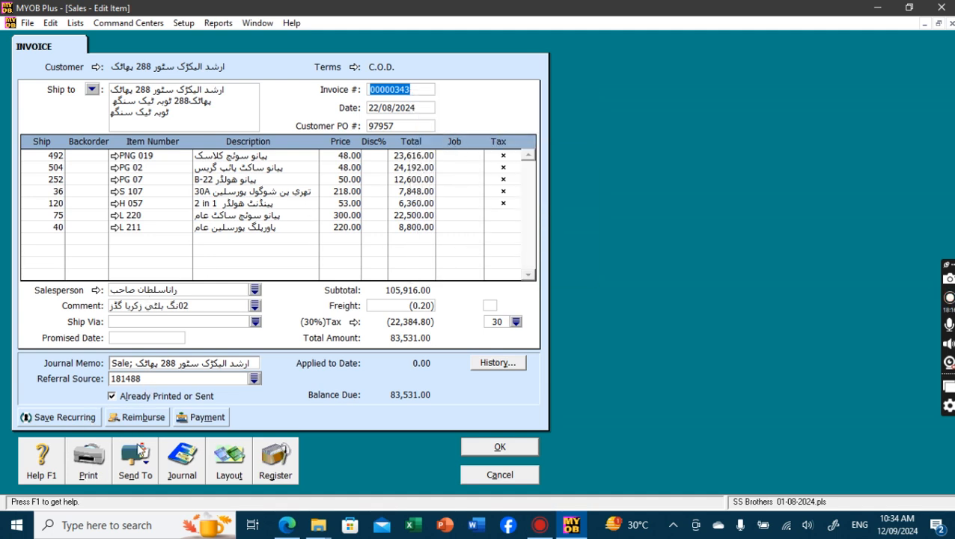
left_click(93, 479)
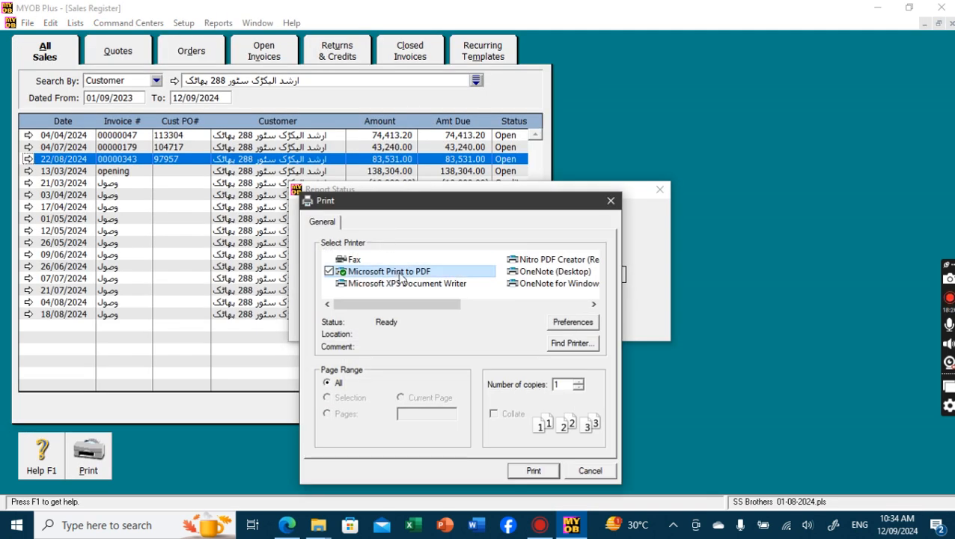
left_click(539, 471)
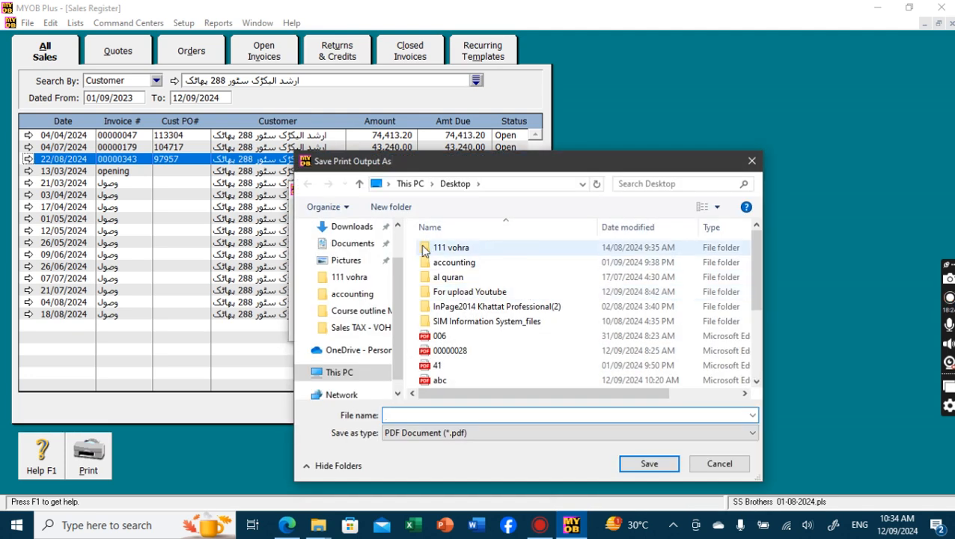
Step: Save the PDF output on the Desktop, using the copied invoice number 00000343 as the file name
scroll(398, 240, "up", 1)
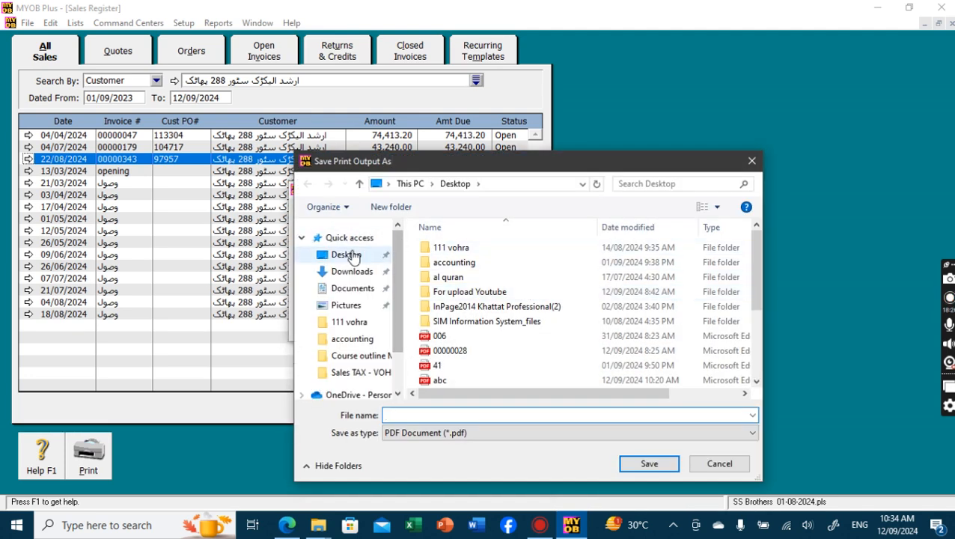
left_click(350, 255)
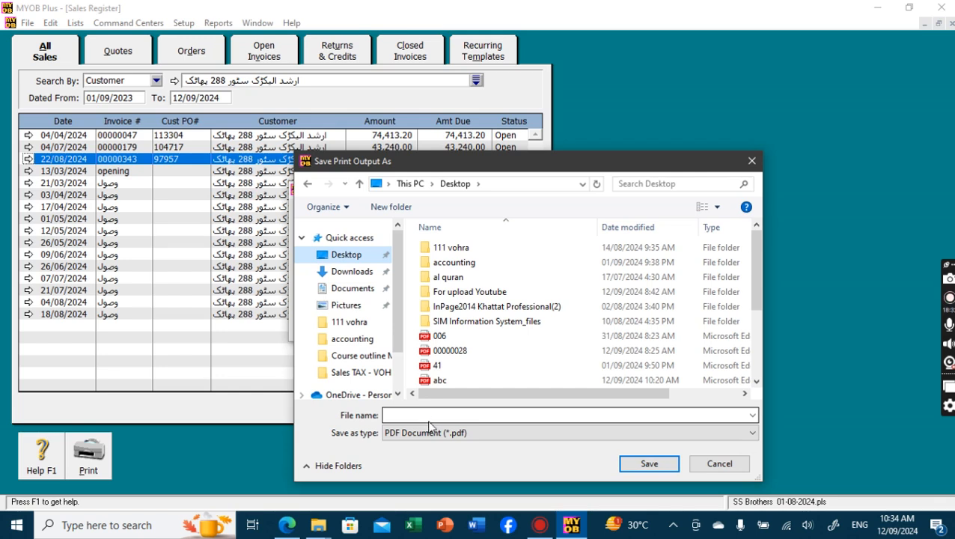
left_click(432, 413)
key("ctrl+v")
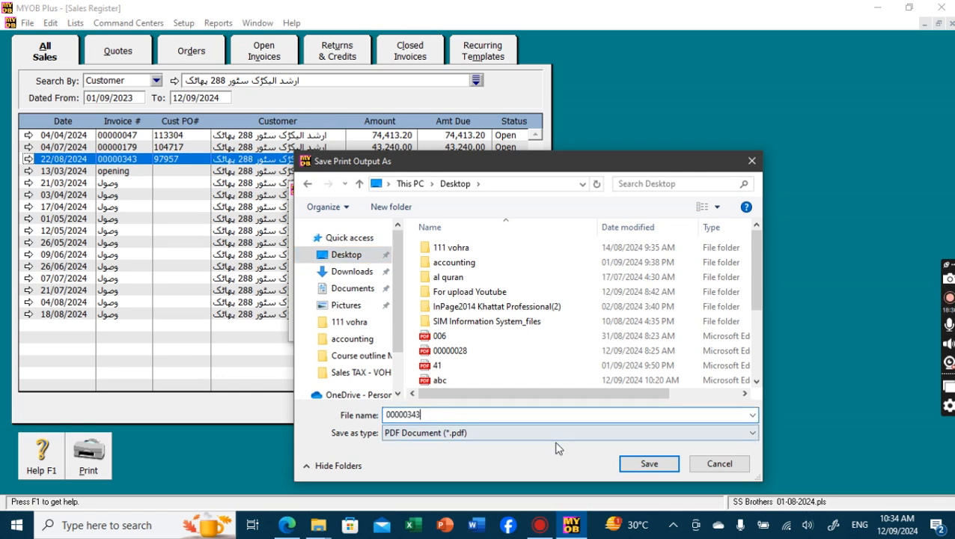
left_click(659, 467)
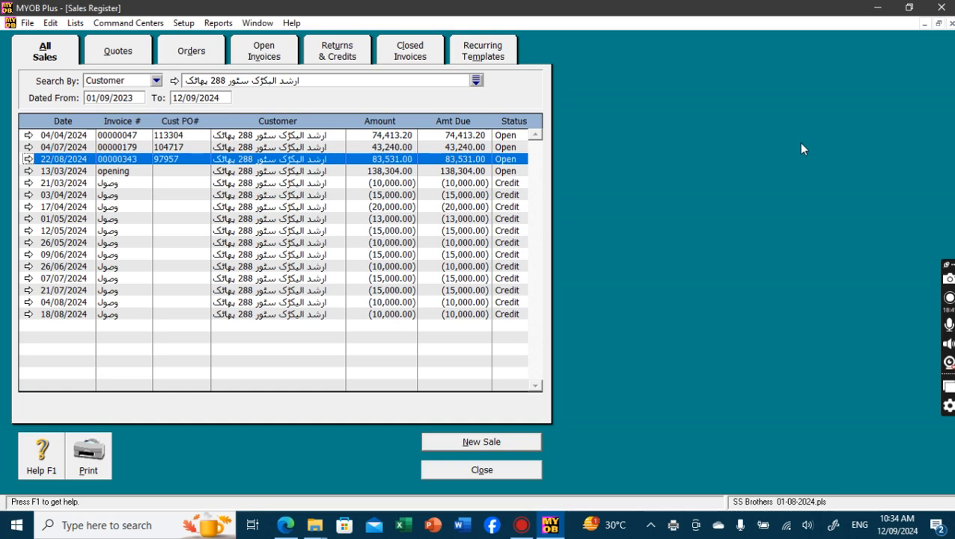
Step: Switch to the desktop, open the 00000343 PDF, and review the invoice lines and the totals at its end
left_click(876, 7)
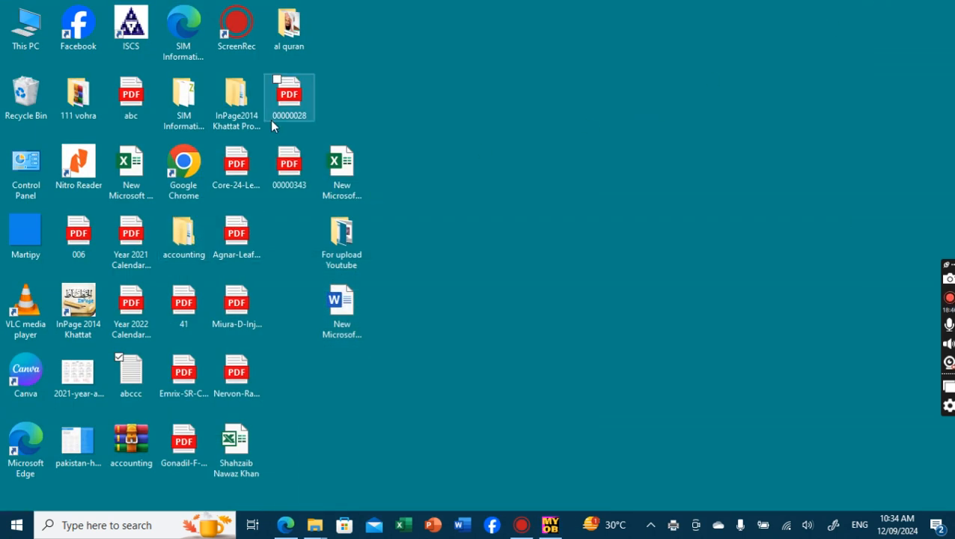
left_click(294, 164)
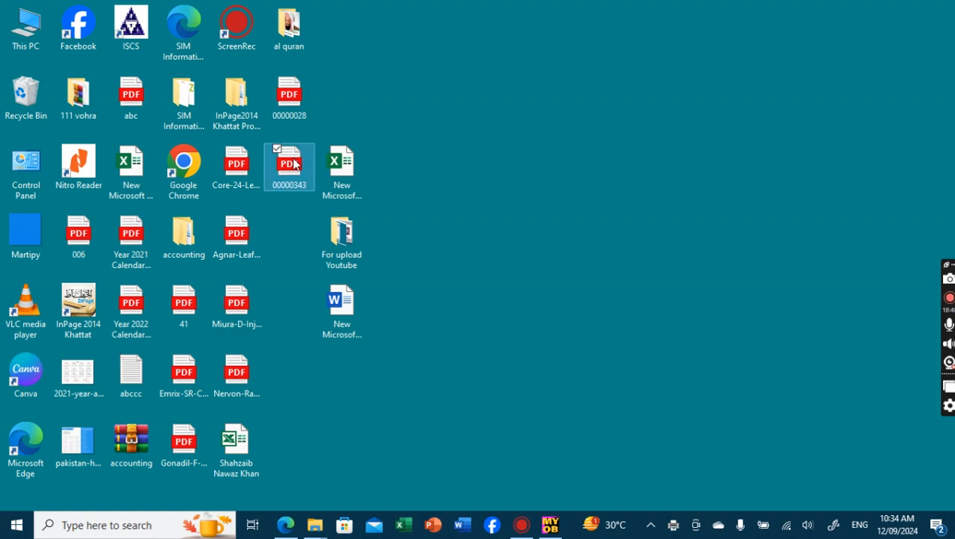
double_click(294, 165)
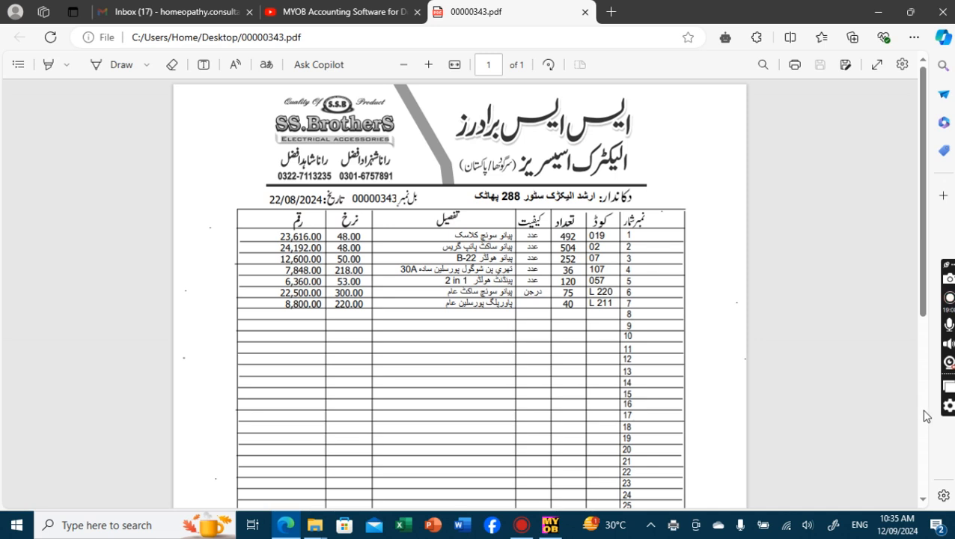
scroll(927, 416, "down", 5)
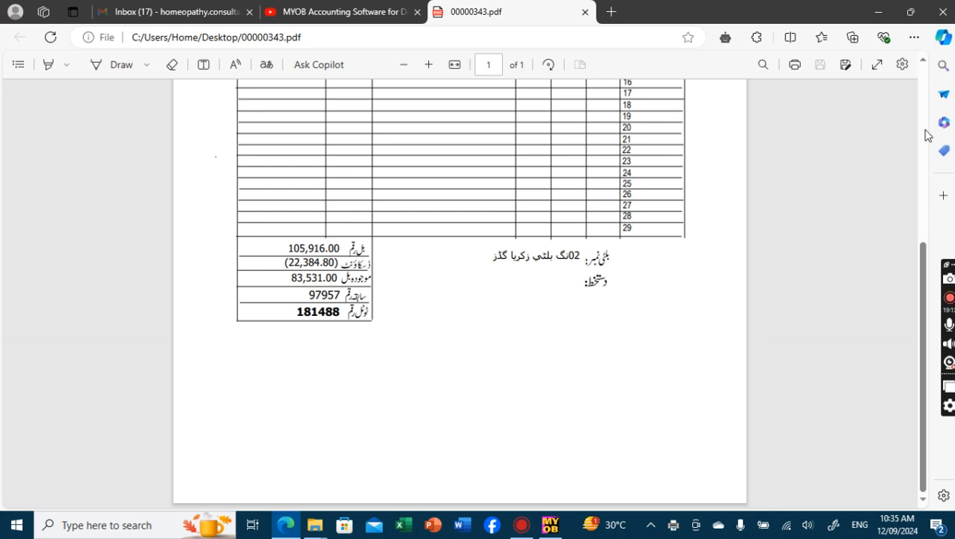
scroll(926, 135, "up", 5)
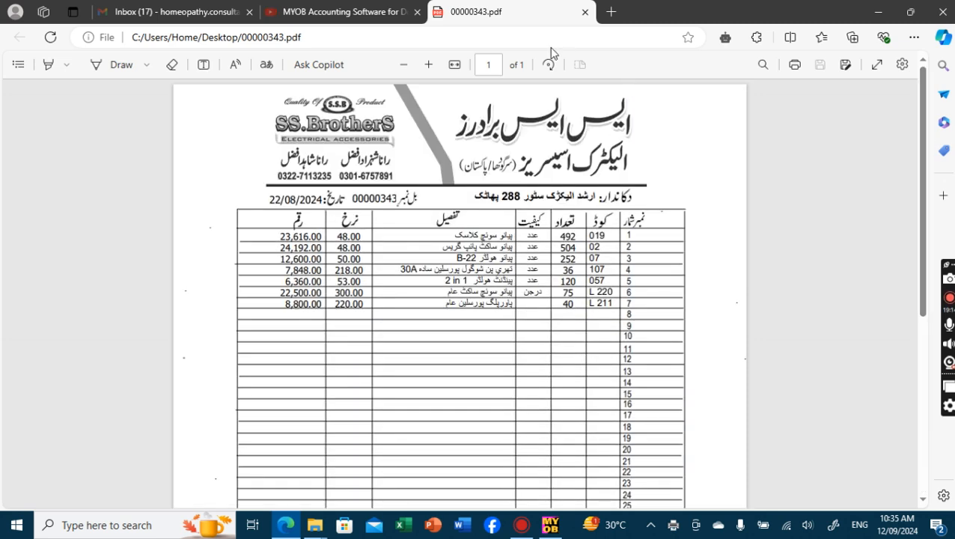
Step: Close the invoice PDF and the browser, and switch back to MYOB
left_click(585, 12)
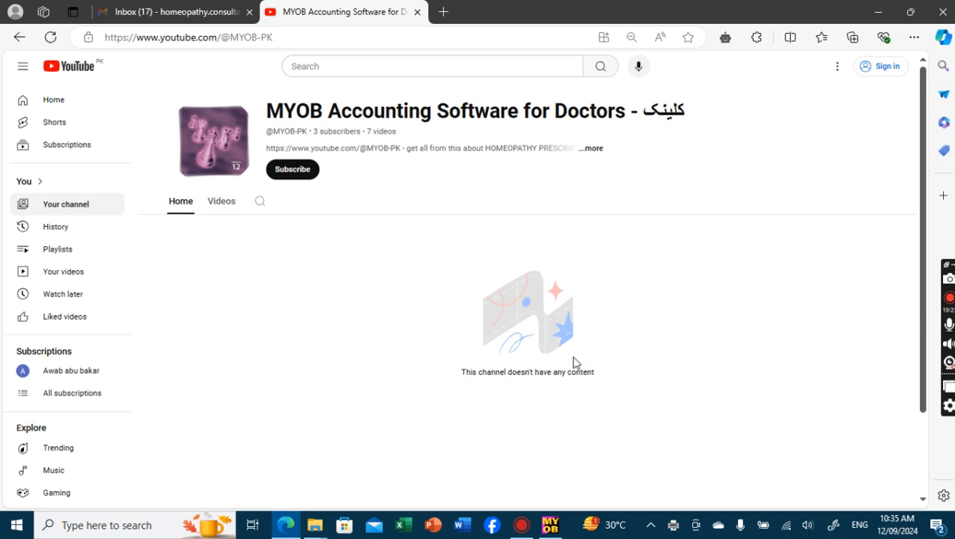
left_click(932, 12)
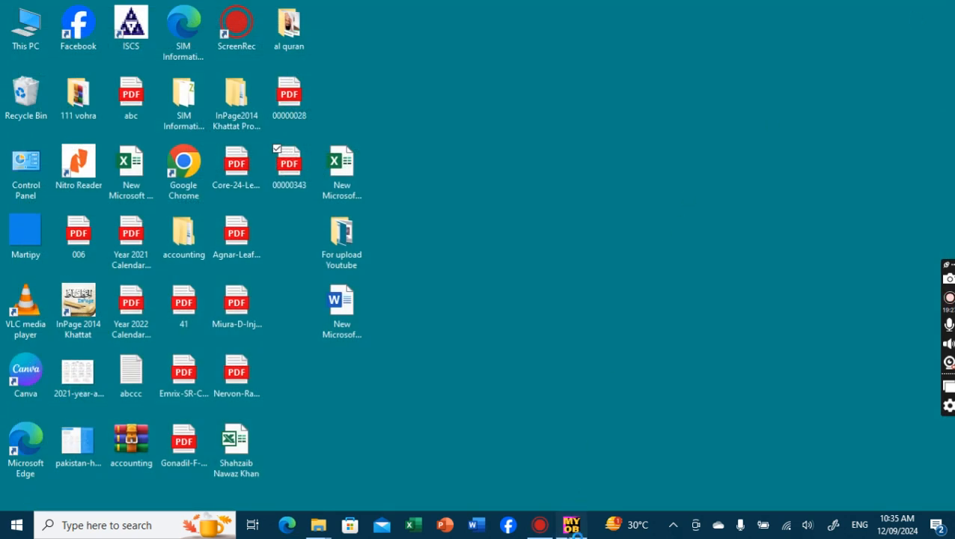
left_click(570, 524)
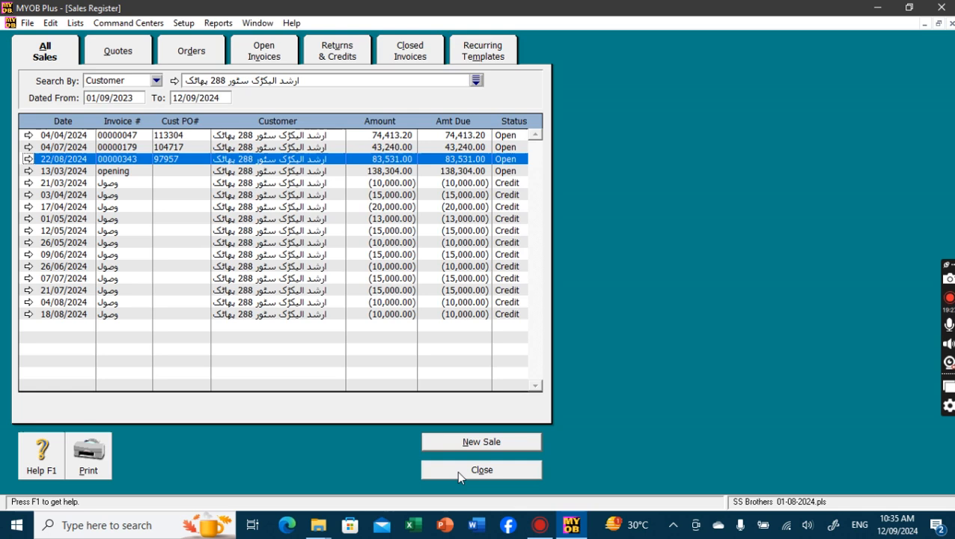
Step: Close the Sales Register, and review the expense and asset accounts in the Accounts List
left_click(457, 470)
left_click(263, 120)
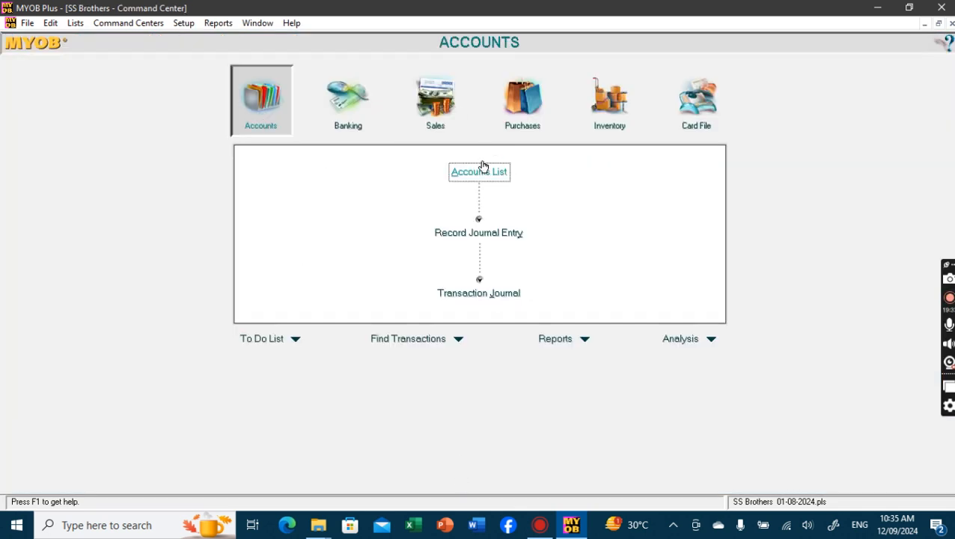
left_click(483, 171)
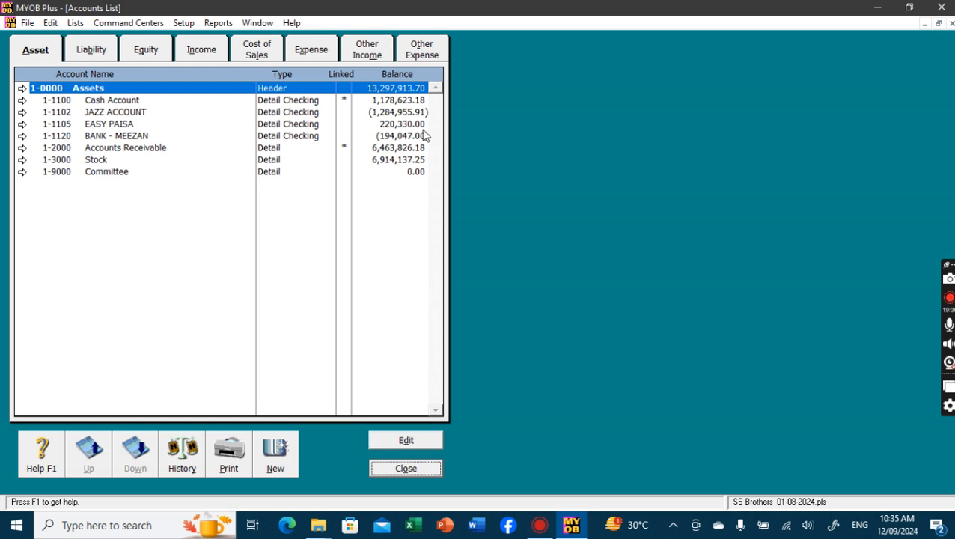
left_click(314, 54)
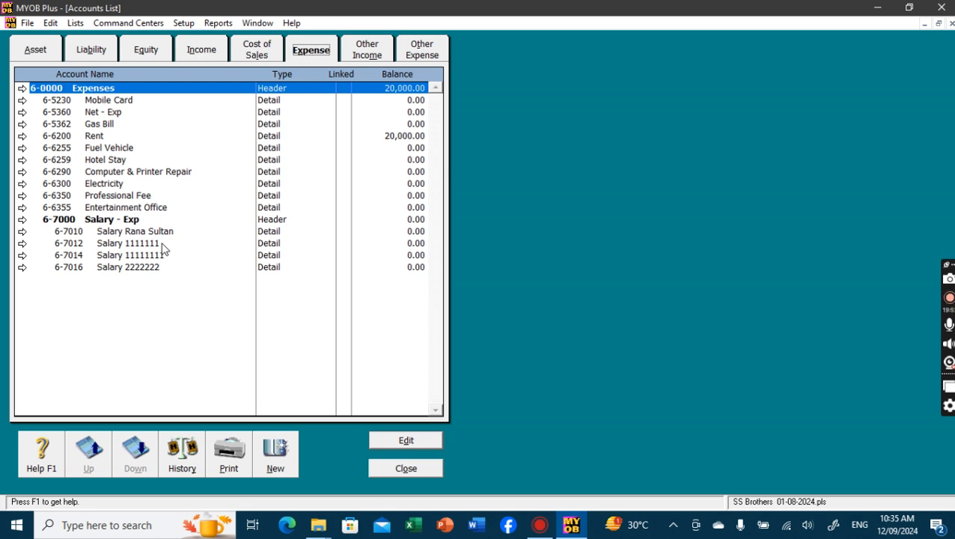
left_click(41, 51)
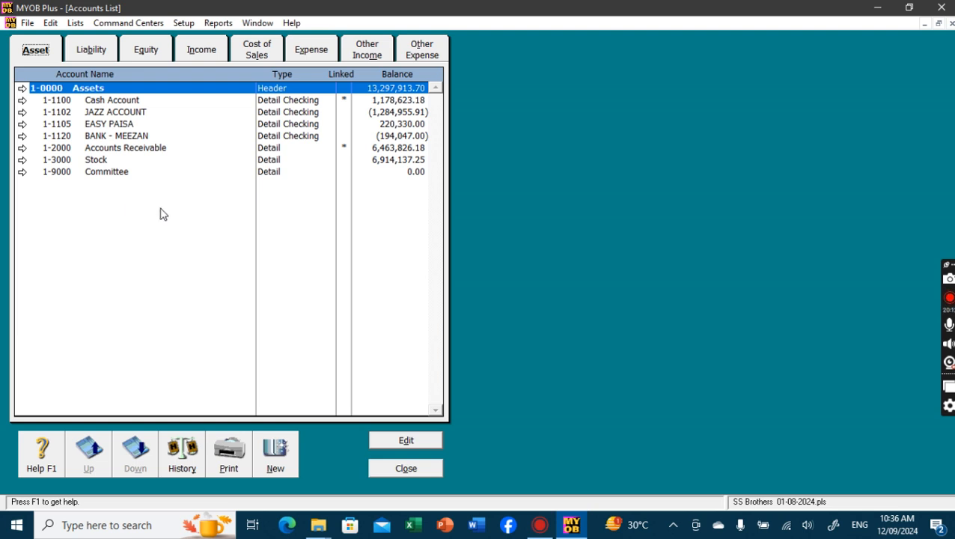
Step: Close the Accounts List, and view the blank Record Journal Entry form without recording anything
left_click(423, 465)
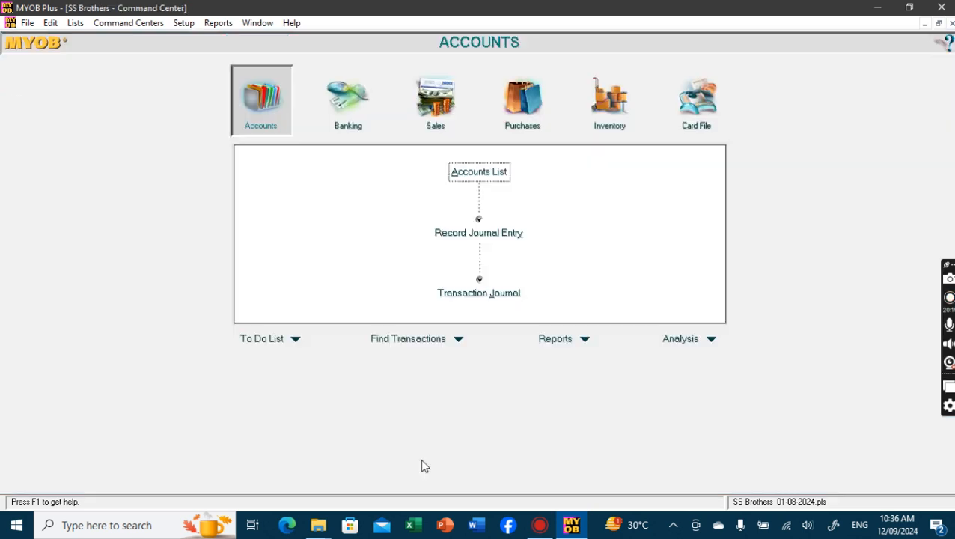
left_click(486, 234)
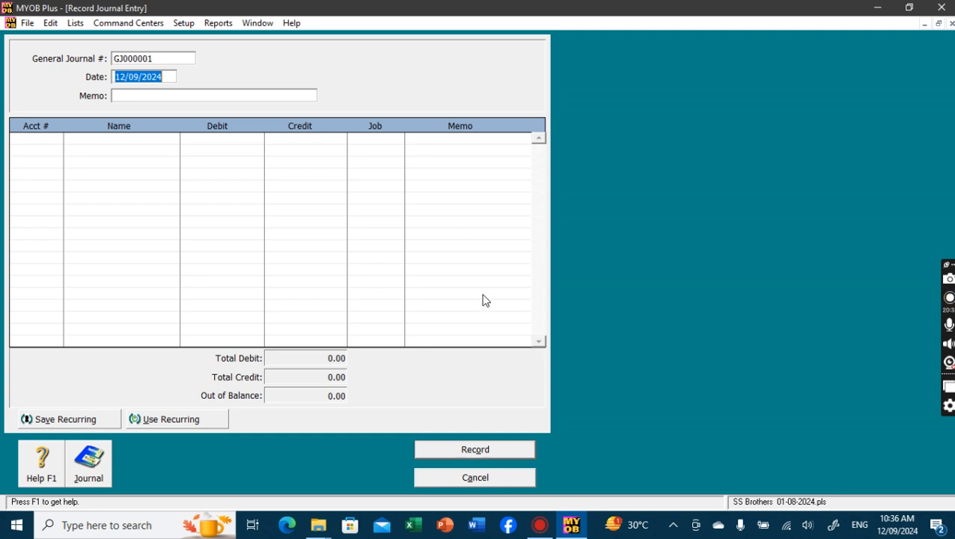
left_click(500, 479)
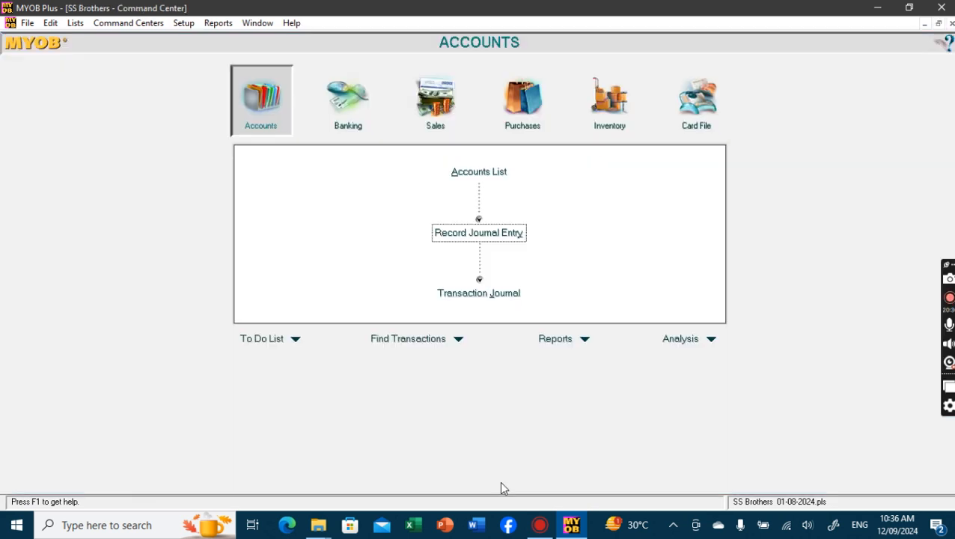
Step: Open the Bank Register from the Banking command center, and allocate a new Spend Money entry to account 6-6200 Rent
left_click(348, 94)
left_click(488, 174)
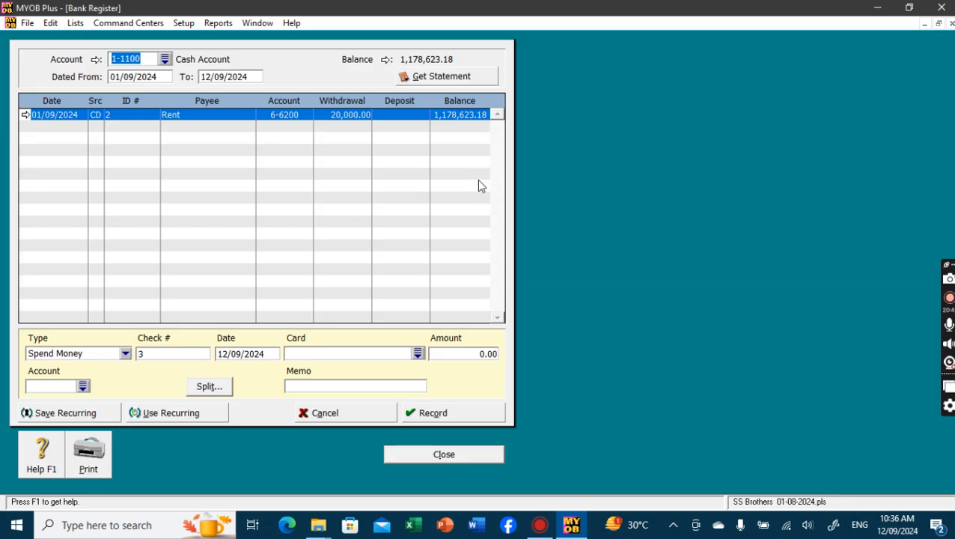
left_click(83, 387)
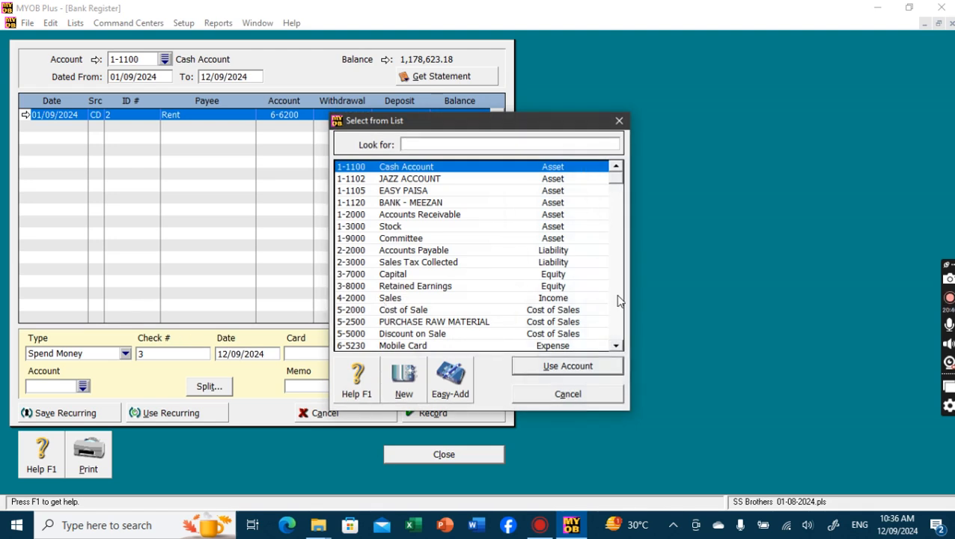
left_click(616, 316)
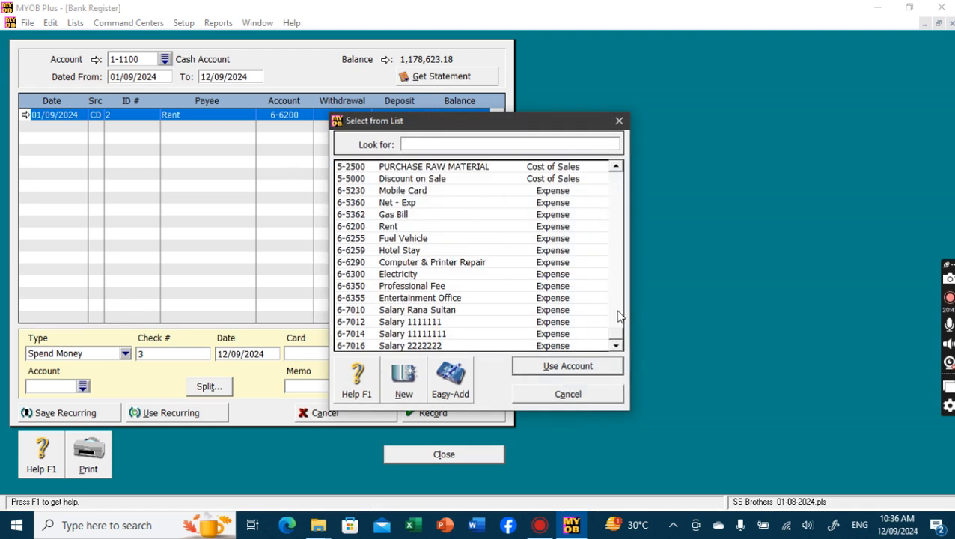
double_click(553, 227)
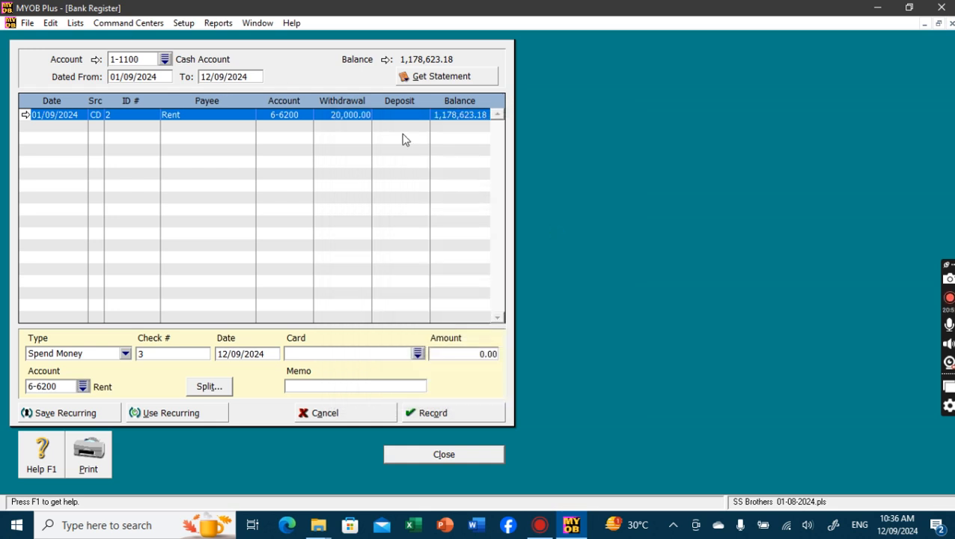
Step: Set the Spend Money amount to 20,000.00 with the memo Rent, and record the transaction
left_click(473, 354)
type("20,000")
key("Tab")
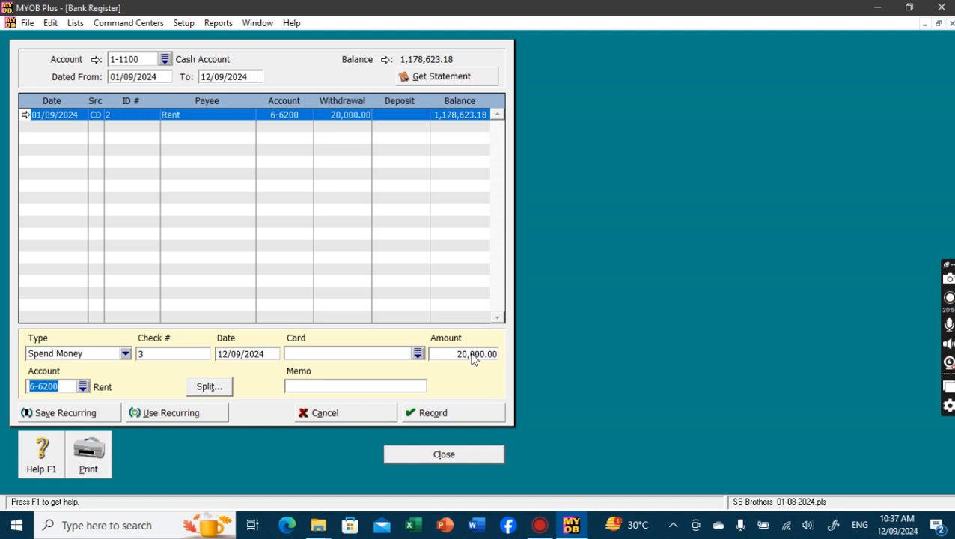
left_click(368, 384)
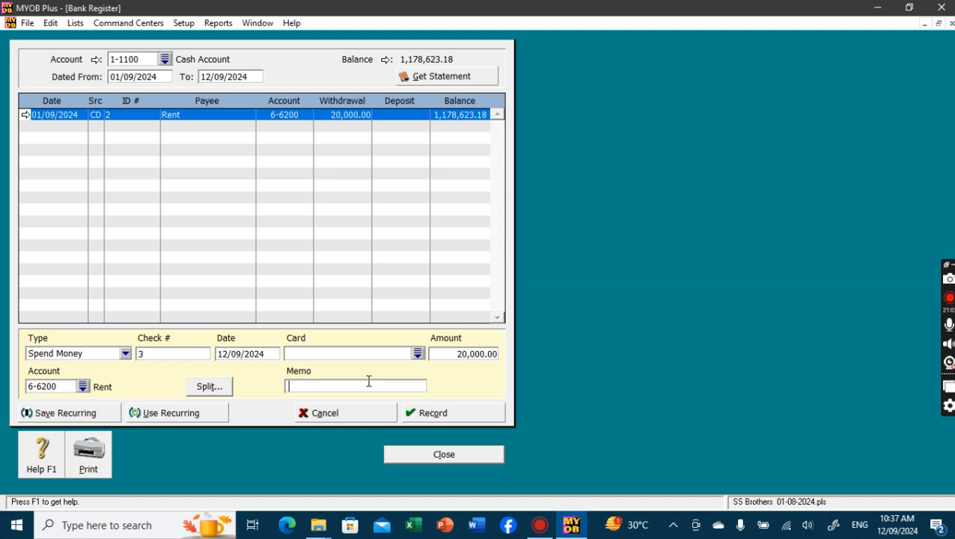
type("Rent")
left_click(455, 411)
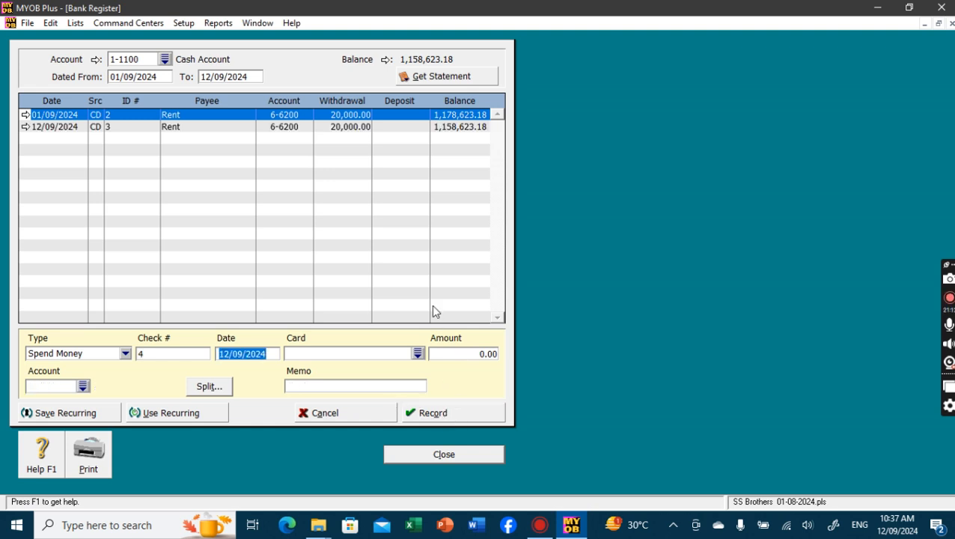
Step: Change the amount of the 12/09/2024 Rent transaction in the Bank Register to 25,000.00 and save it
left_click(355, 127)
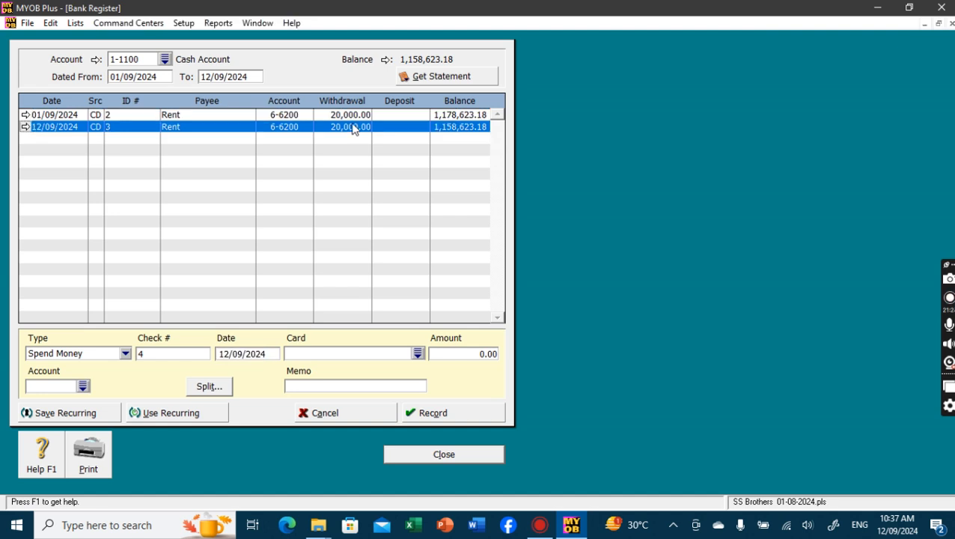
double_click(354, 127)
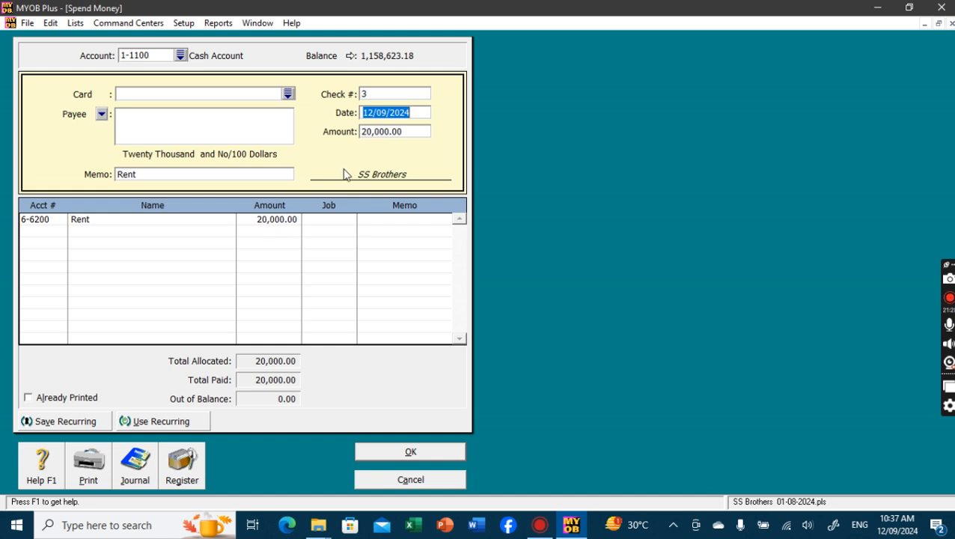
left_click(392, 134)
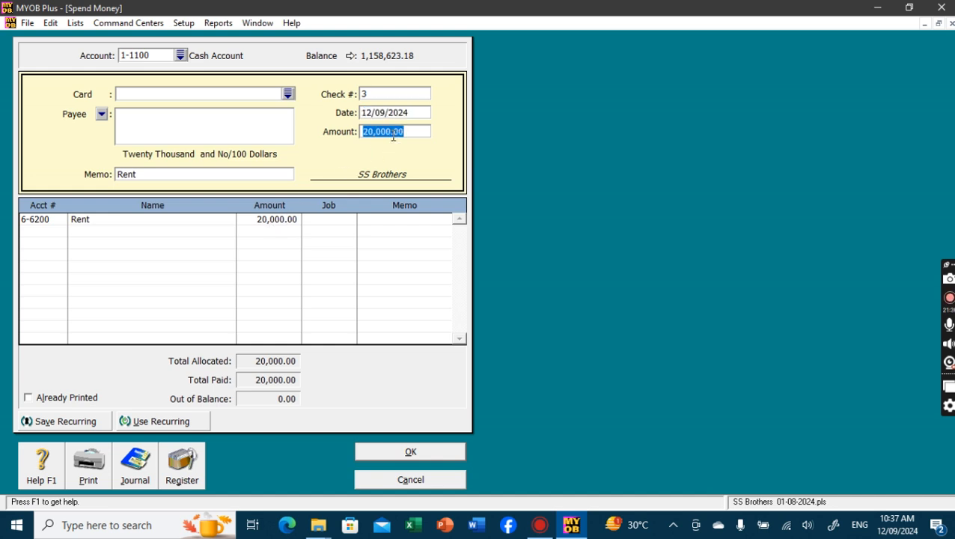
type("25")
key("Tab")
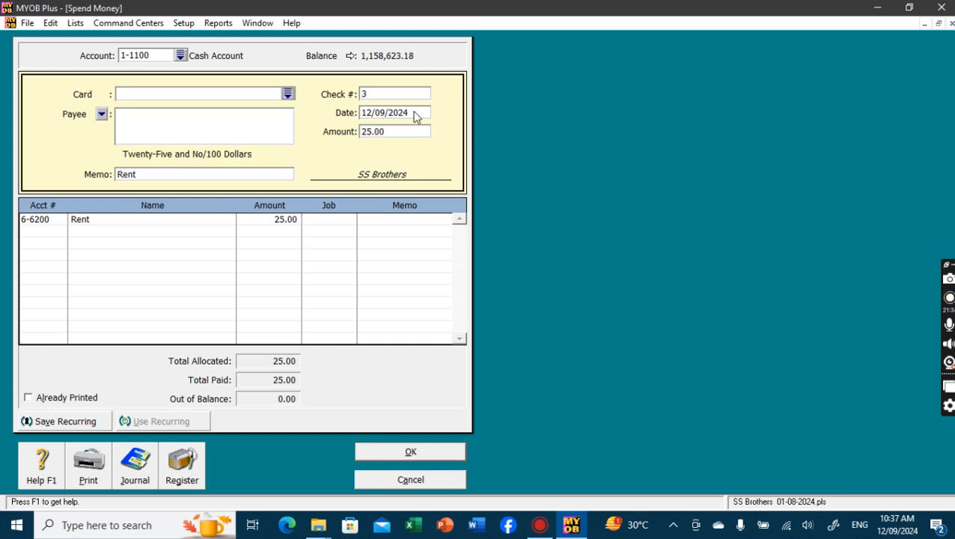
left_click(411, 131)
type("25000")
left_click(271, 221)
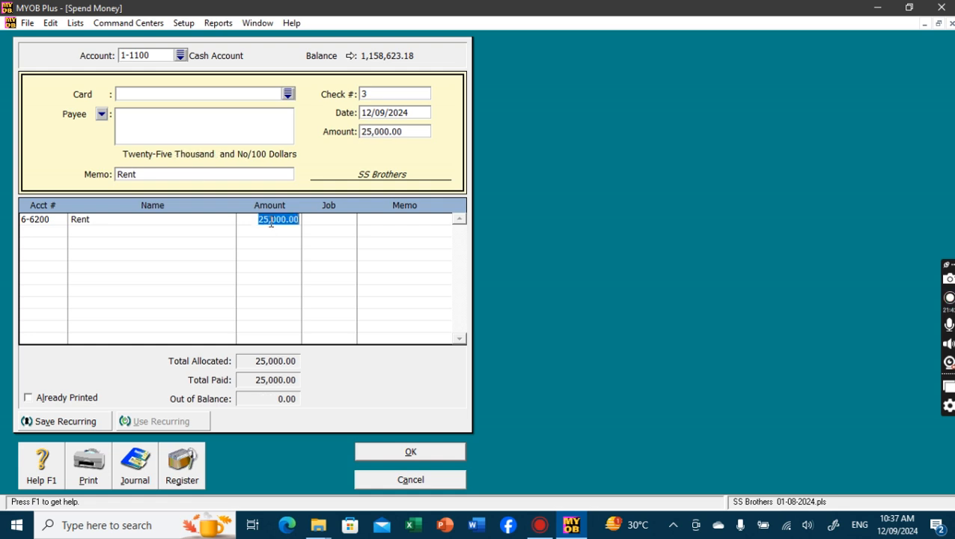
key("Return")
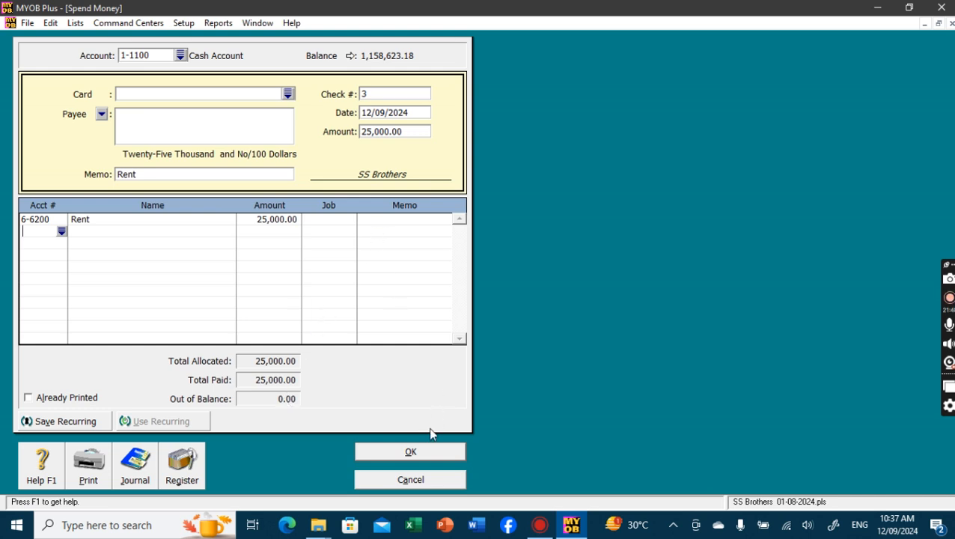
left_click(439, 454)
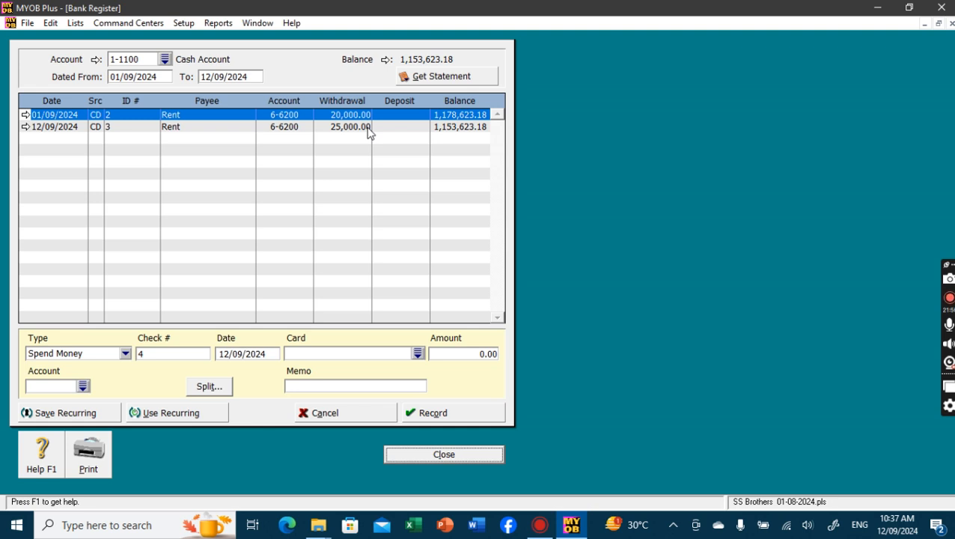
Step: Allocate a new Spend Money entry in the Bank Register to expense account 6-5230 Mobile Card
left_click(82, 387)
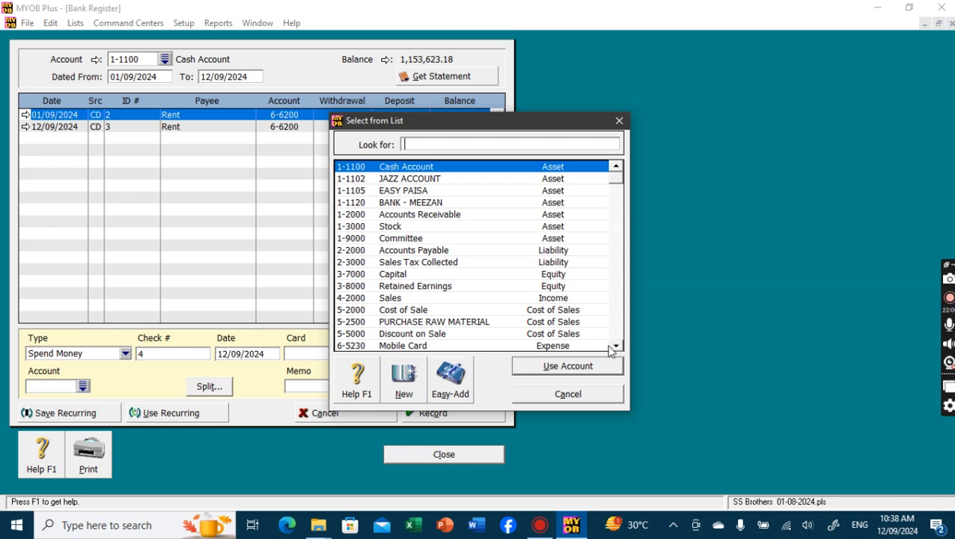
left_click(615, 345)
left_click(615, 346)
left_click(615, 345)
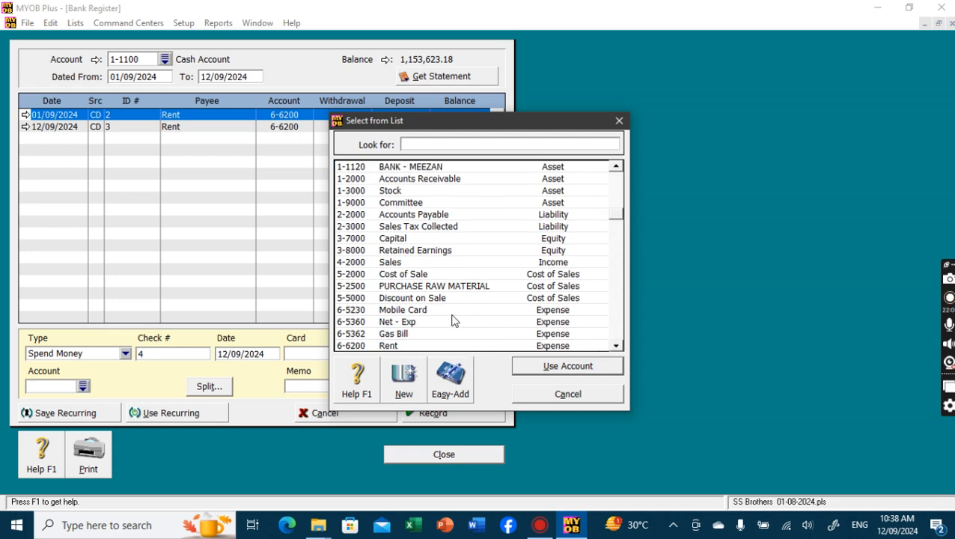
double_click(429, 309)
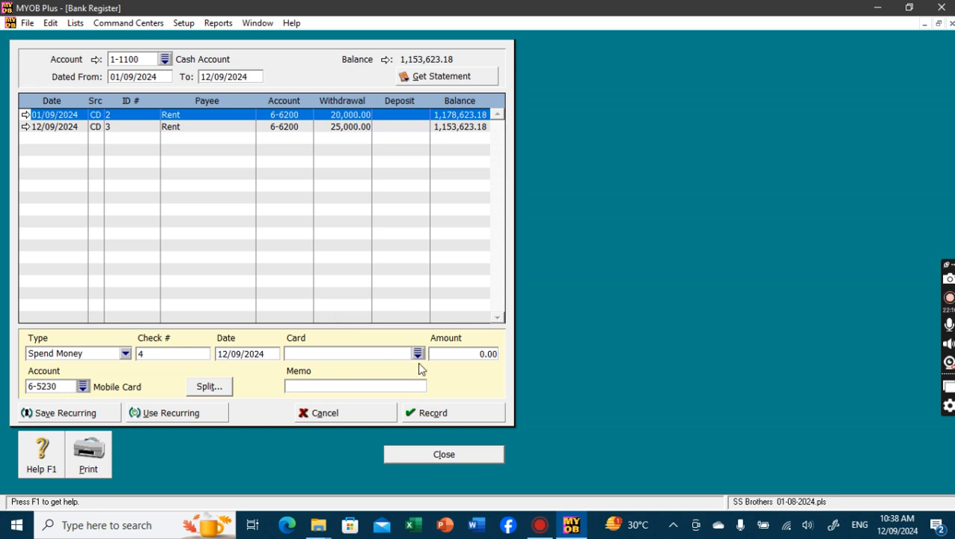
Step: Set the Spend Money amount to 1,000.00 with the memo Mobile Balance, and record the transaction
left_click(463, 353)
type("1000")
left_click(399, 386)
type("mo")
key("BackSpace")
type("Mobile Balance")
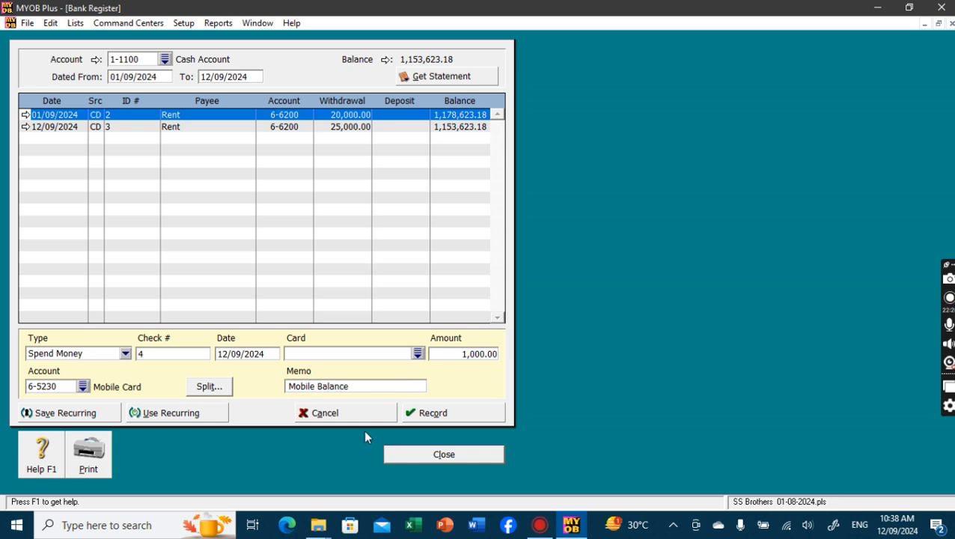
left_click(441, 419)
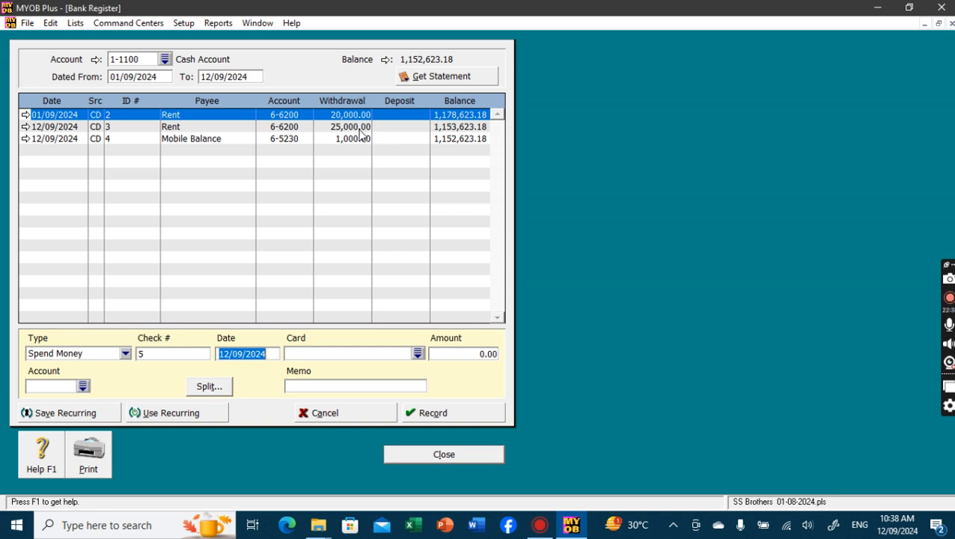
Step: Close the Bank Register window, and display the Bank Register report for only account 1-1100 Cash Account
left_click(481, 454)
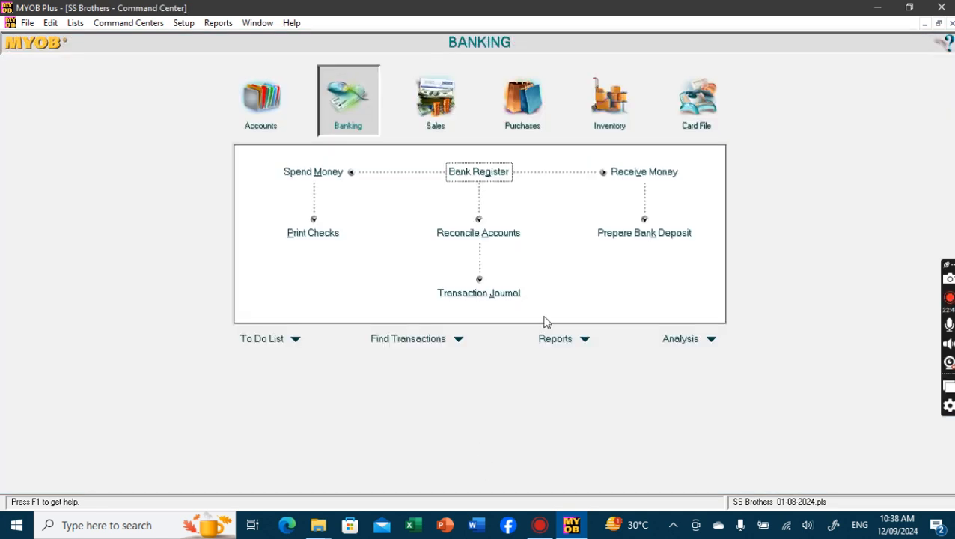
left_click(554, 339)
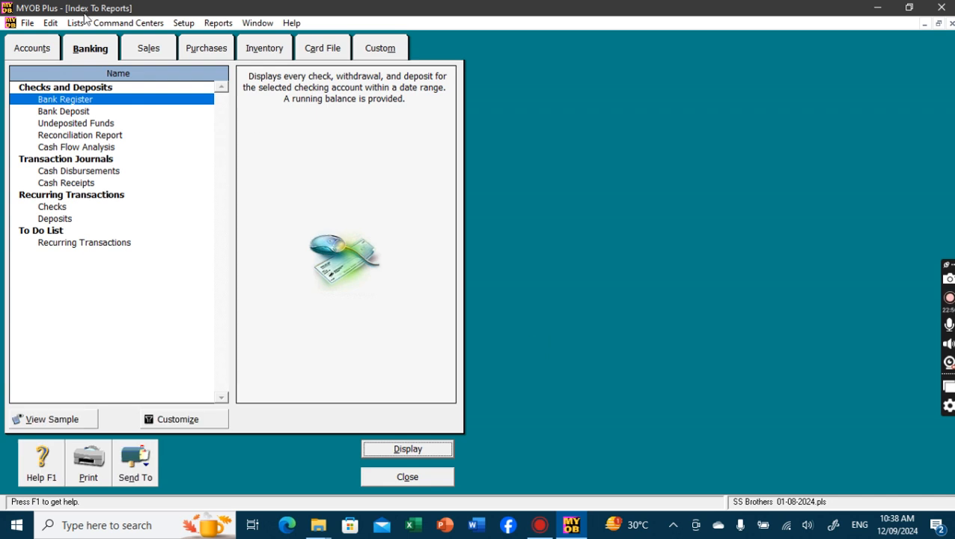
left_click(79, 103)
double_click(78, 103)
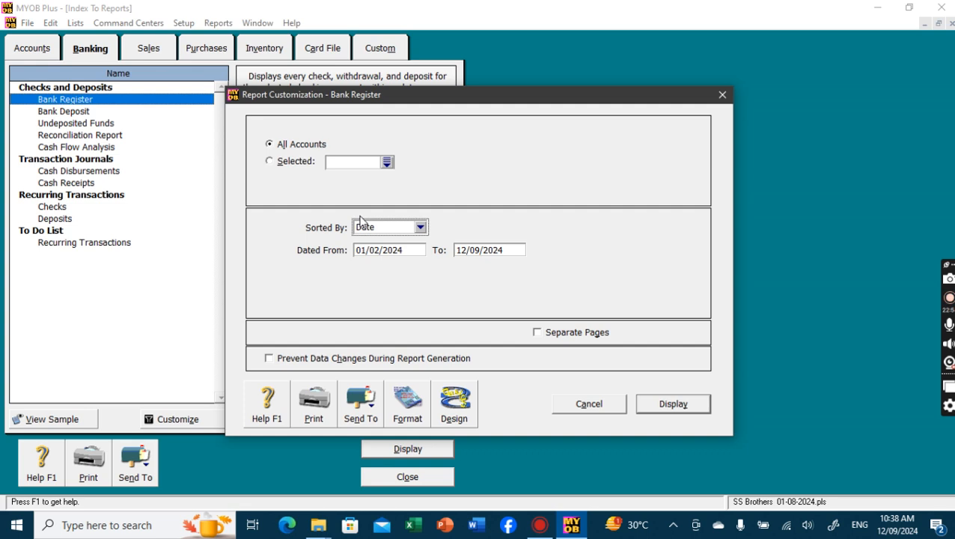
left_click(386, 162)
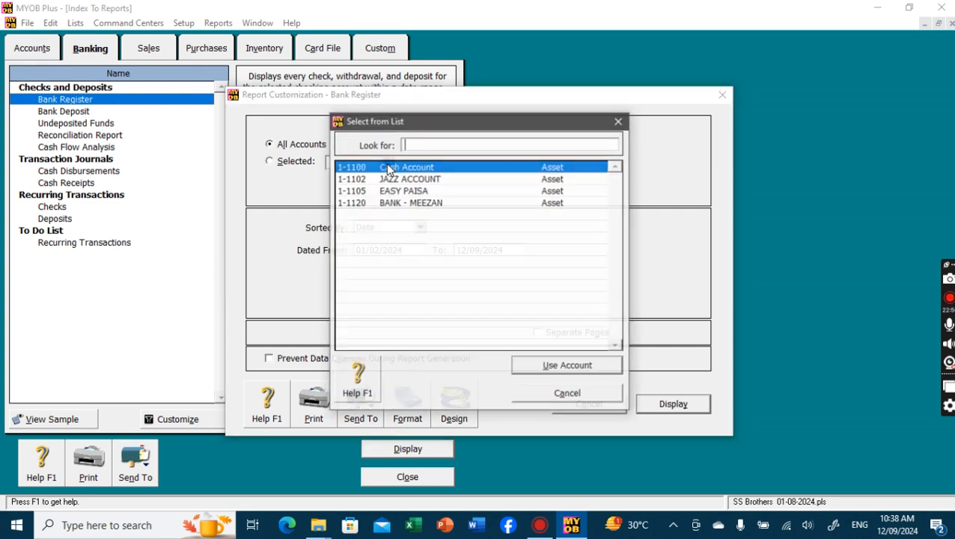
left_click(446, 172)
double_click(446, 171)
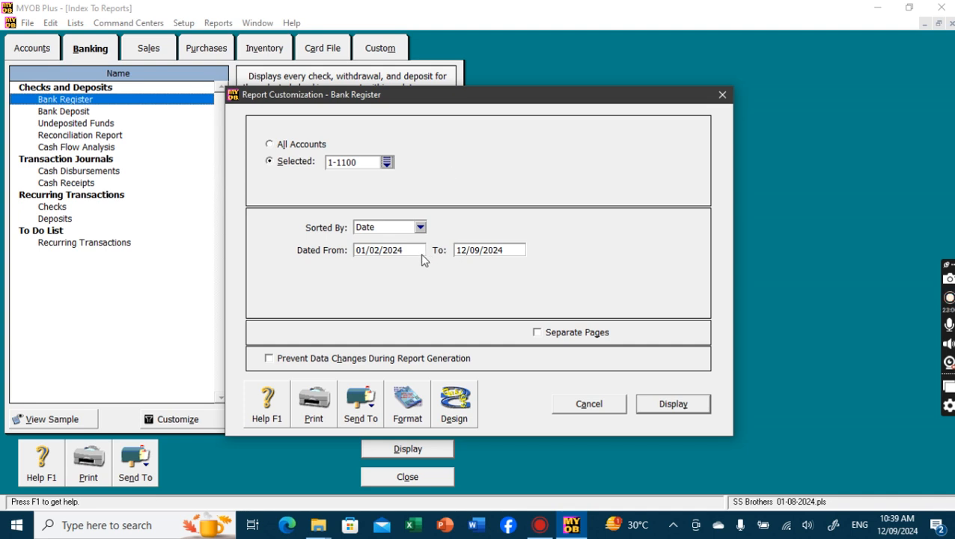
left_click(648, 402)
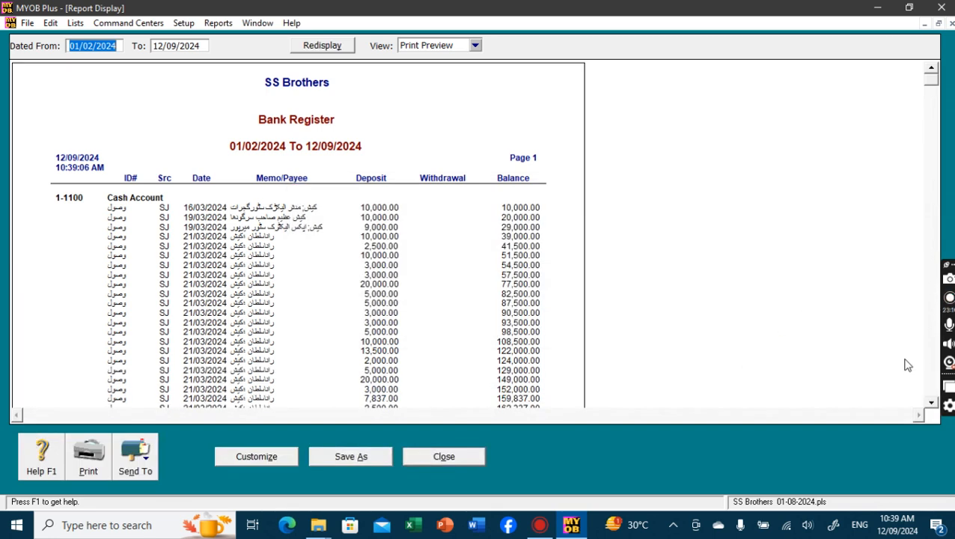
Step: Review the Bank Register report through to its final transactions and totals, and close the report
scroll(934, 396, "down", 10)
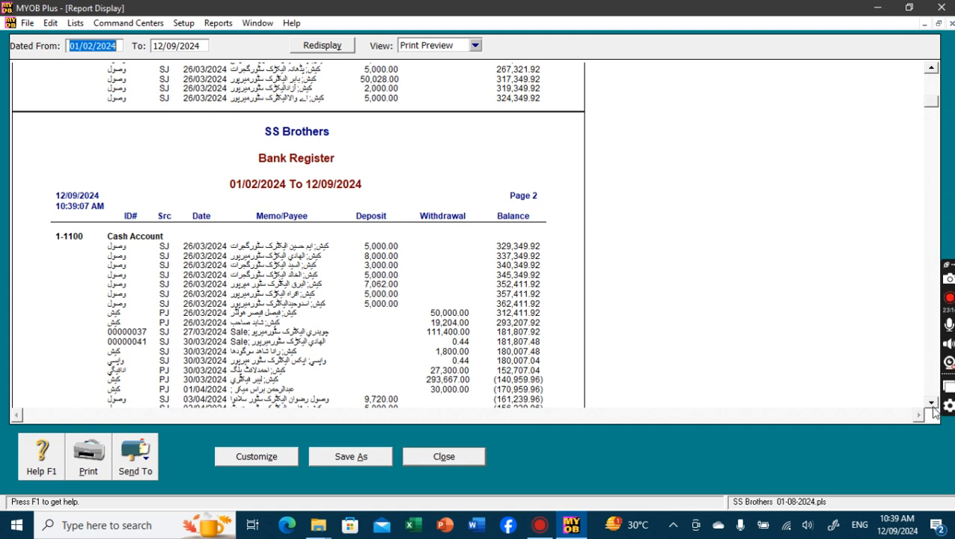
left_click(931, 403)
scroll(933, 408, "down", 4)
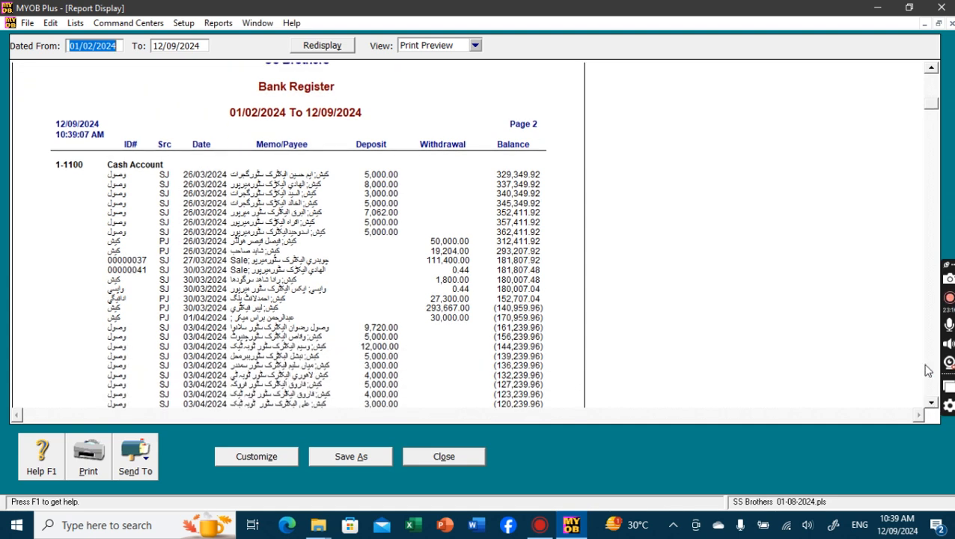
right_click(932, 375)
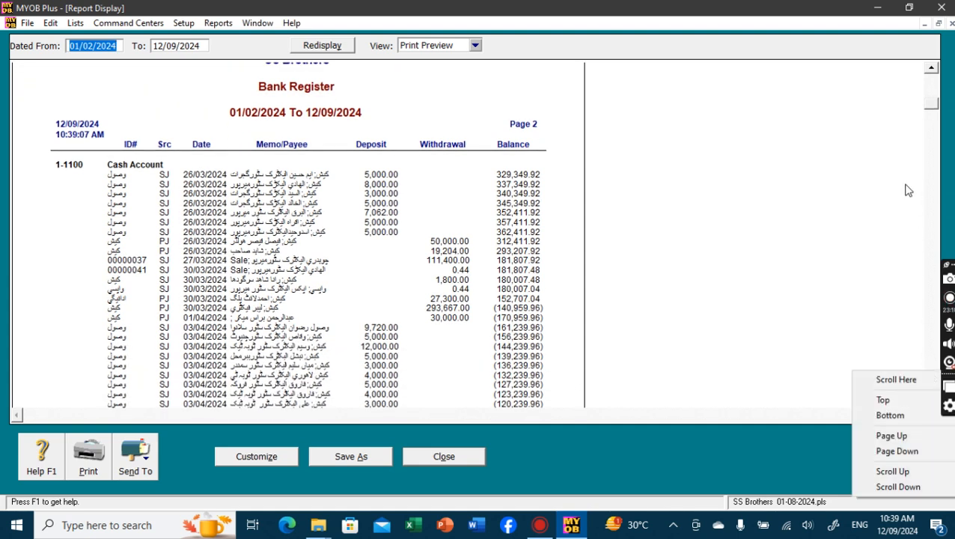
key("Escape")
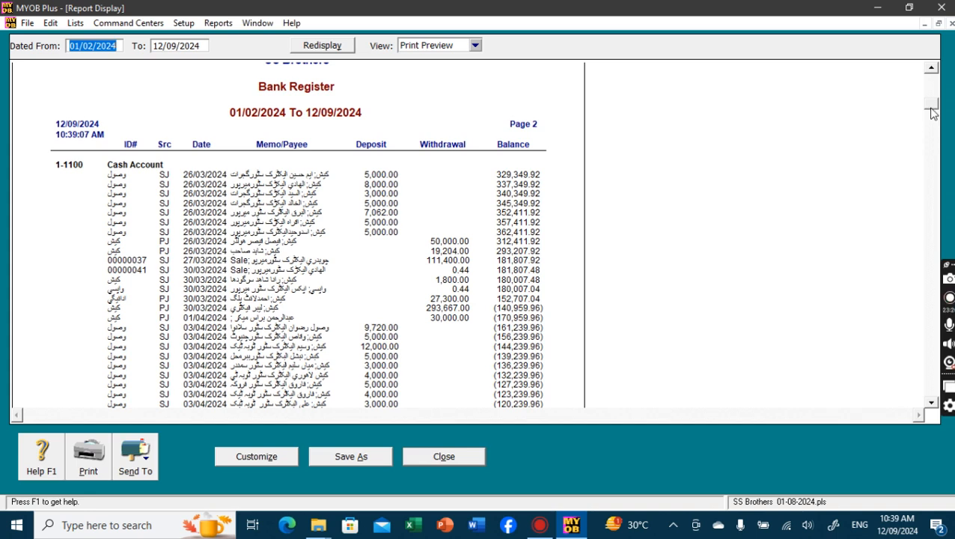
left_click_drag(932, 111, 939, 418)
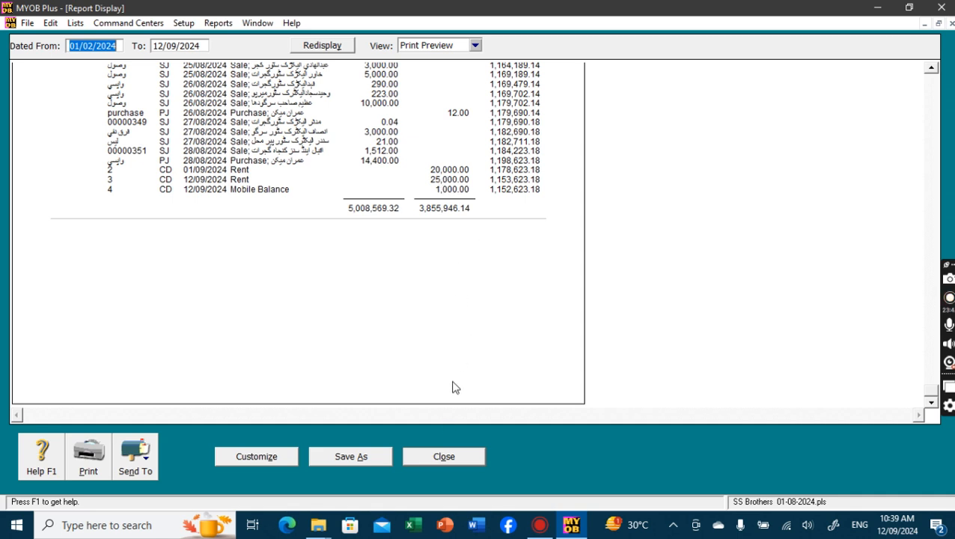
left_click(453, 460)
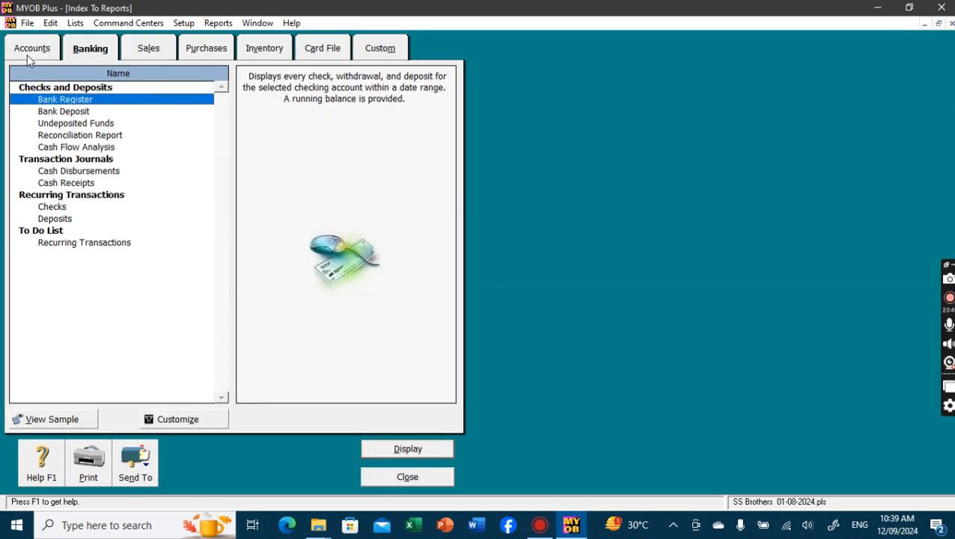
Step: Display the Profit & Loss Multi-Period Spreadsheet report for September of Next Year (FY 25)
left_click(30, 51)
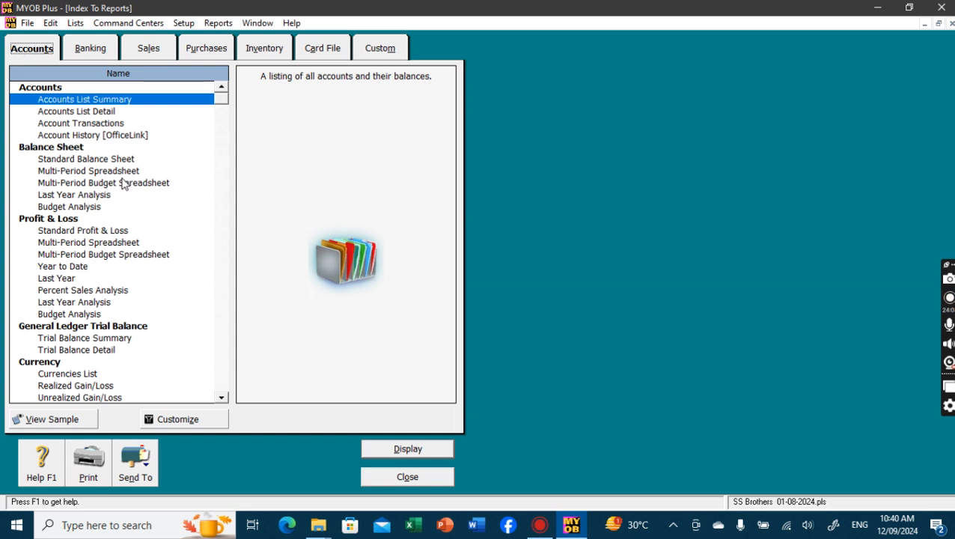
double_click(122, 243)
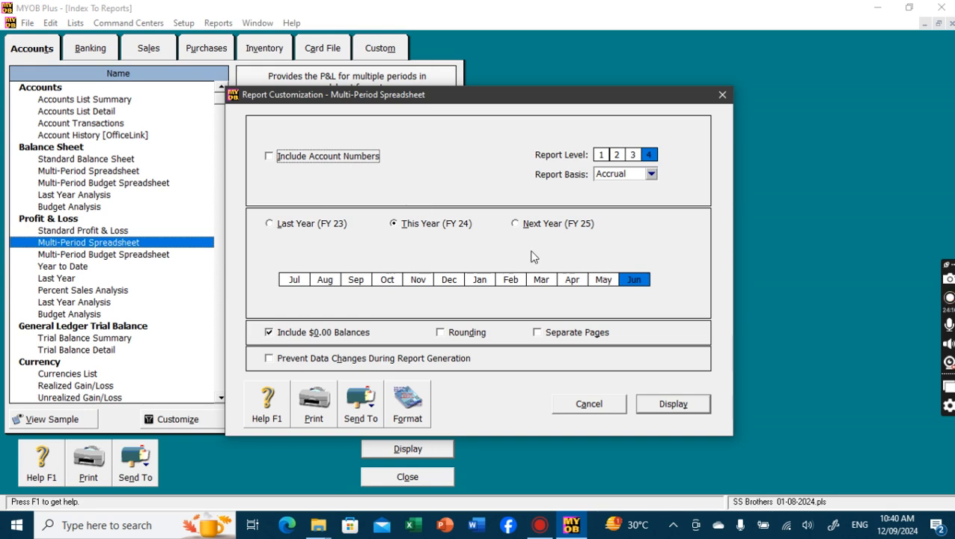
left_click(528, 227)
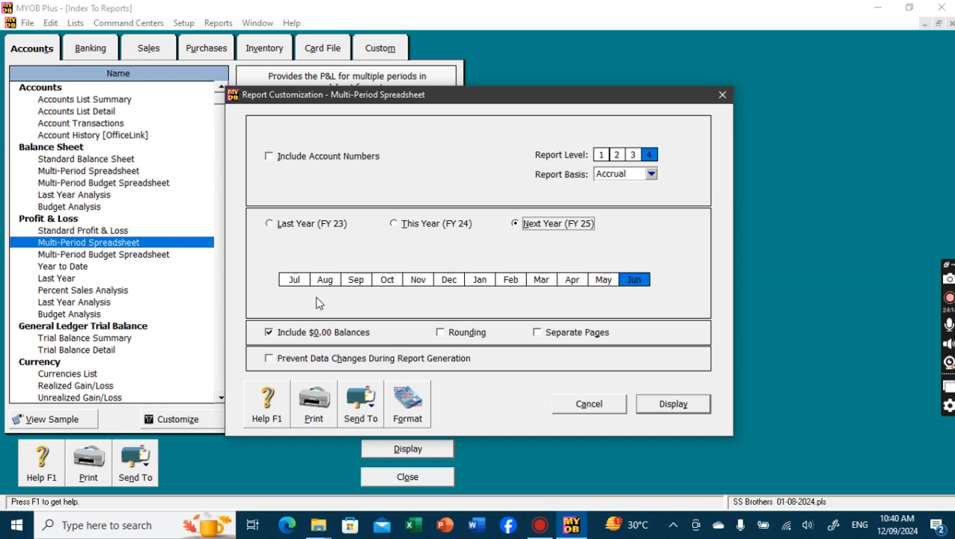
left_click(358, 282)
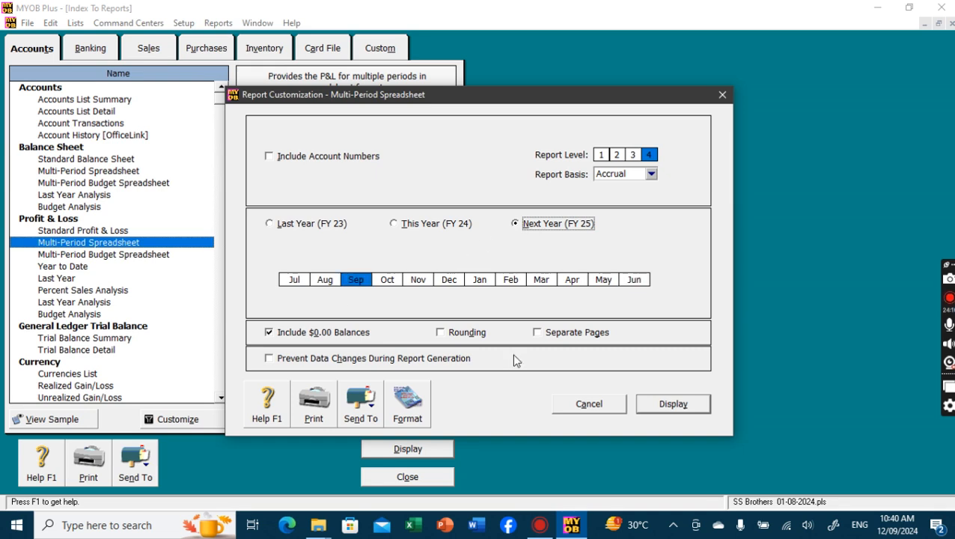
left_click(673, 405)
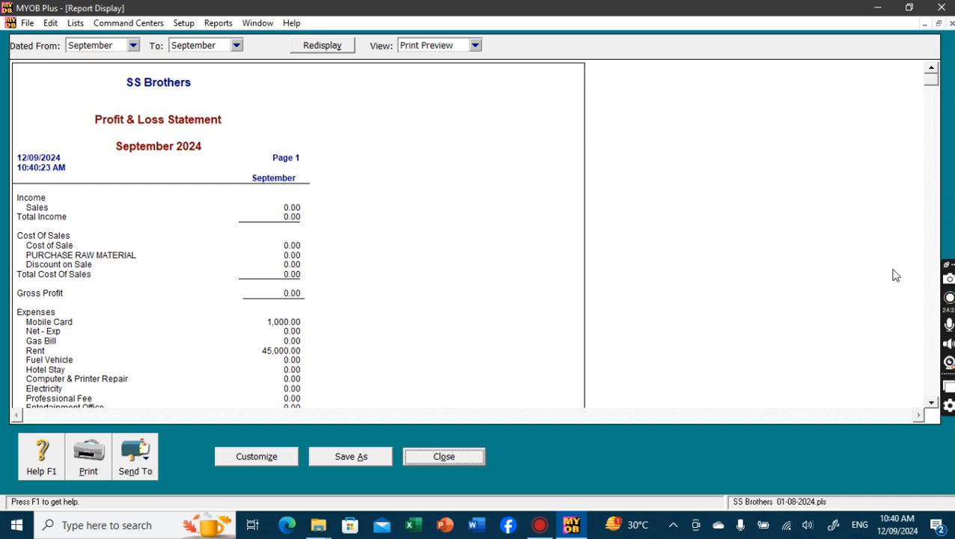
Step: Review the September Profit & Loss Statement down to the net profit line, and close the report
left_click(931, 402)
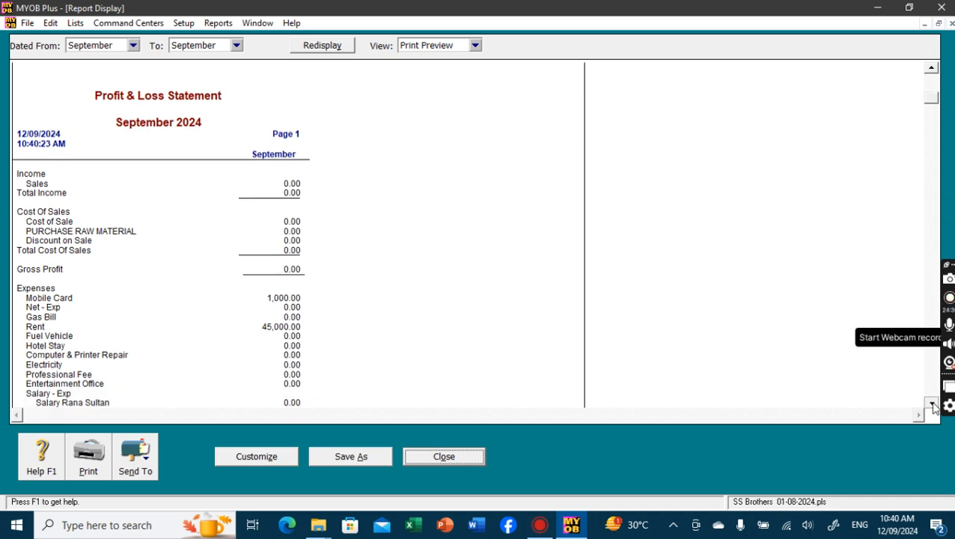
left_click(932, 404)
left_click(932, 404)
left_click(932, 404)
left_click(932, 404)
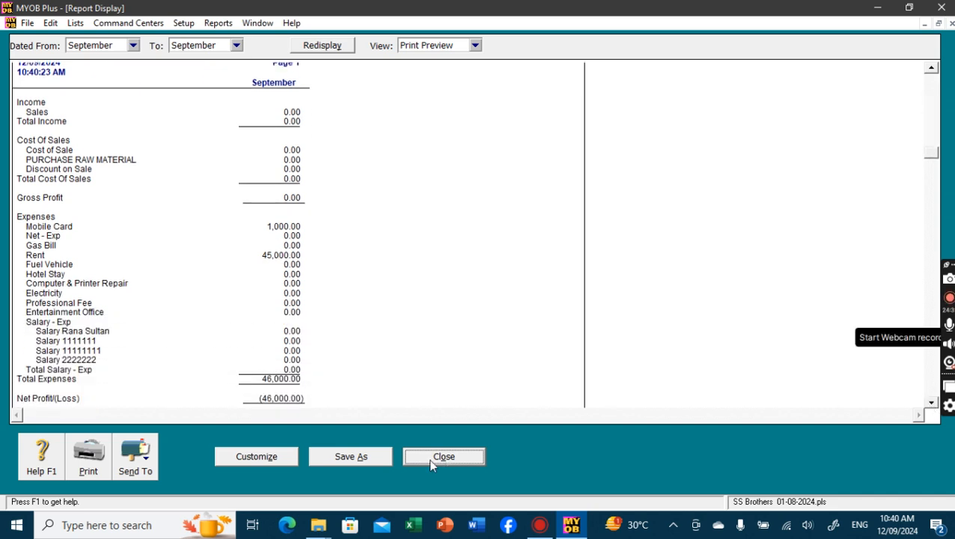
left_click(411, 460)
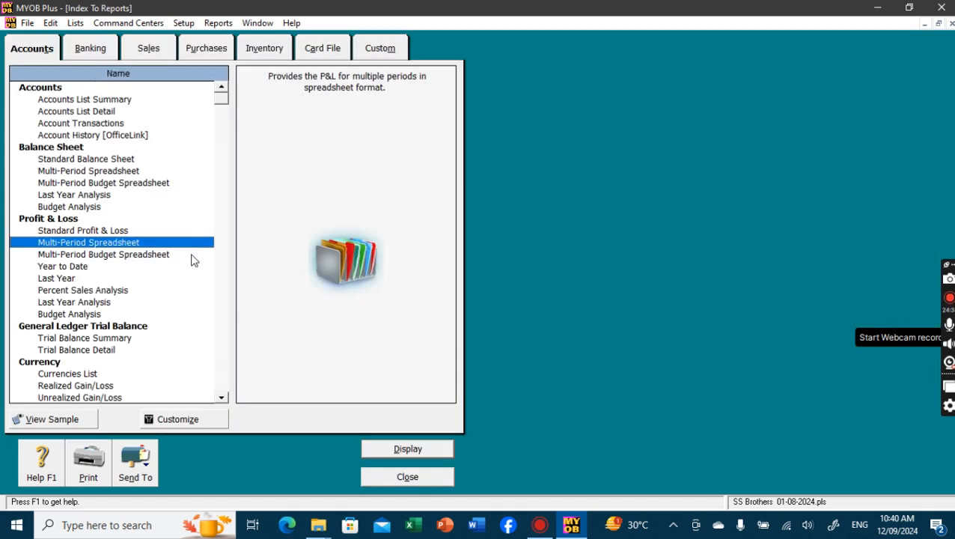
Step: Display the Profit & Loss Multi-Period Spreadsheet report for July through October of Next Year (FY 25)
double_click(188, 247)
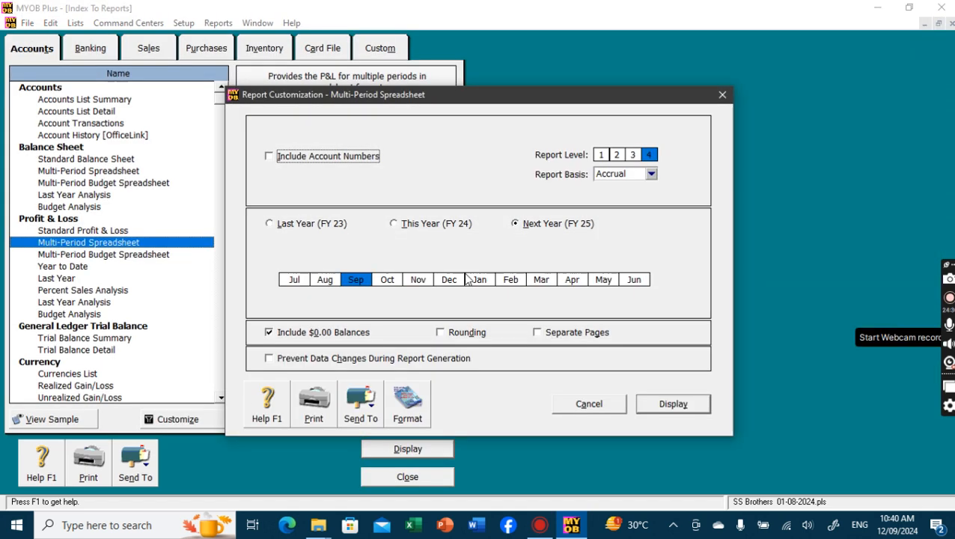
left_click(296, 280)
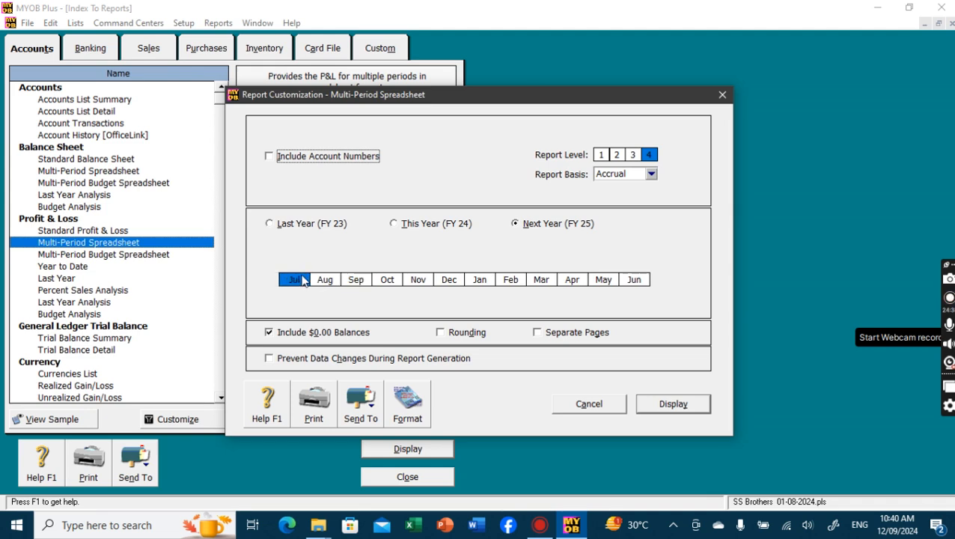
left_click(371, 280, "shift")
left_click(375, 281, "shift")
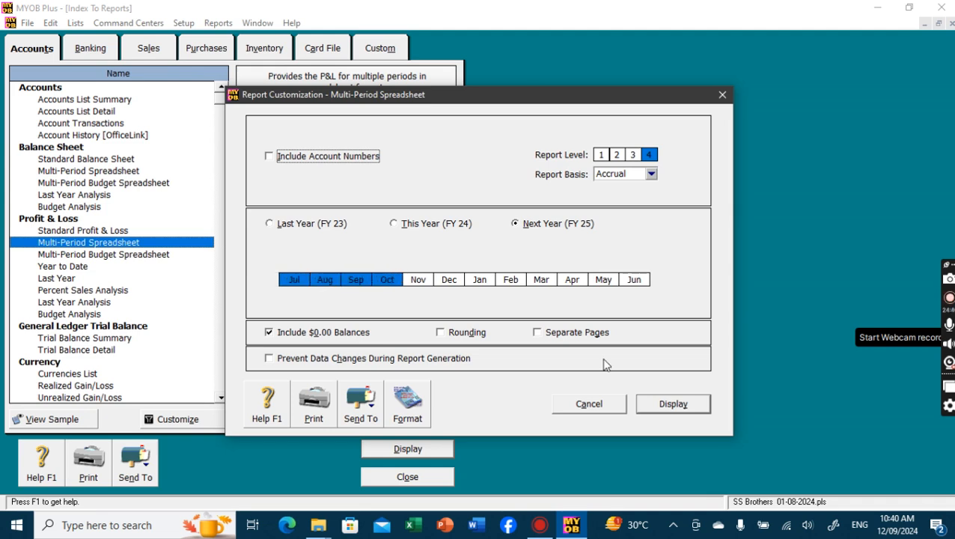
left_click(676, 410)
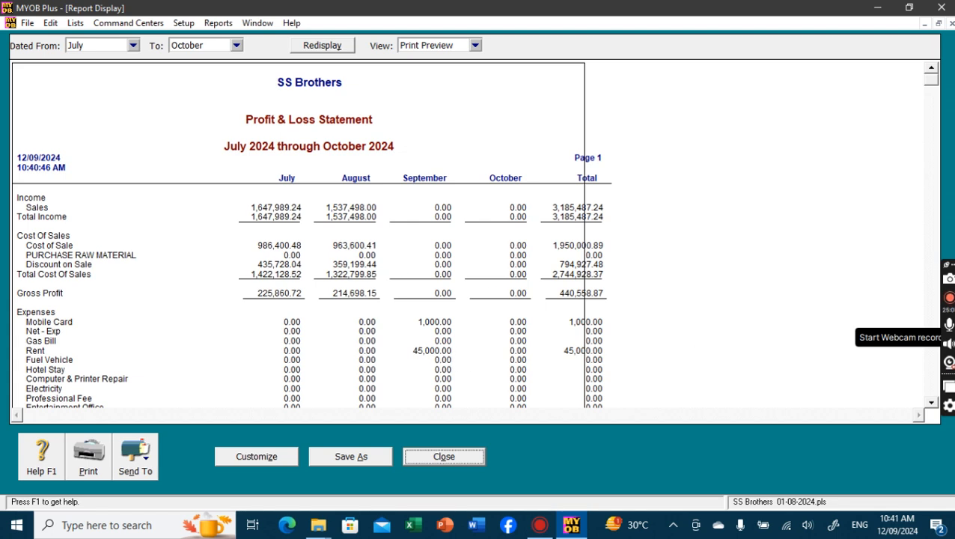
Step: Review the July through October Profit & Loss Statement down to the net profit line, and close the report
left_click(932, 403)
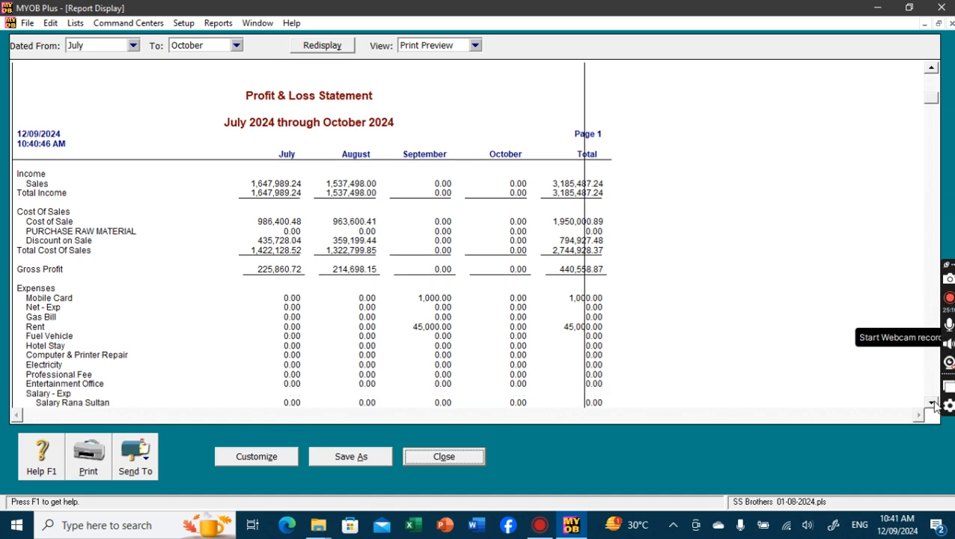
left_click_drag(931, 402, 931, 403)
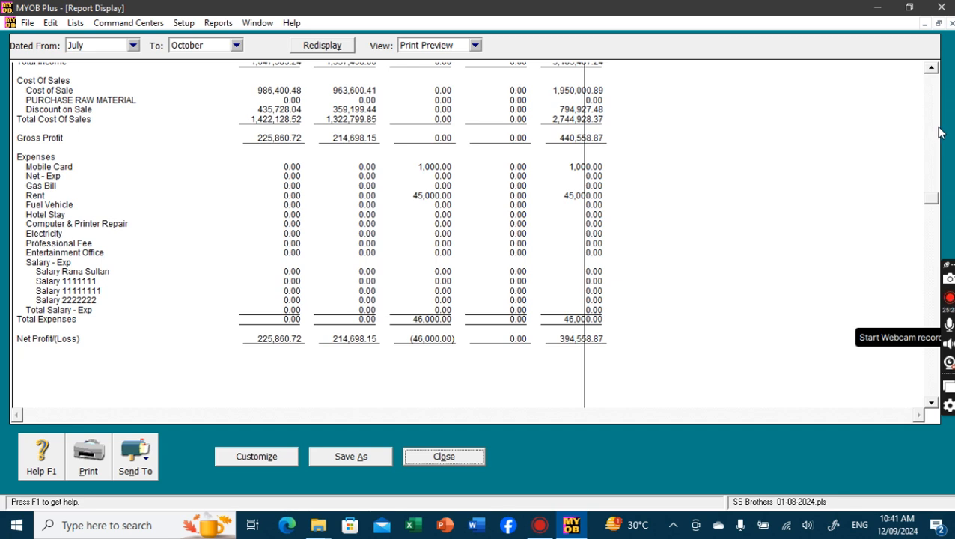
scroll(941, 133, "up", 4)
scroll(941, 132, "down", 9)
scroll(941, 132, "up", 9)
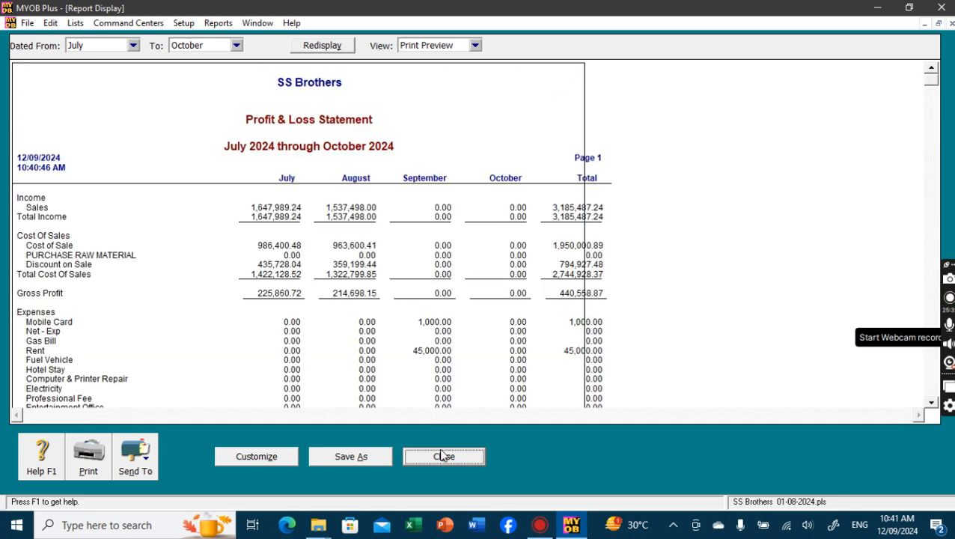
left_click(445, 458)
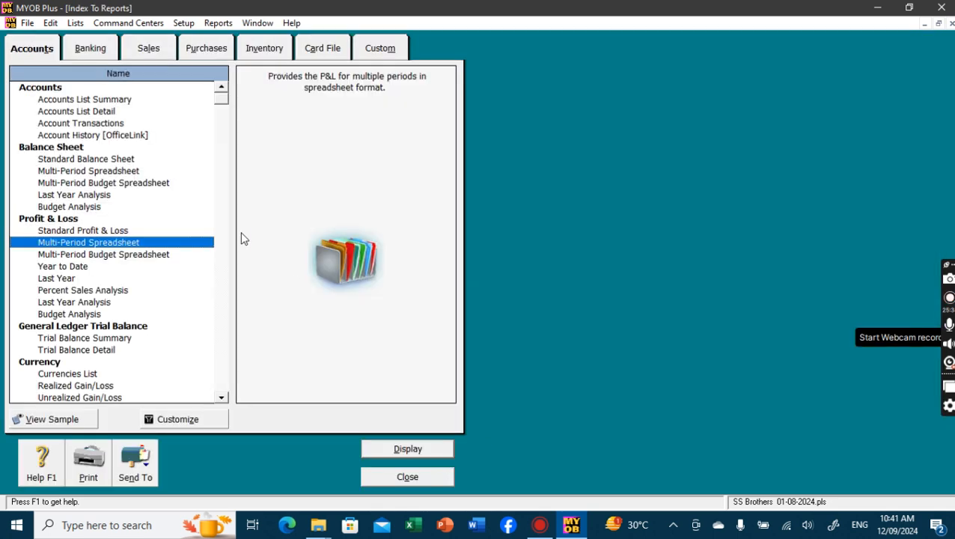
Step: Display the Standard Profit & Loss report for September of Next Year (FY 25)
double_click(108, 231)
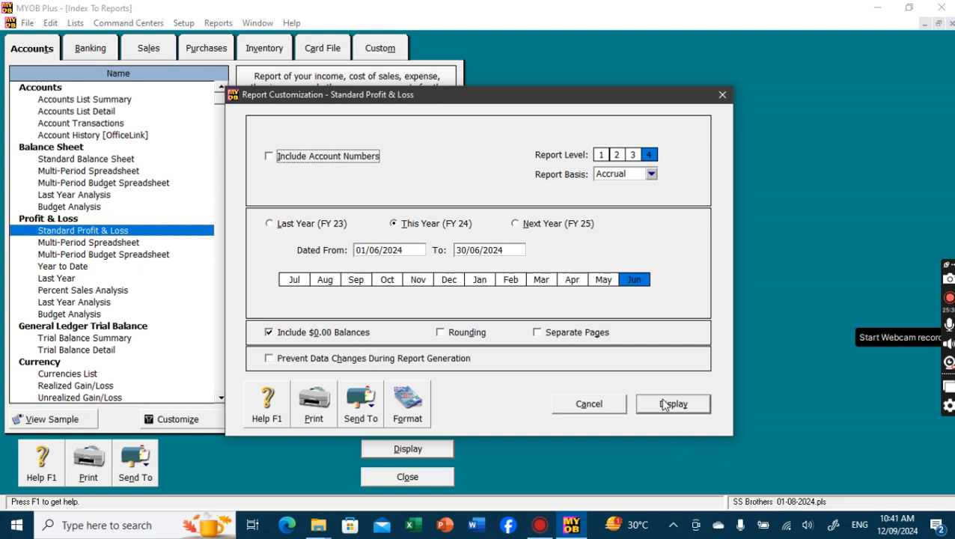
left_click(557, 227)
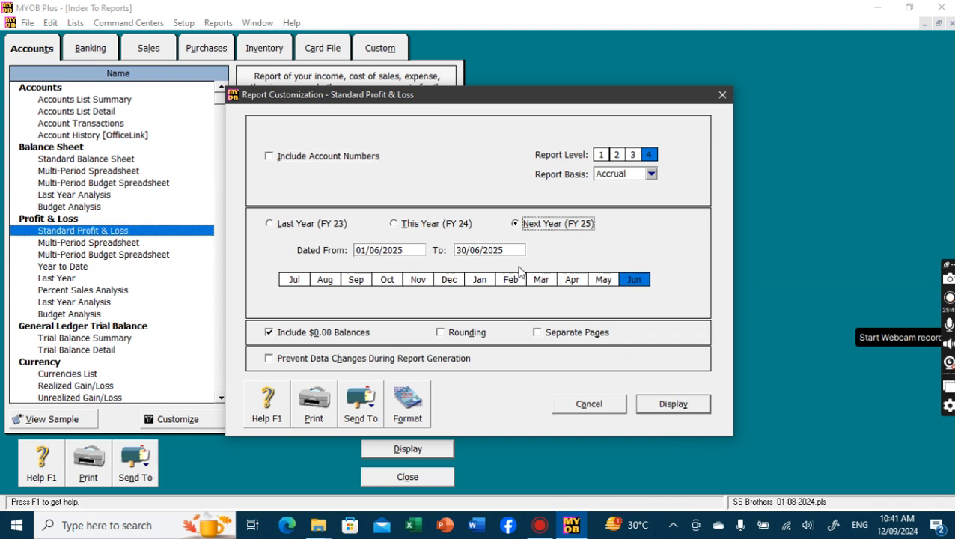
left_click(355, 281)
left_click(686, 412)
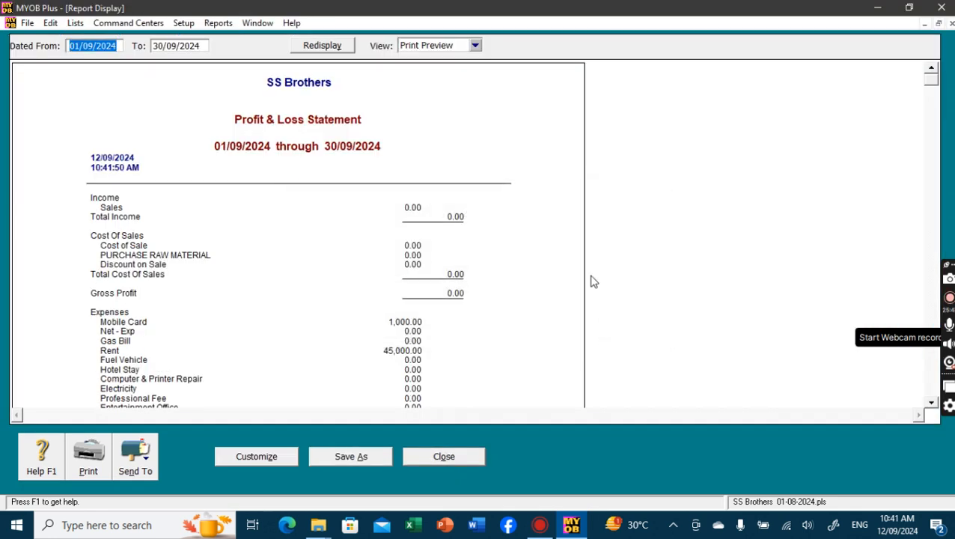
Step: Review the standard September Profit & Loss Statement down to the net profit line, and close it
left_click(931, 403)
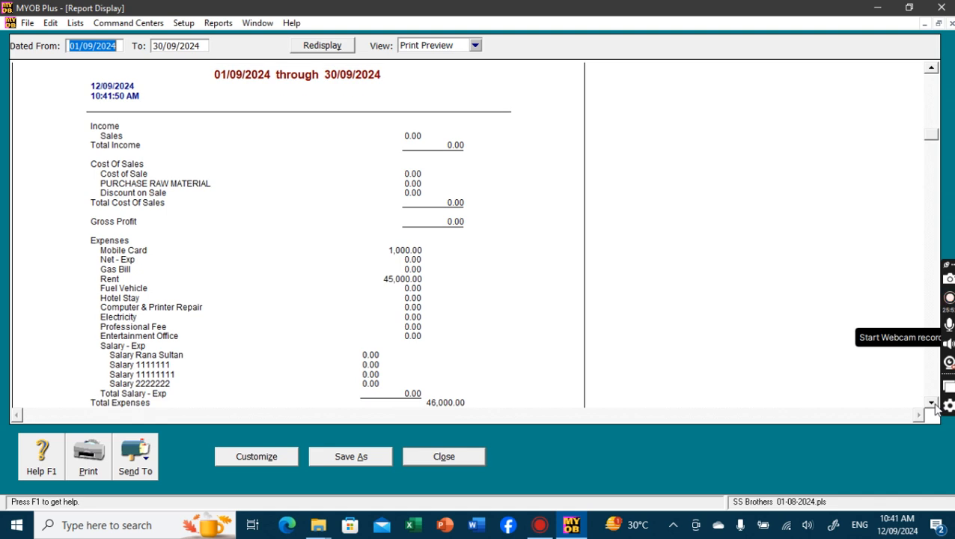
left_click(933, 404)
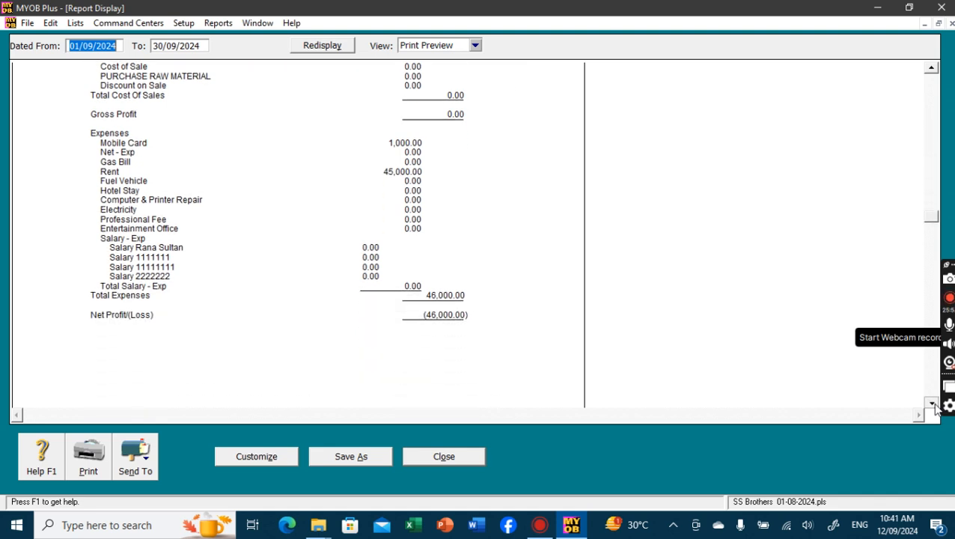
left_click(443, 455)
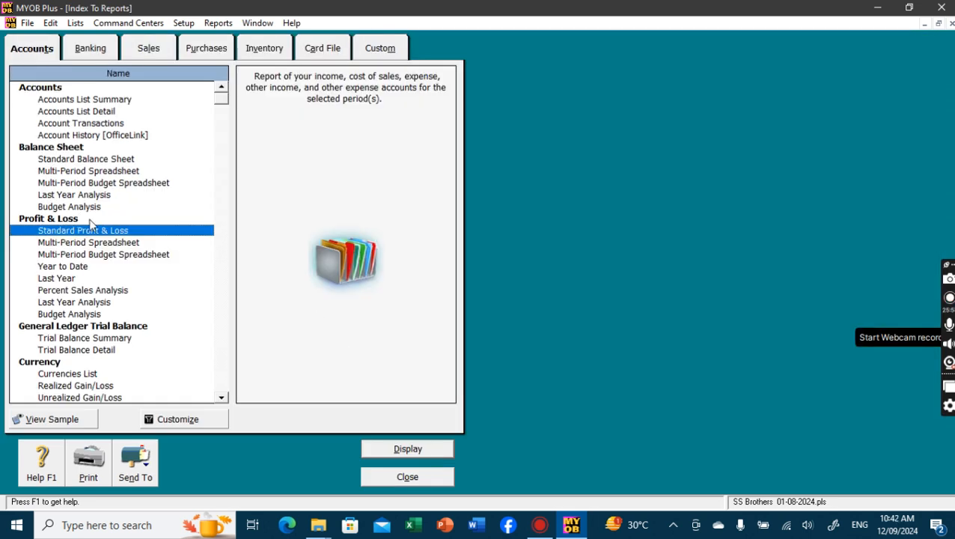
Step: Display the Standard Profit & Loss report for September of FY 25 at report level 1
double_click(96, 233)
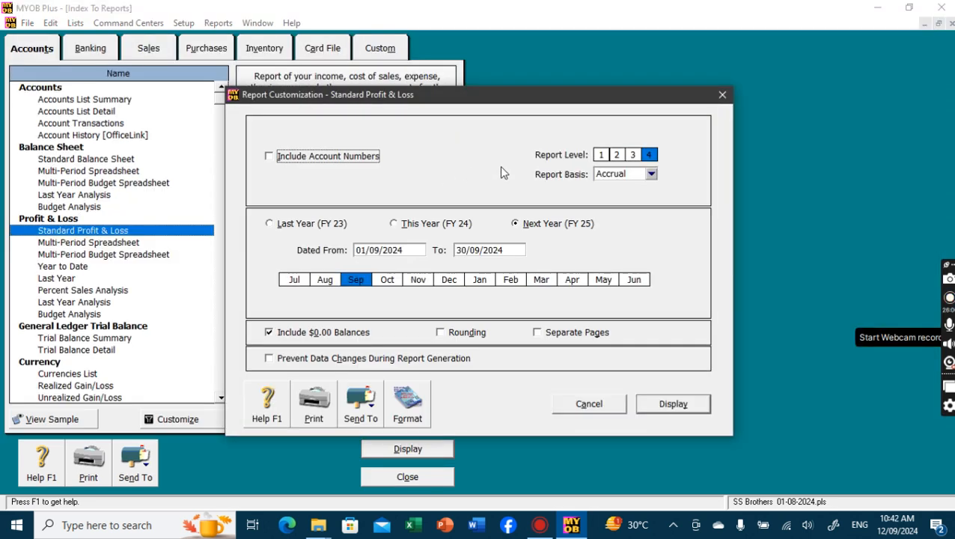
left_click(599, 155)
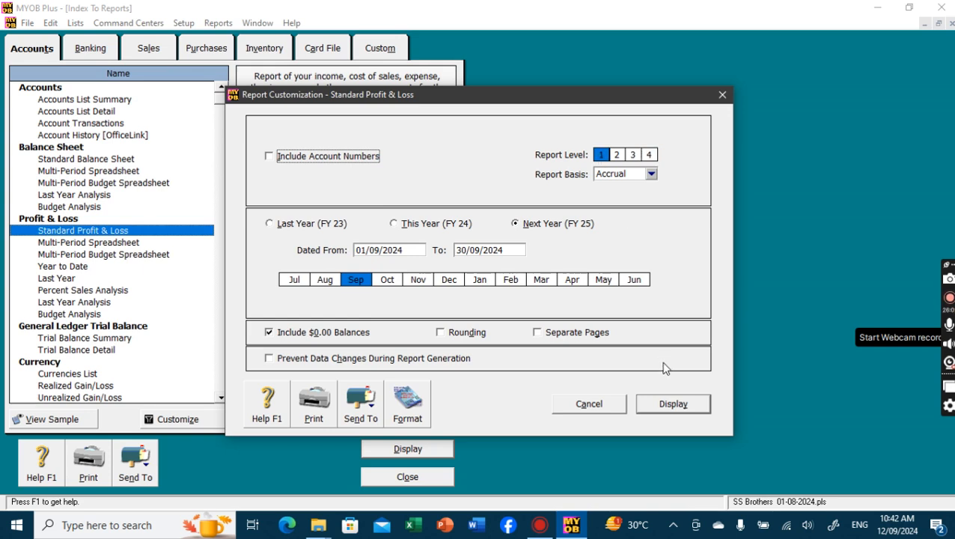
left_click(324, 285)
left_click(365, 283)
left_click(692, 404)
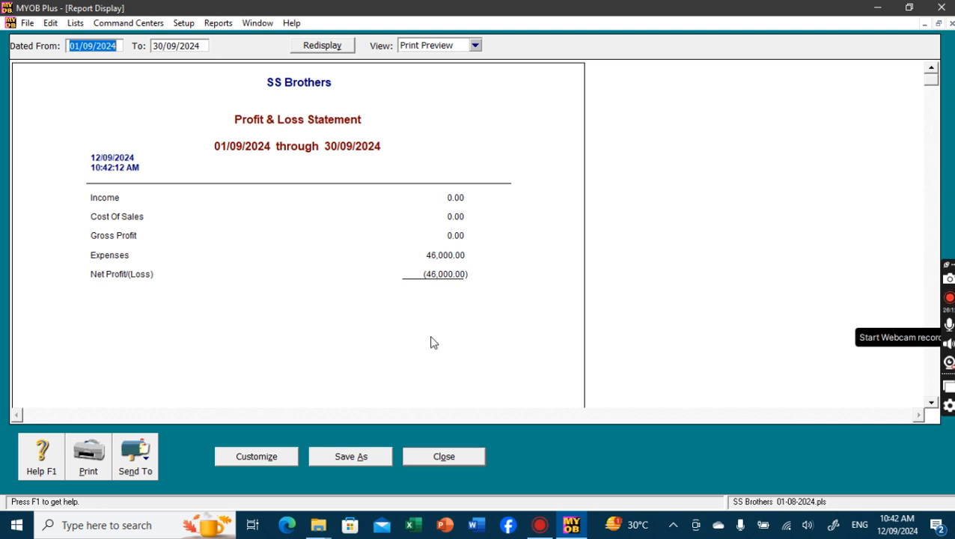
Step: Customize the displayed Profit & Loss Statement to report level 2 and display it again
left_click(271, 458)
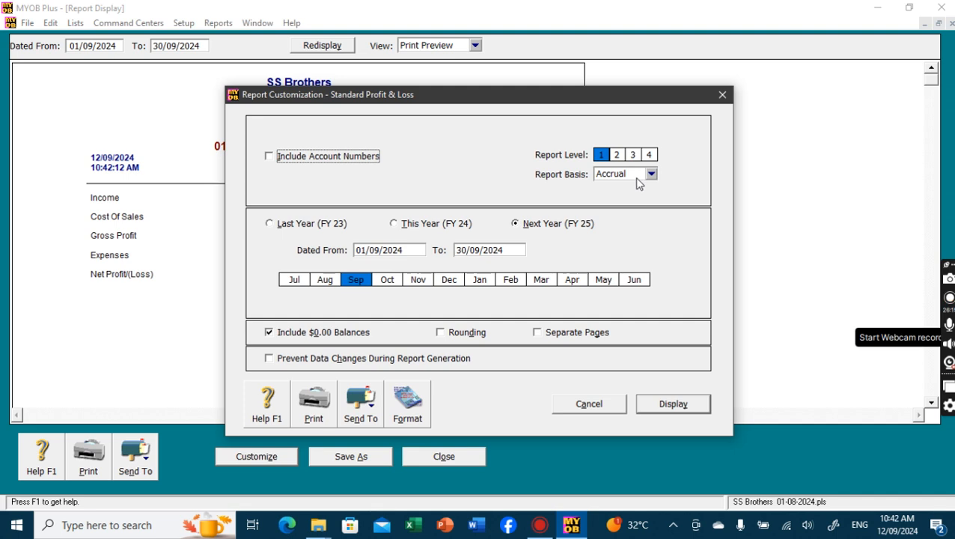
left_click(616, 154)
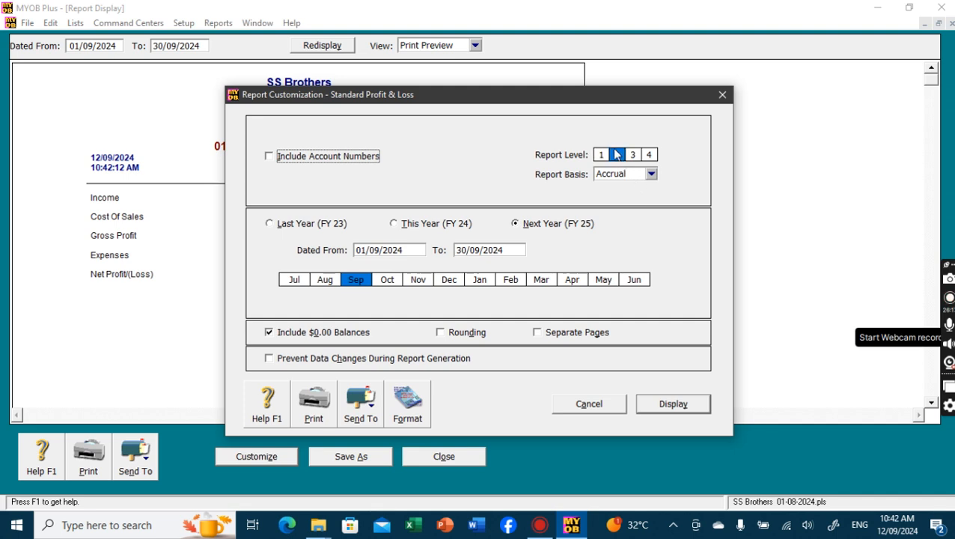
left_click(693, 409)
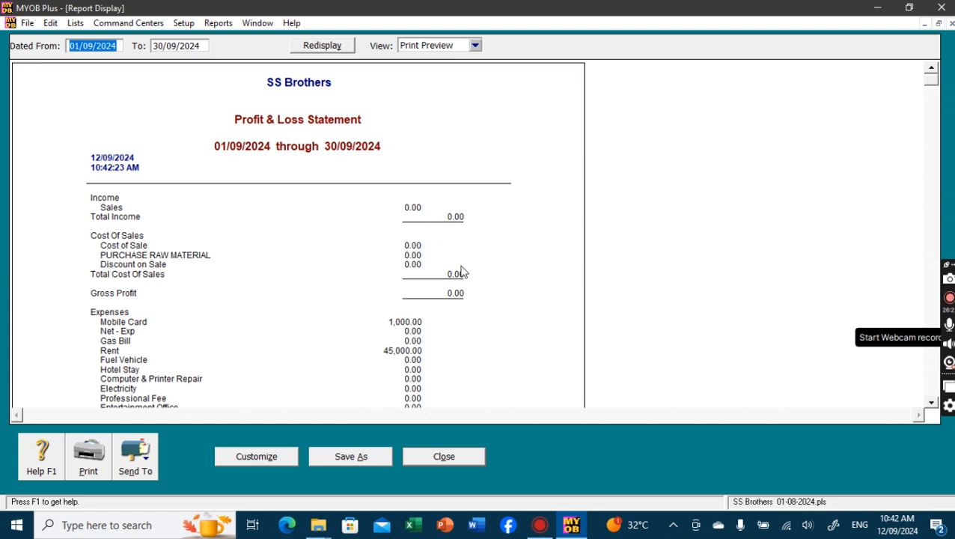
Step: Set the September Profit & Loss Statement to report level 3 and rebuild the report
left_click(255, 457)
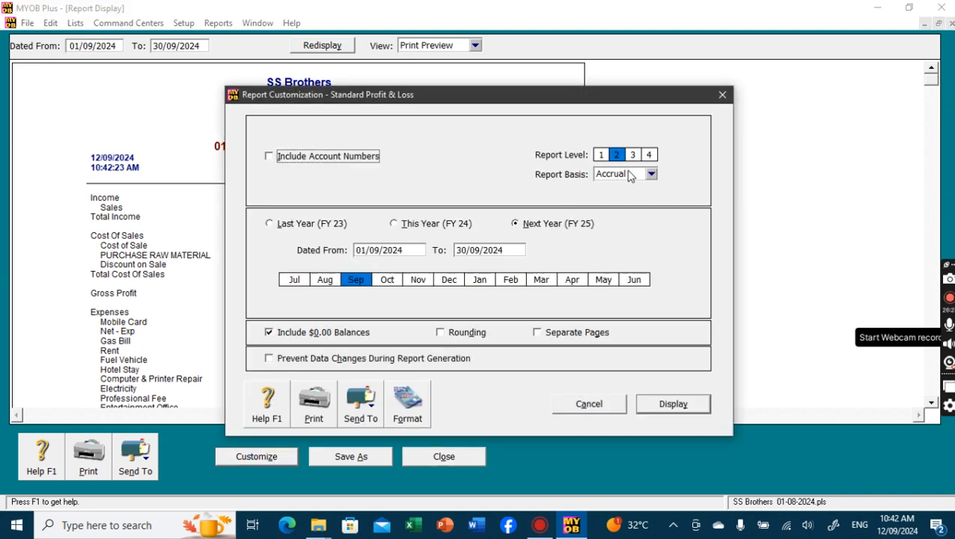
left_click(632, 154)
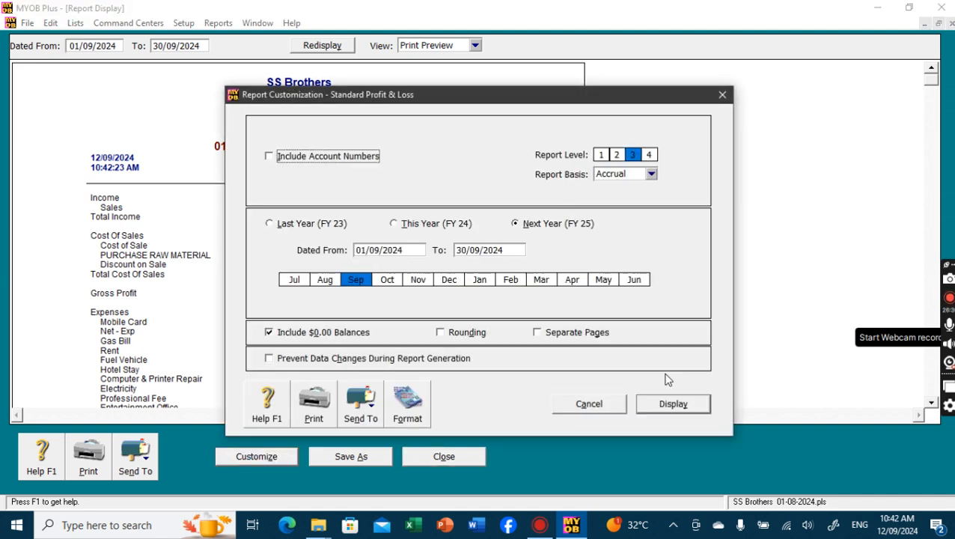
left_click(672, 412)
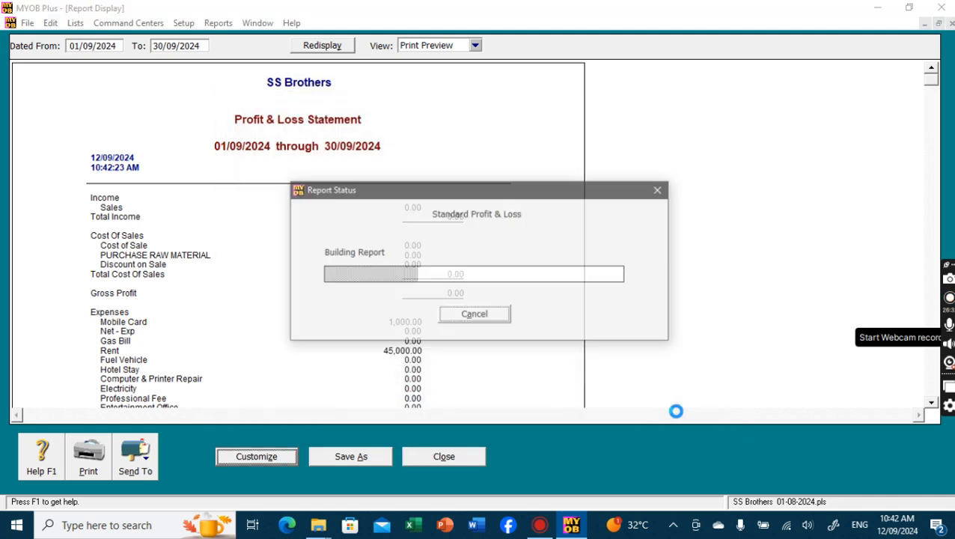
Step: Raise the September Profit & Loss Statement to report level 4 and display it
left_click(258, 456)
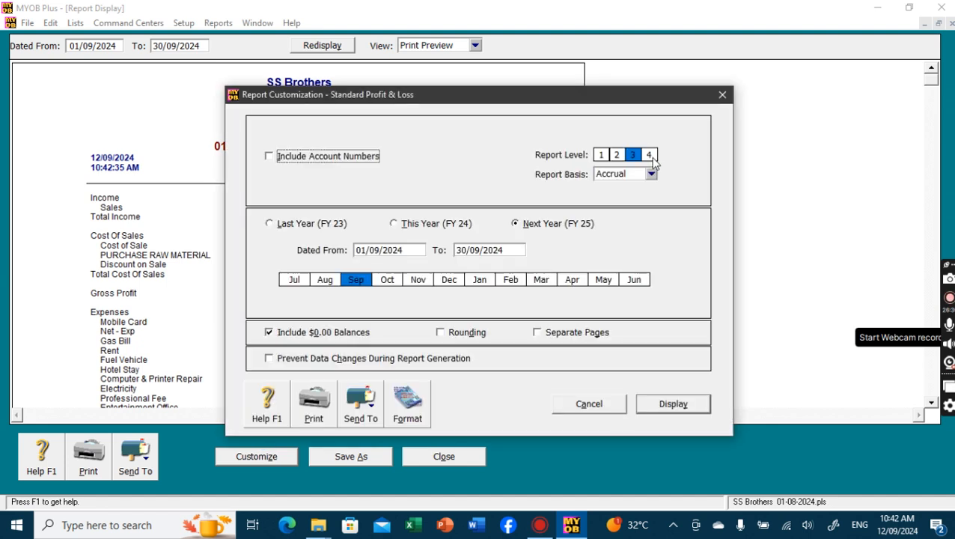
left_click(648, 155)
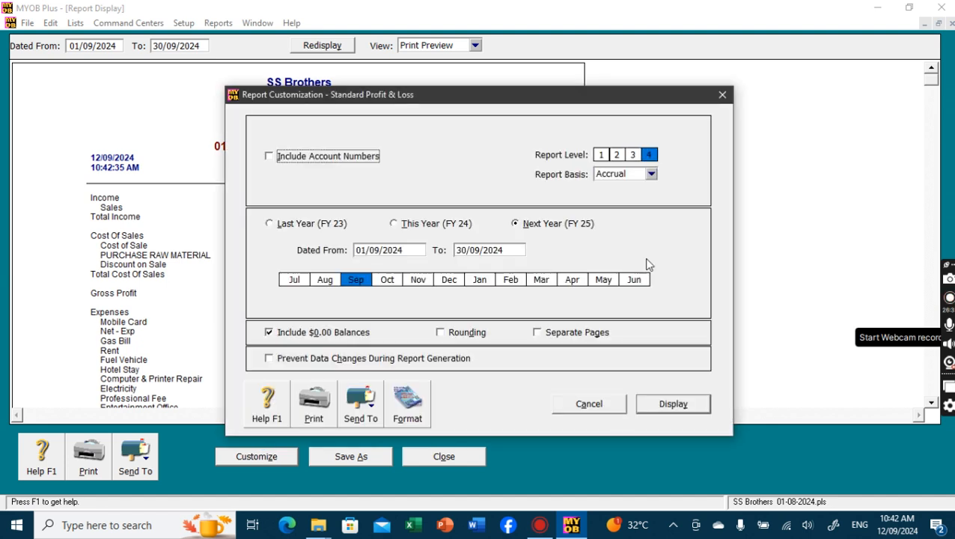
left_click(681, 407)
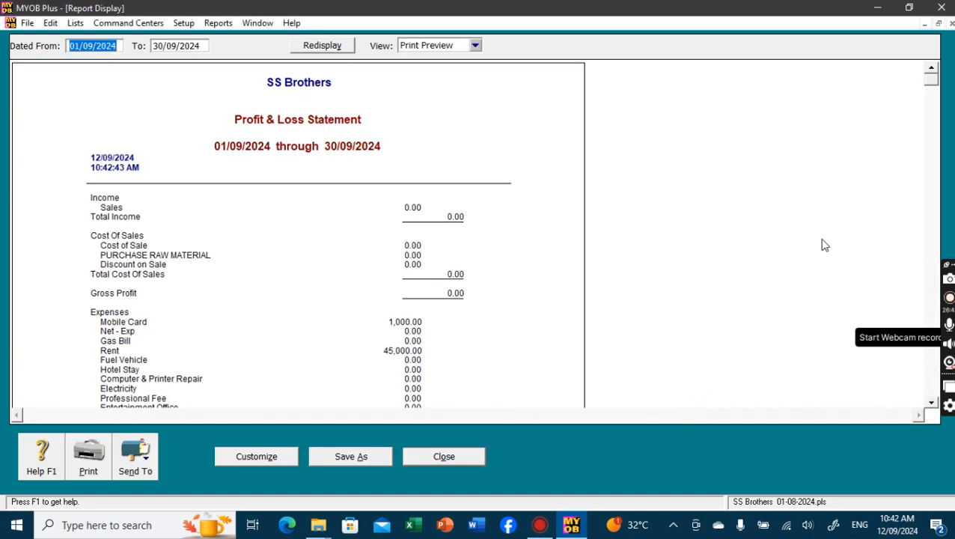
Step: Review the level 4 Profit & Loss Statement through to its salary and net profit lines, and close it
left_click(934, 341)
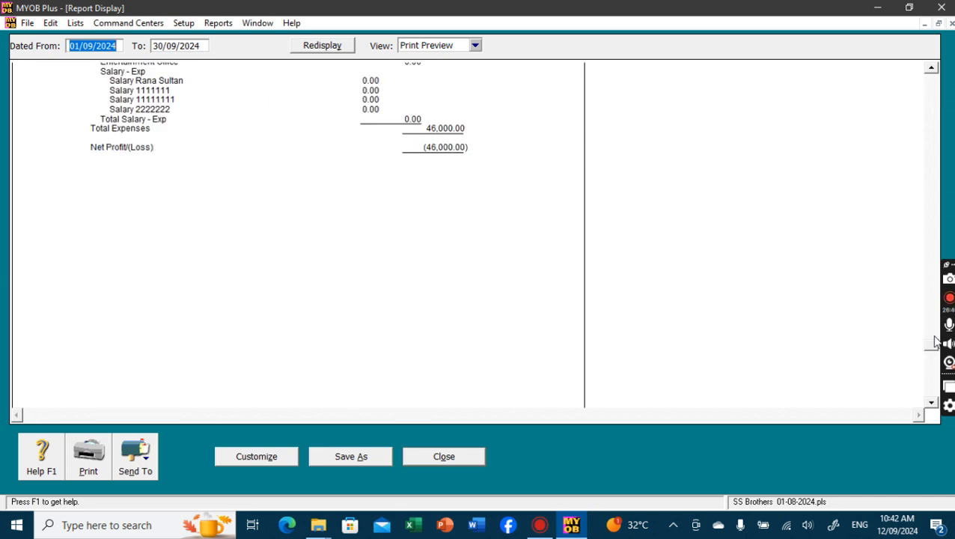
left_click(934, 163)
left_click(932, 163)
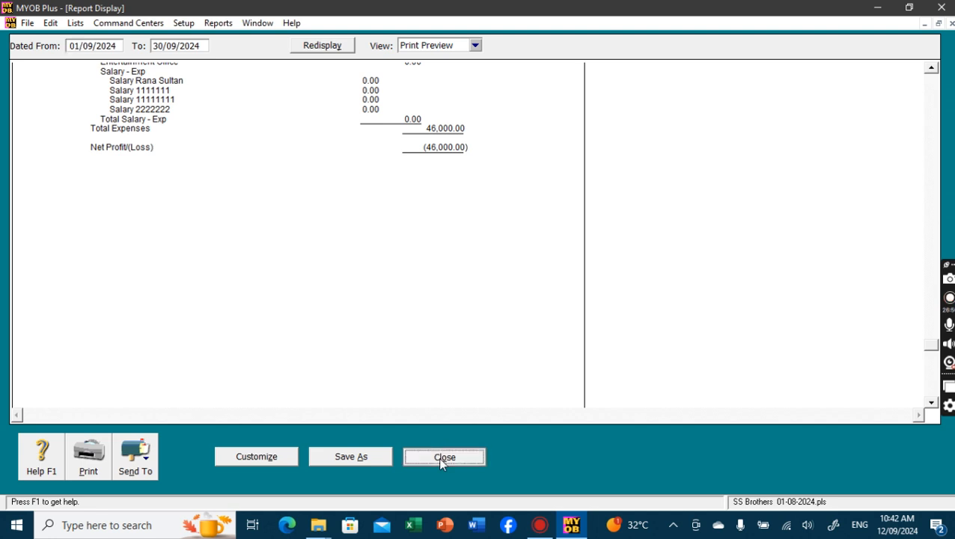
left_click(440, 455)
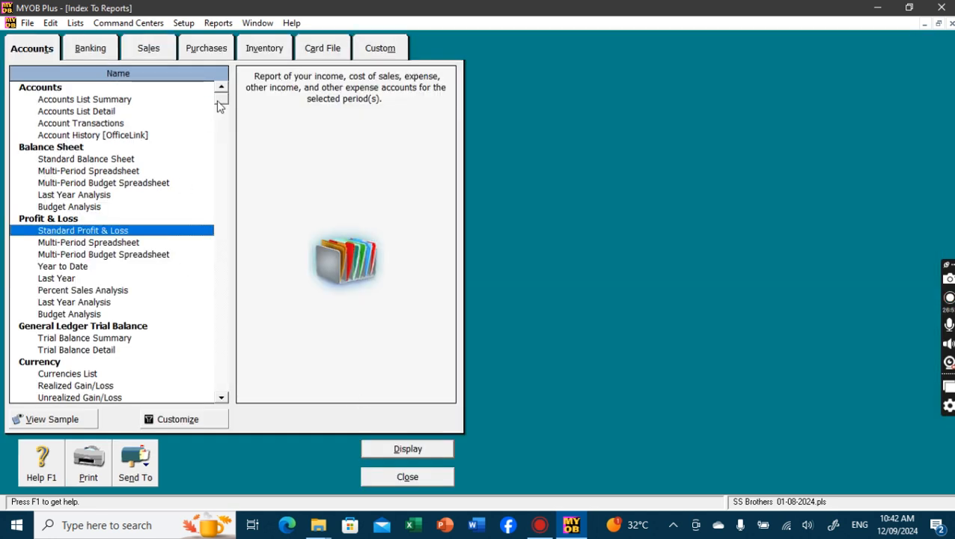
Step: Display the Standard Balance Sheet report as of 30/06/2024 and review it down to the Total Liability & Equity line
double_click(127, 162)
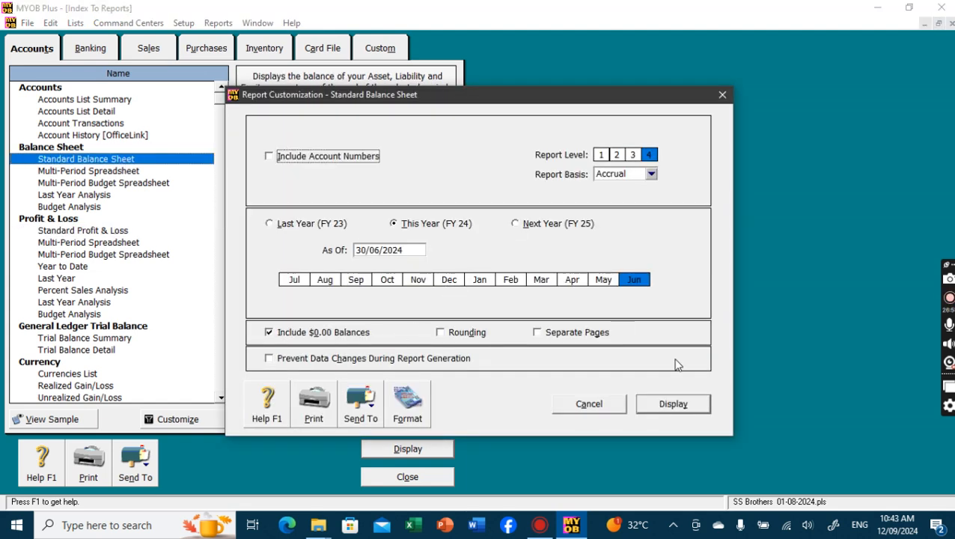
left_click(683, 408)
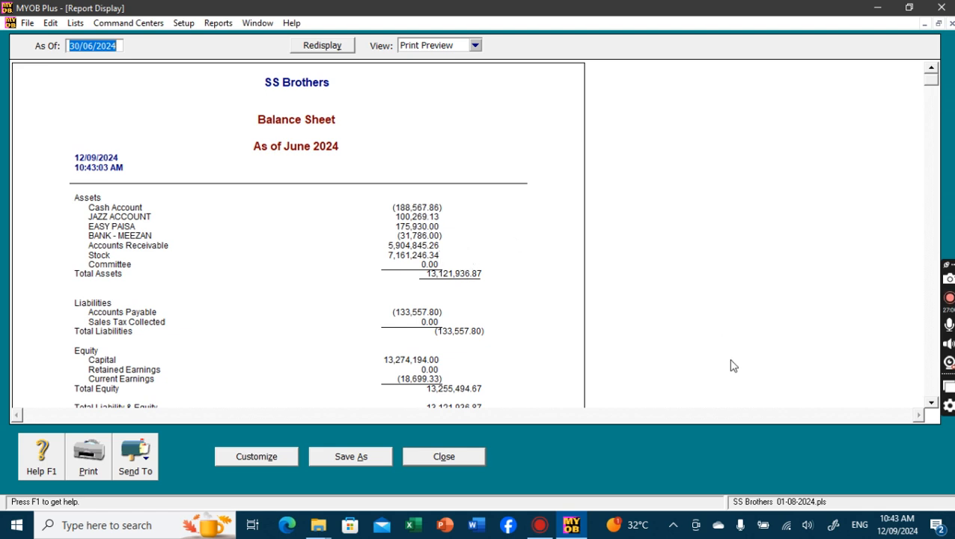
left_click(931, 404)
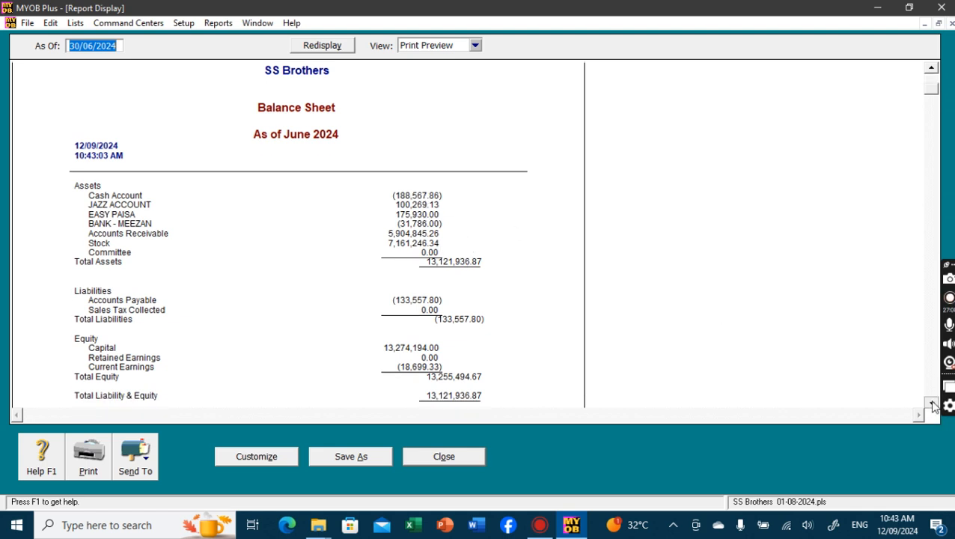
left_click(931, 403)
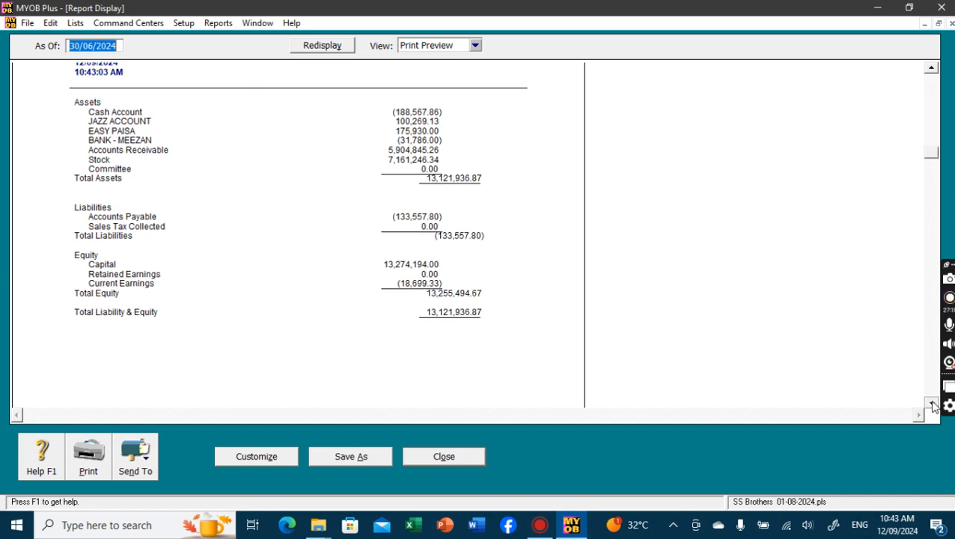
left_click(931, 404)
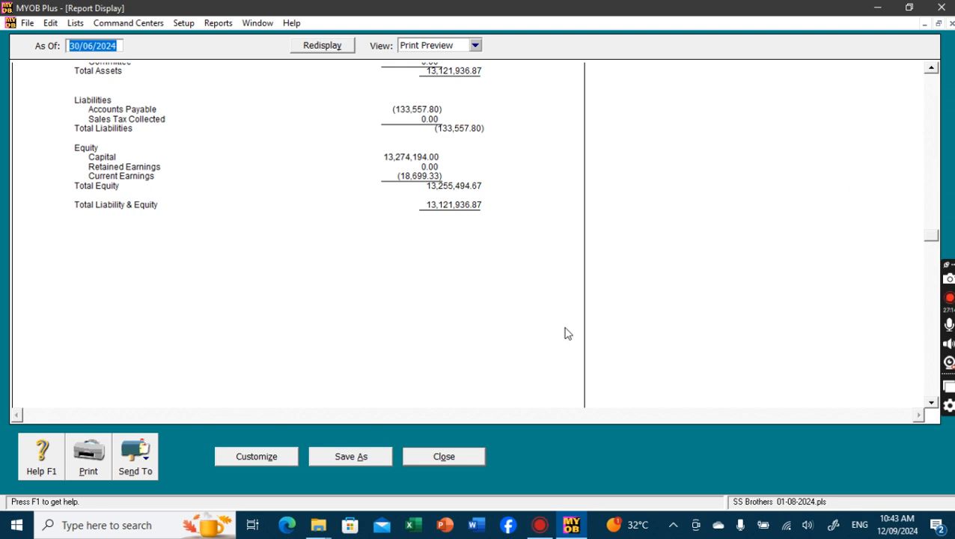
Step: Set the Standard Balance Sheet as of 30/06/2024 to report level 1, display it and close it
left_click(274, 459)
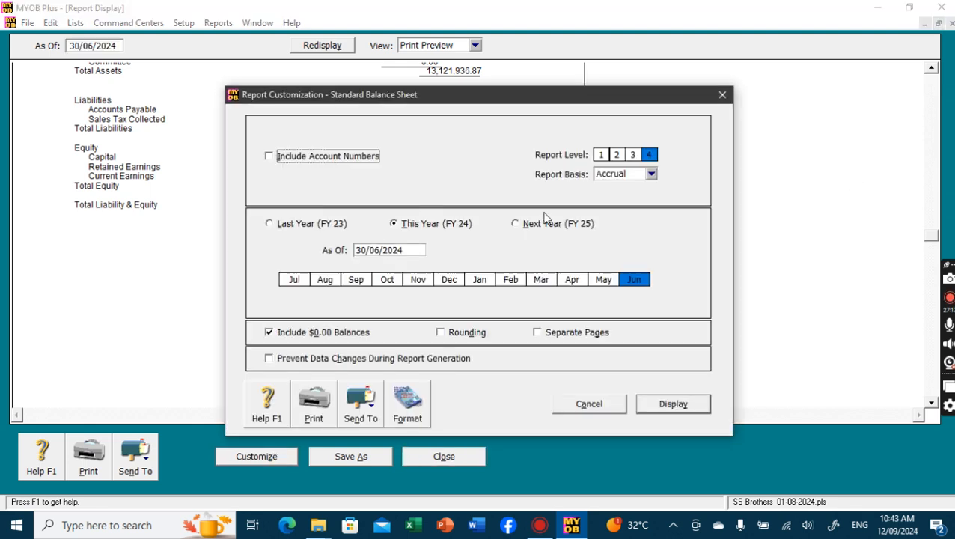
left_click(601, 155)
left_click(674, 403)
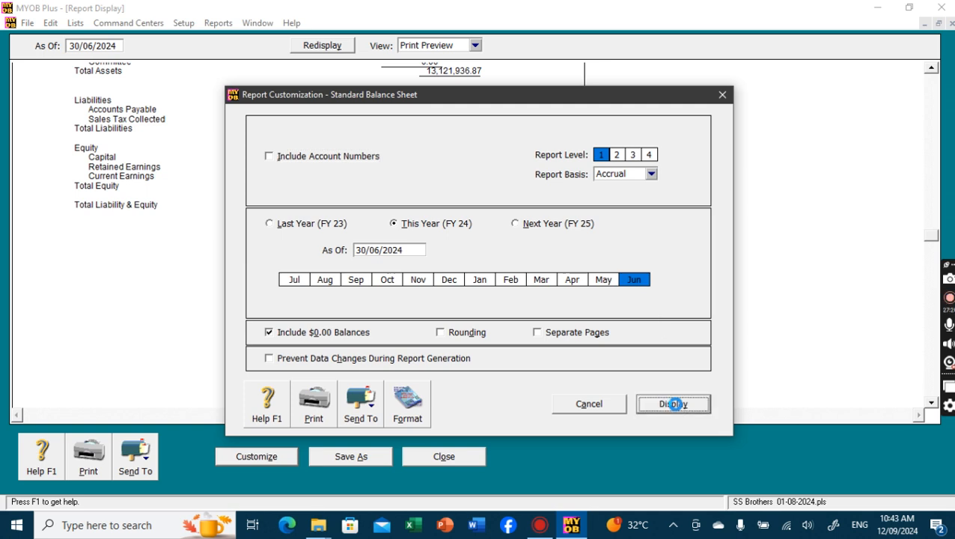
left_click(443, 460)
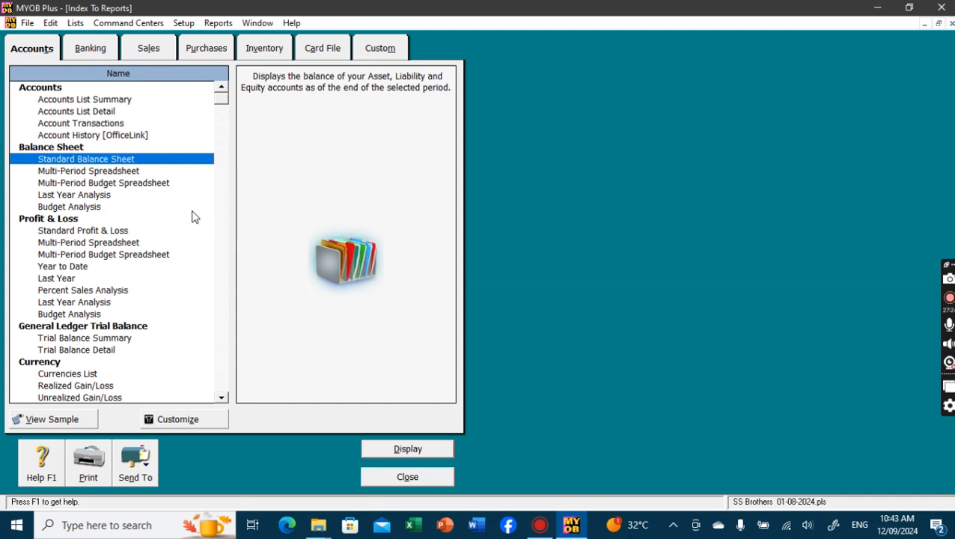
Step: Display the Balance Sheet Multi-Period Spreadsheet for July through June of This Year (FY 24) at report level 1
double_click(112, 171)
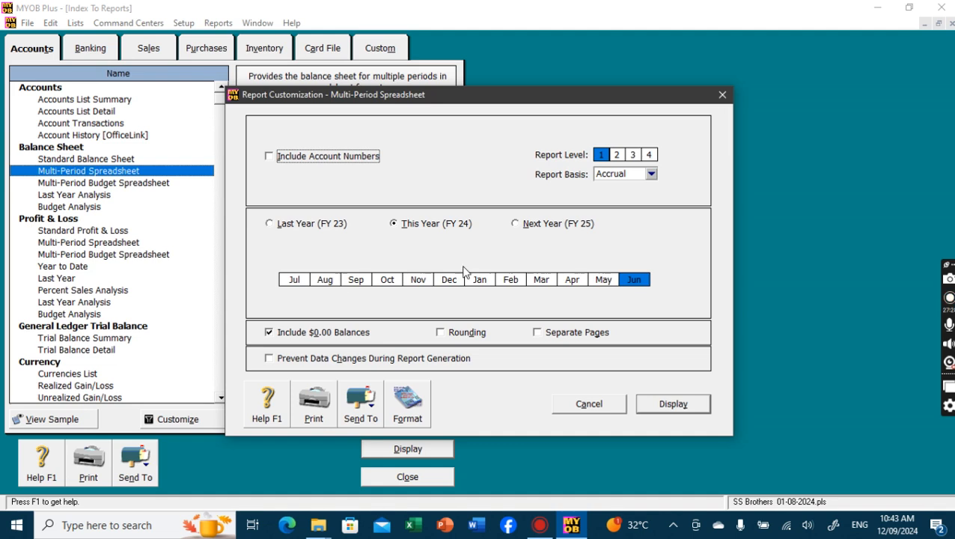
left_click(304, 280)
left_click_drag(304, 283, 541, 280)
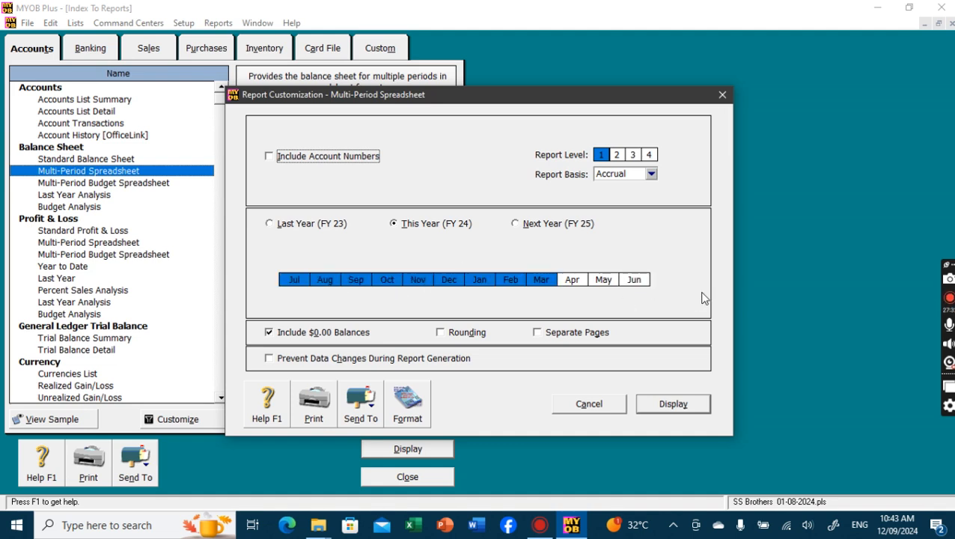
left_click_drag(679, 302, 666, 279)
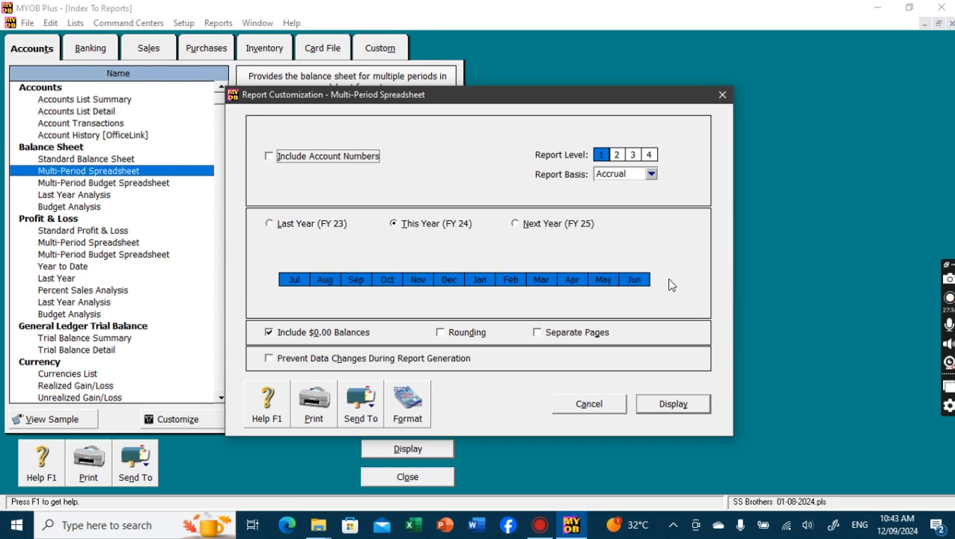
left_click(685, 404)
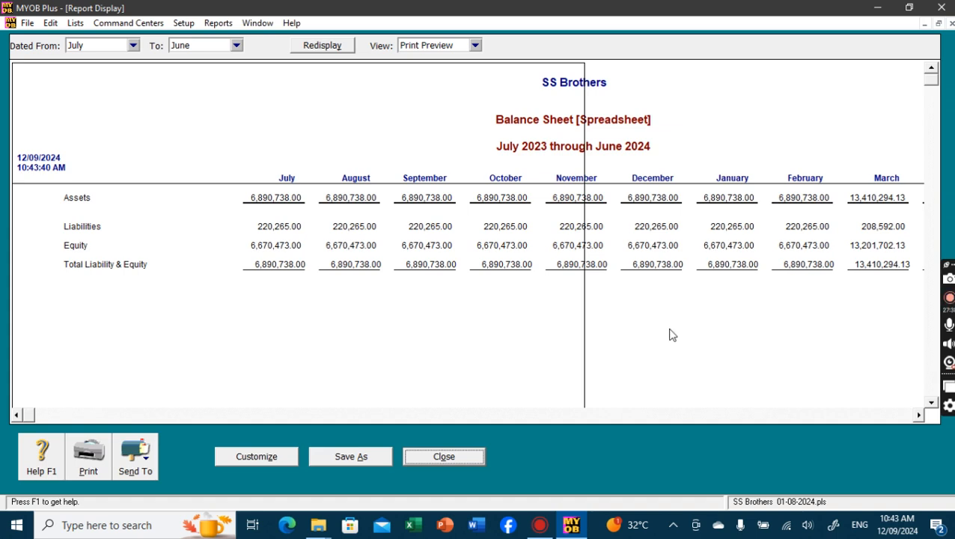
Step: Raise the multi-period balance sheet to report level 4 and display it
left_click(274, 460)
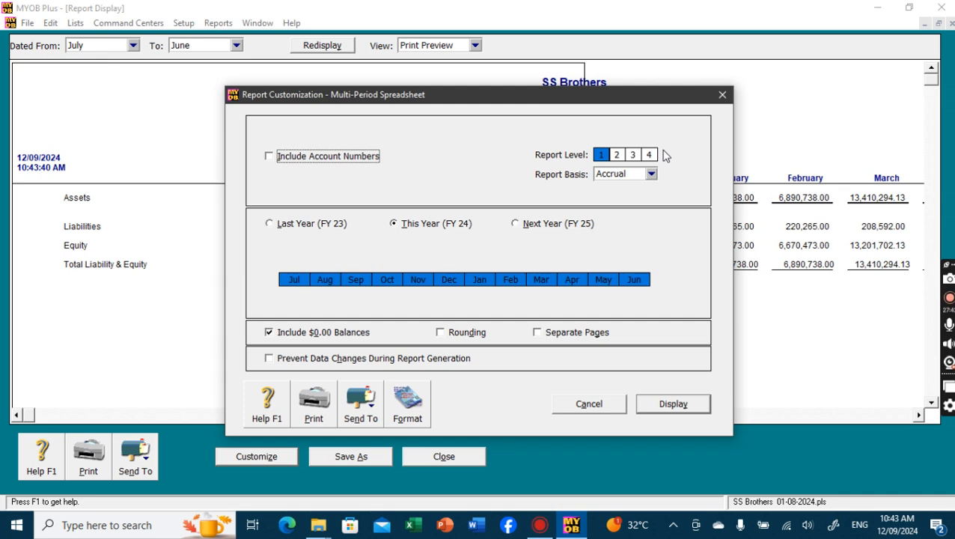
left_click(648, 155)
left_click(689, 403)
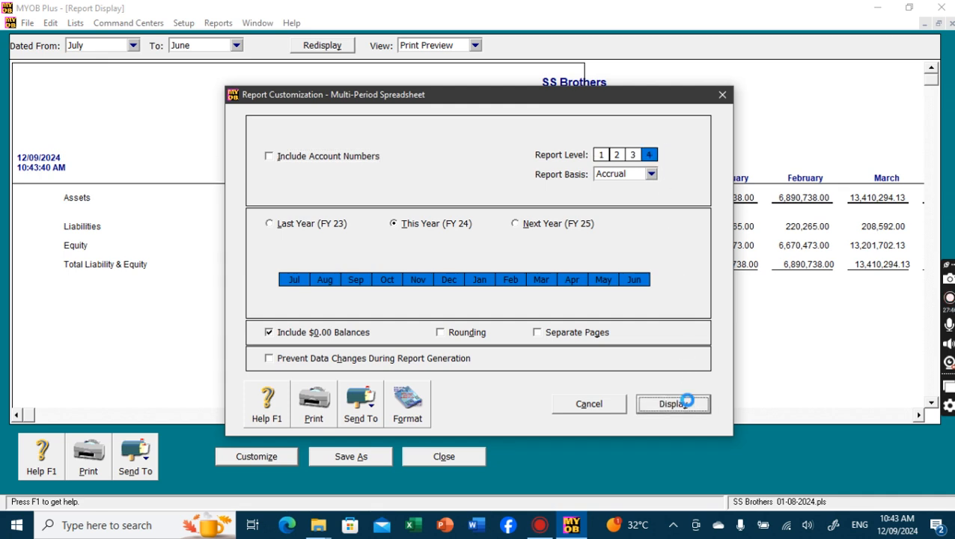
Step: Review the level 4 multi-period balance sheet down to the Total Liability & Equity line, and close it
left_click(932, 404)
left_click(931, 403)
left_click(931, 403)
left_click(932, 404)
left_click(931, 404)
left_click(931, 403)
left_click(933, 403)
left_click(932, 403)
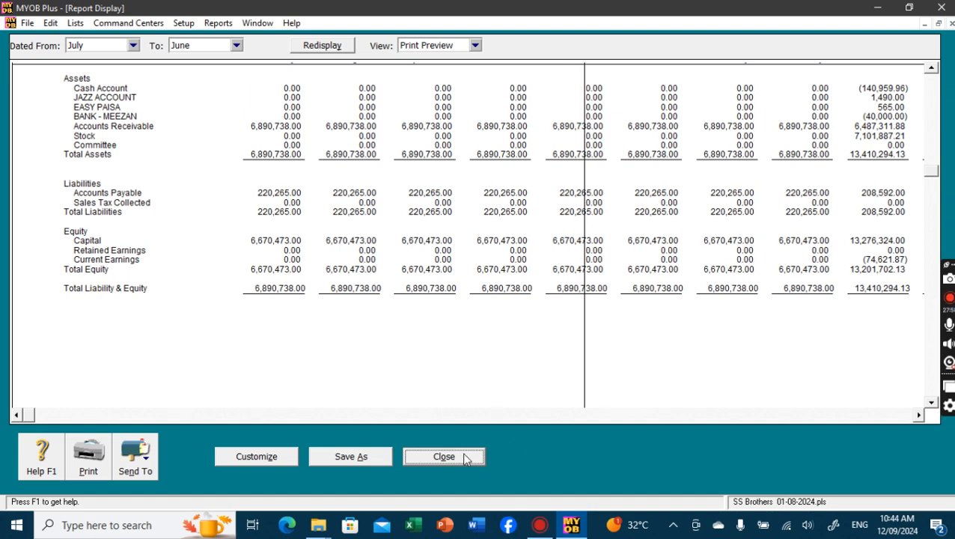
left_click(449, 463)
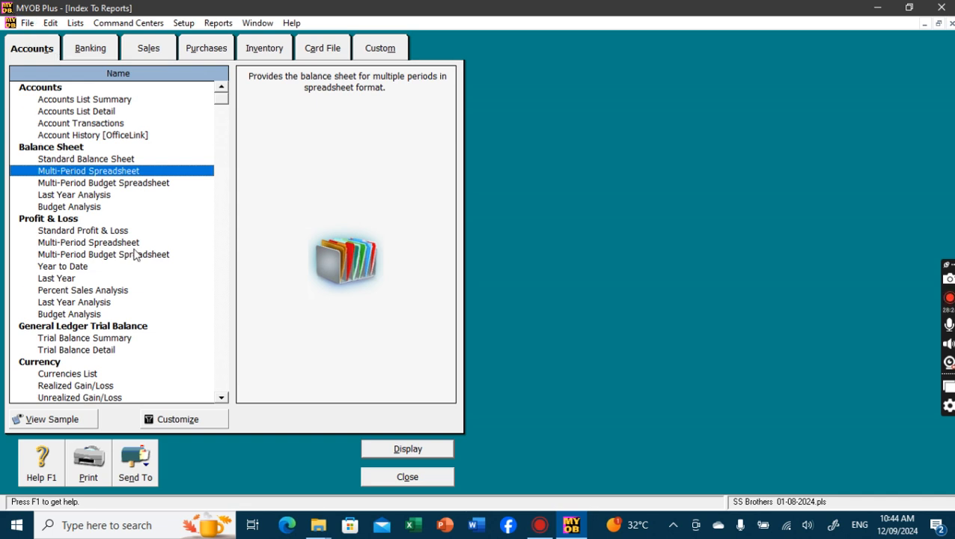
Step: Exit the program, choosing to quit without producing a session report
left_click(28, 22)
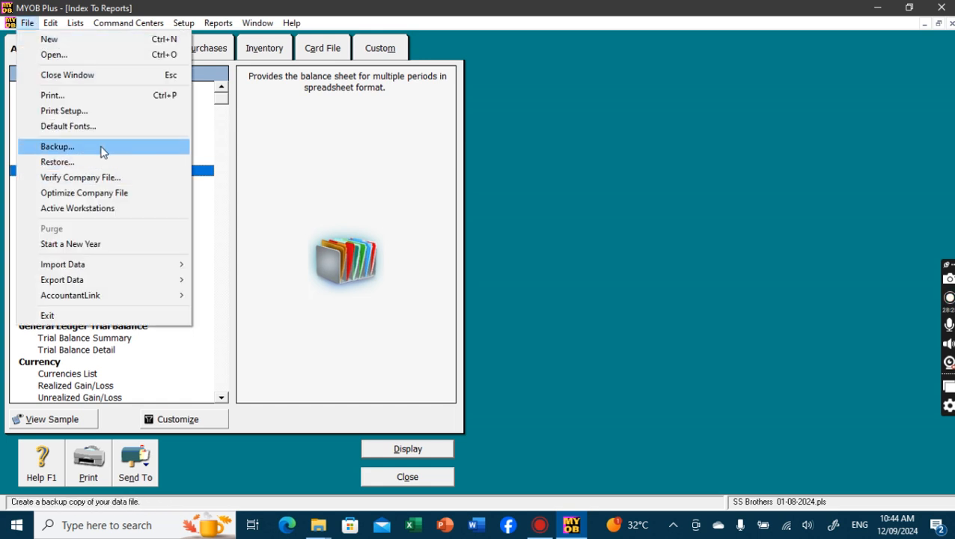
left_click(133, 317)
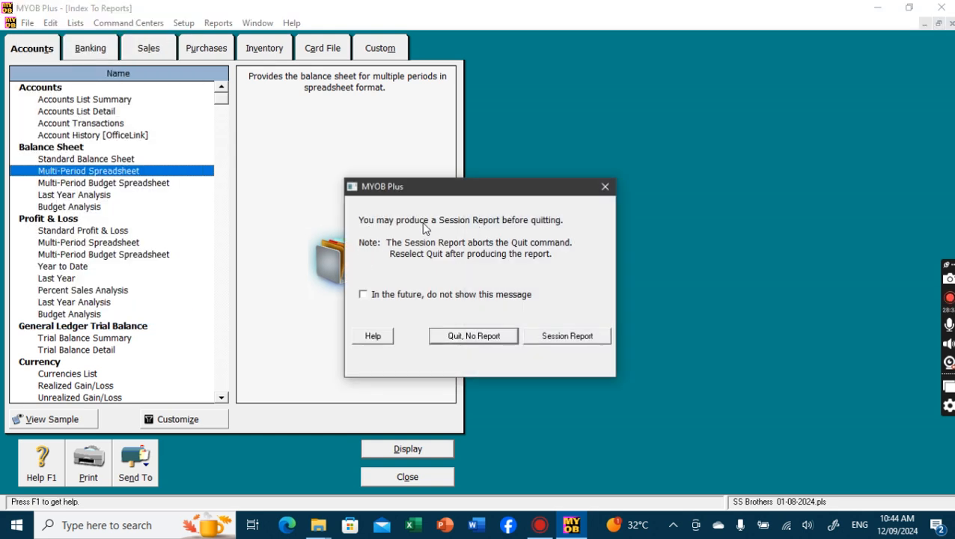
left_click(498, 342)
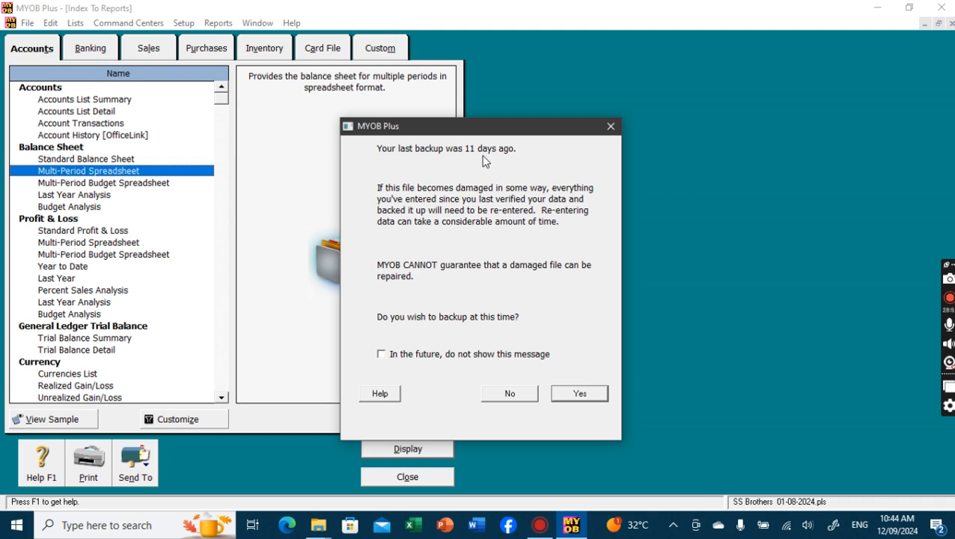
Step: Back up all data with the company file checked for errors, saving it to the Desktop as the ZIP file PLS0912
left_click(579, 393)
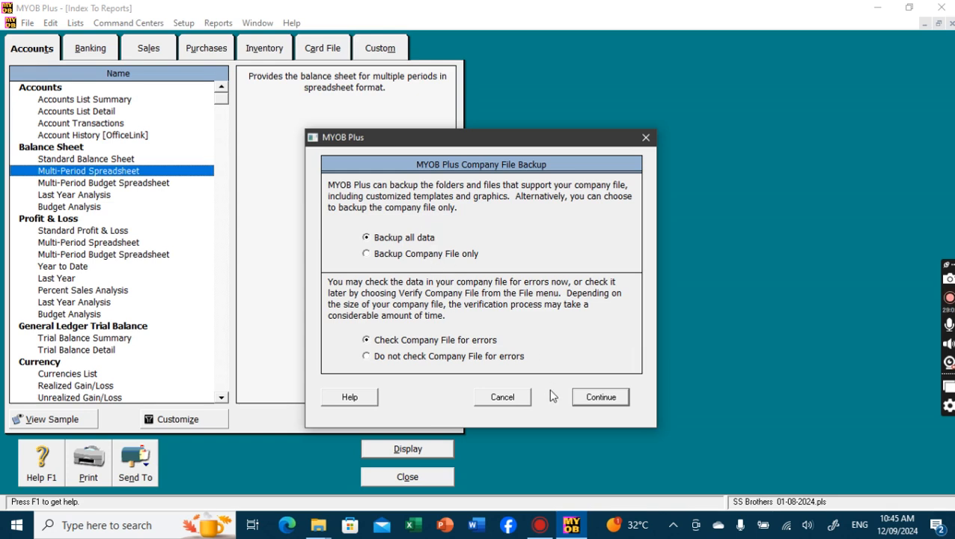
left_click(610, 400)
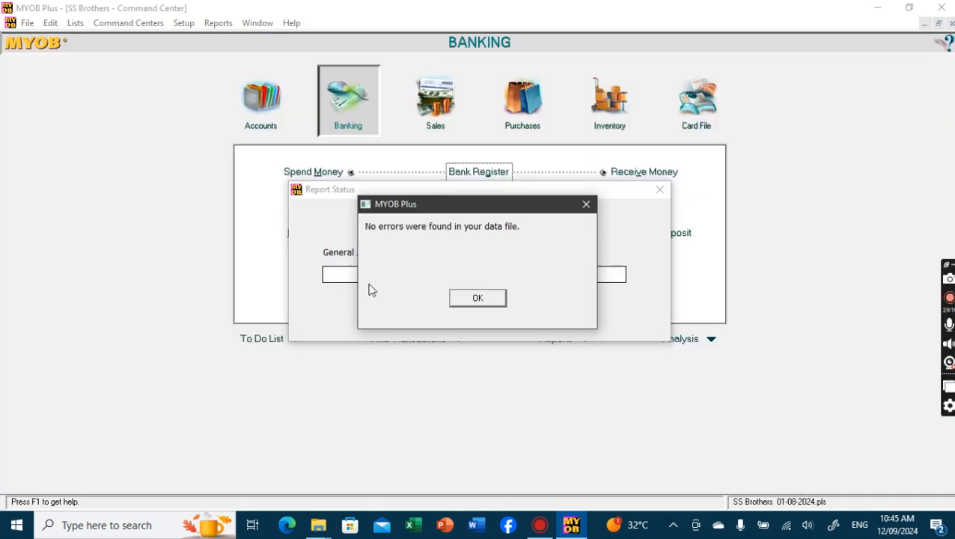
left_click(478, 298)
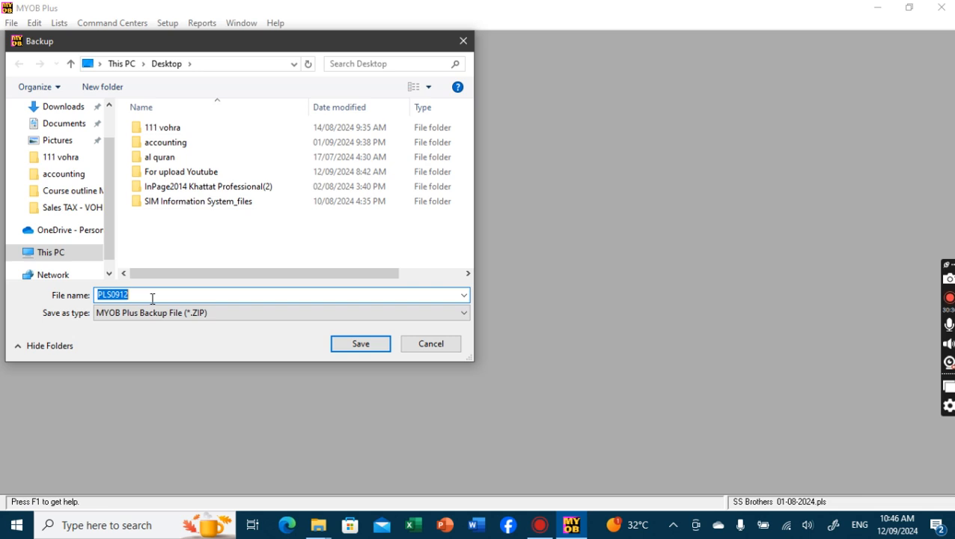
left_click(363, 346)
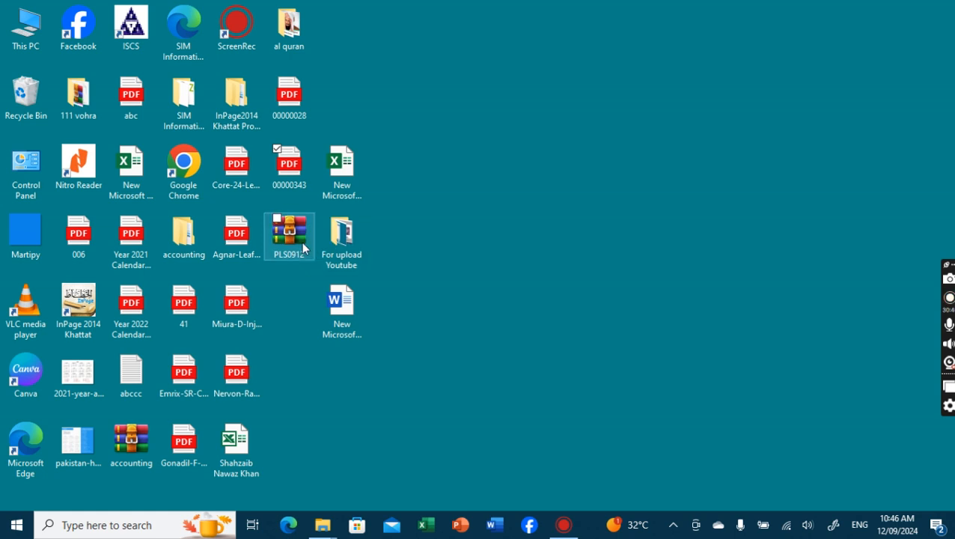
Step: Open the PLS0912 backup archive in WinRAR, inspect its folders down to the inner accounting folder's contents, and close it
left_click(303, 243)
double_click(303, 238)
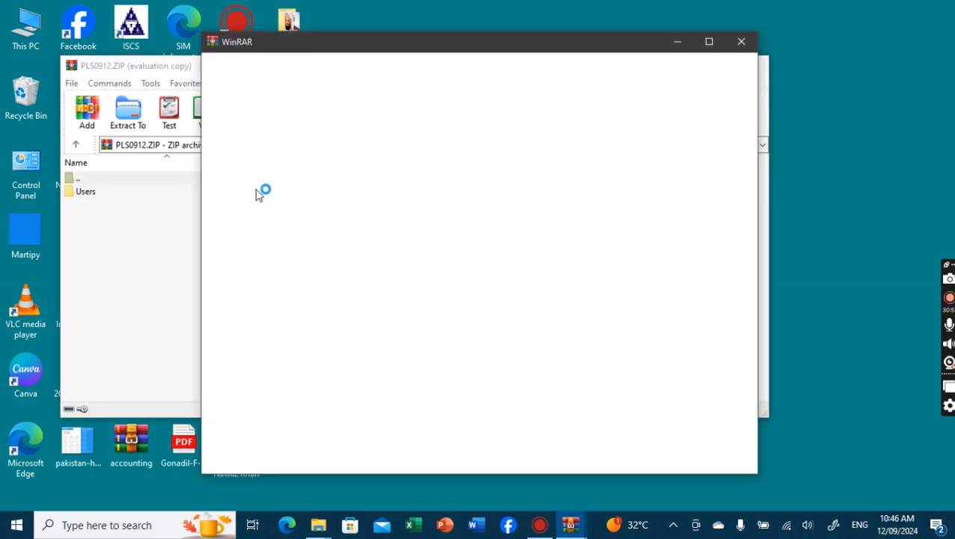
left_click(741, 42)
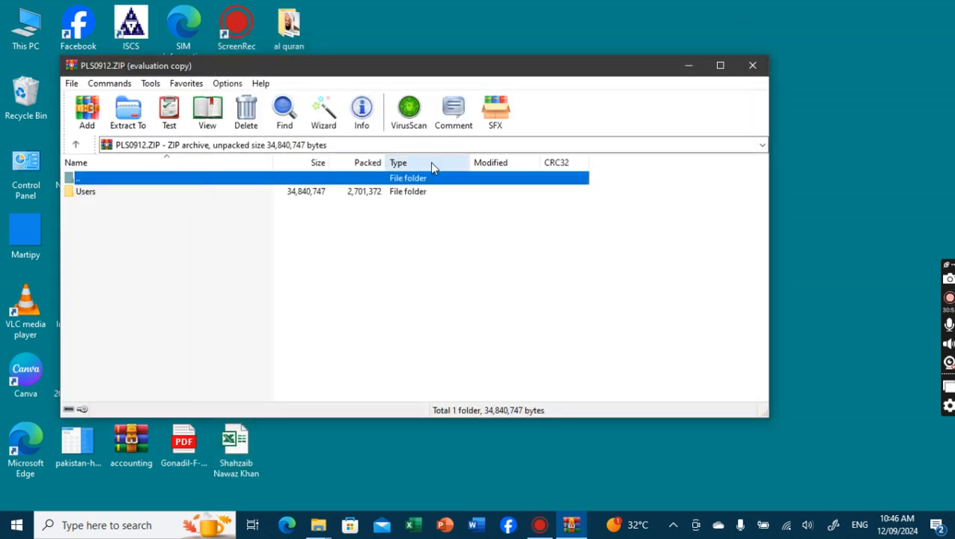
double_click(180, 193)
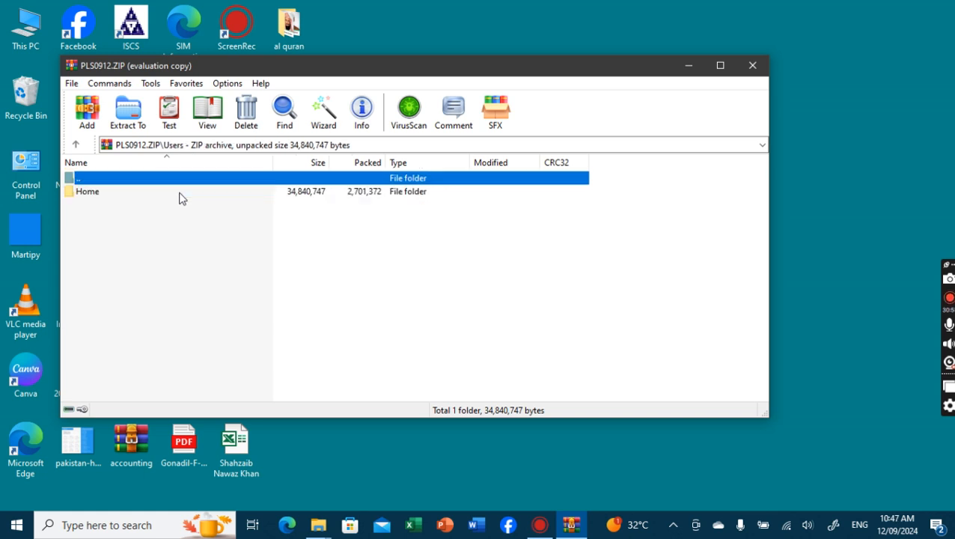
double_click(157, 193)
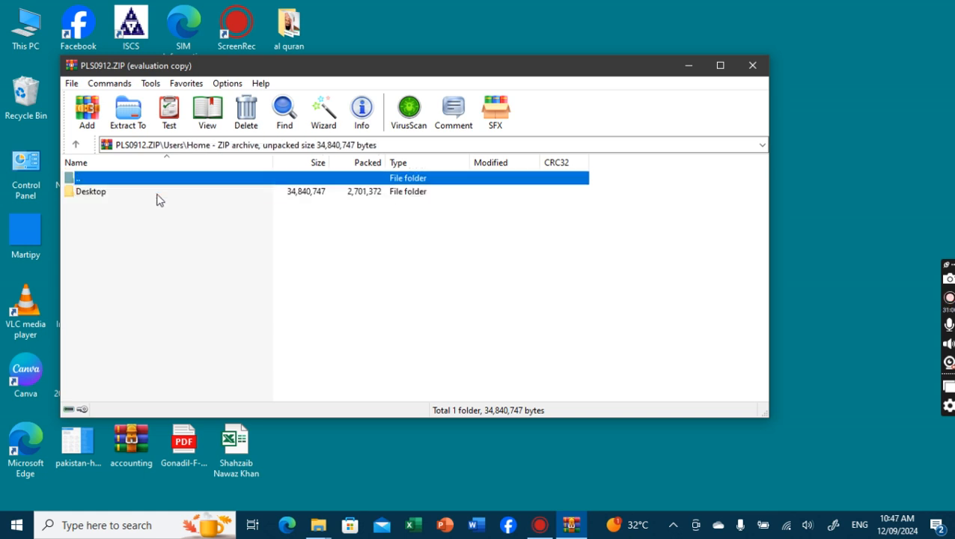
double_click(149, 197)
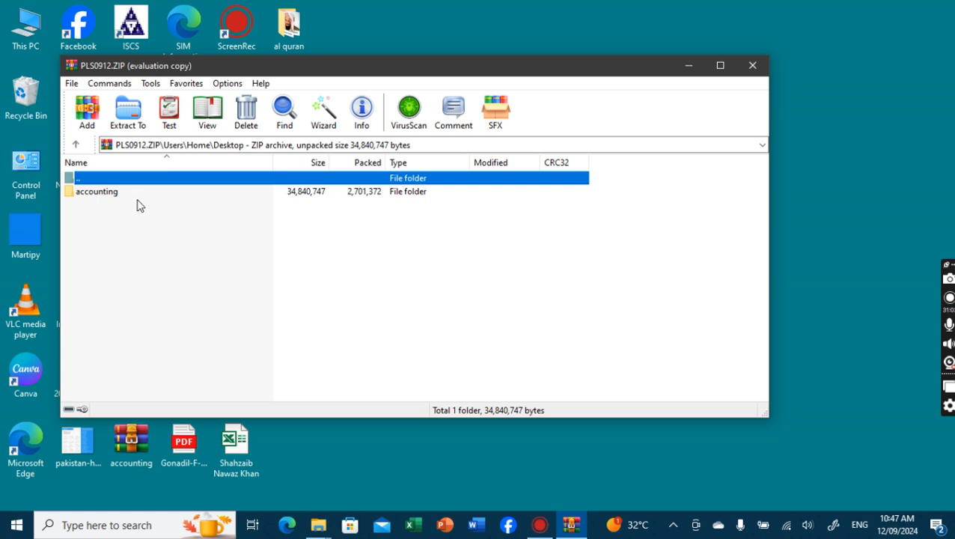
double_click(139, 196)
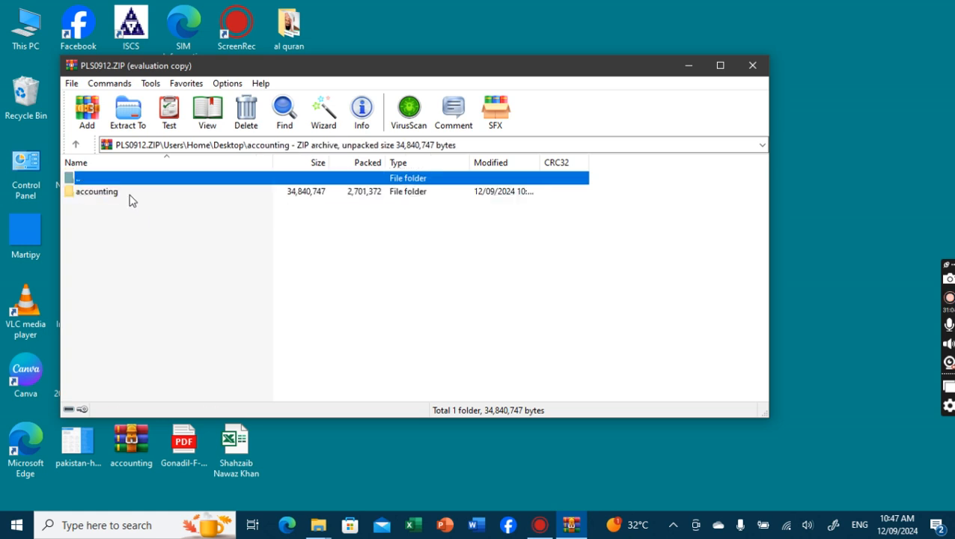
double_click(129, 196)
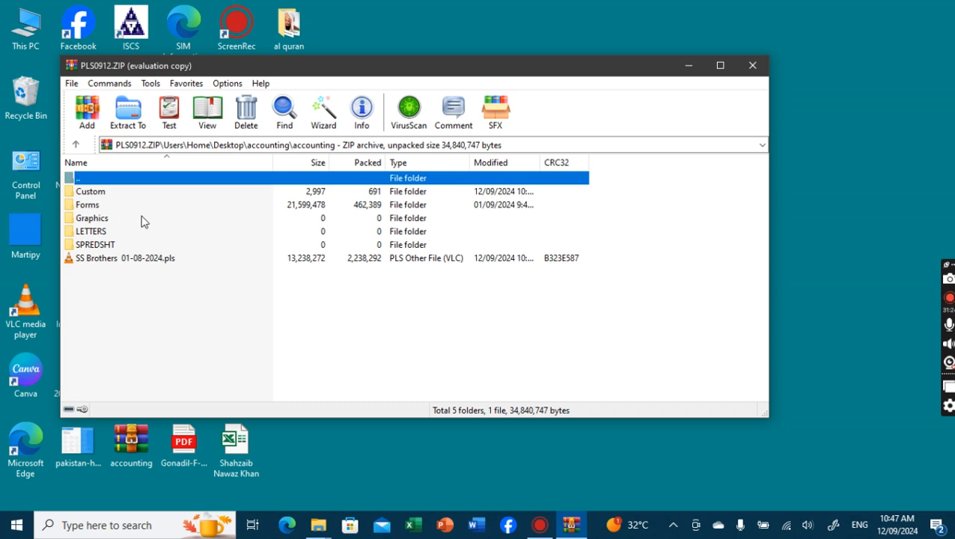
left_click(752, 67)
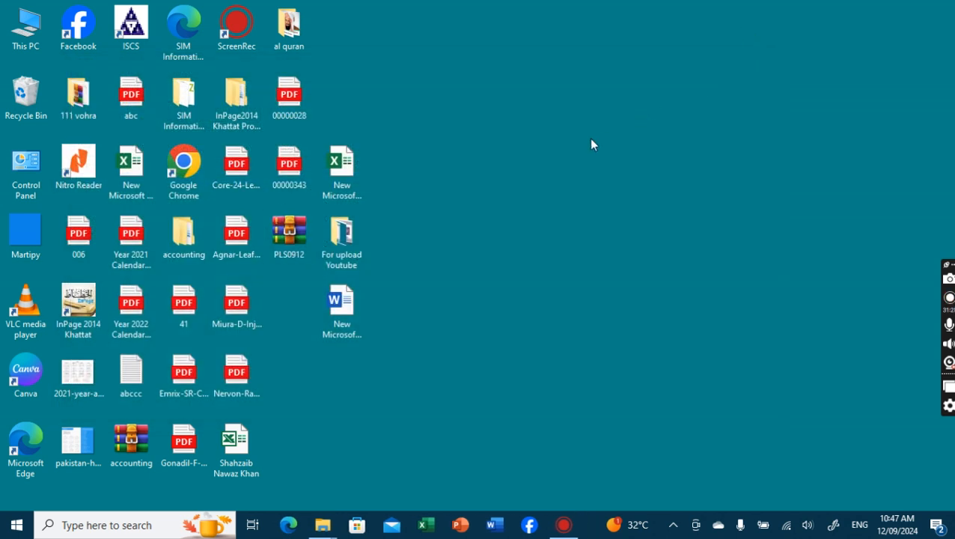